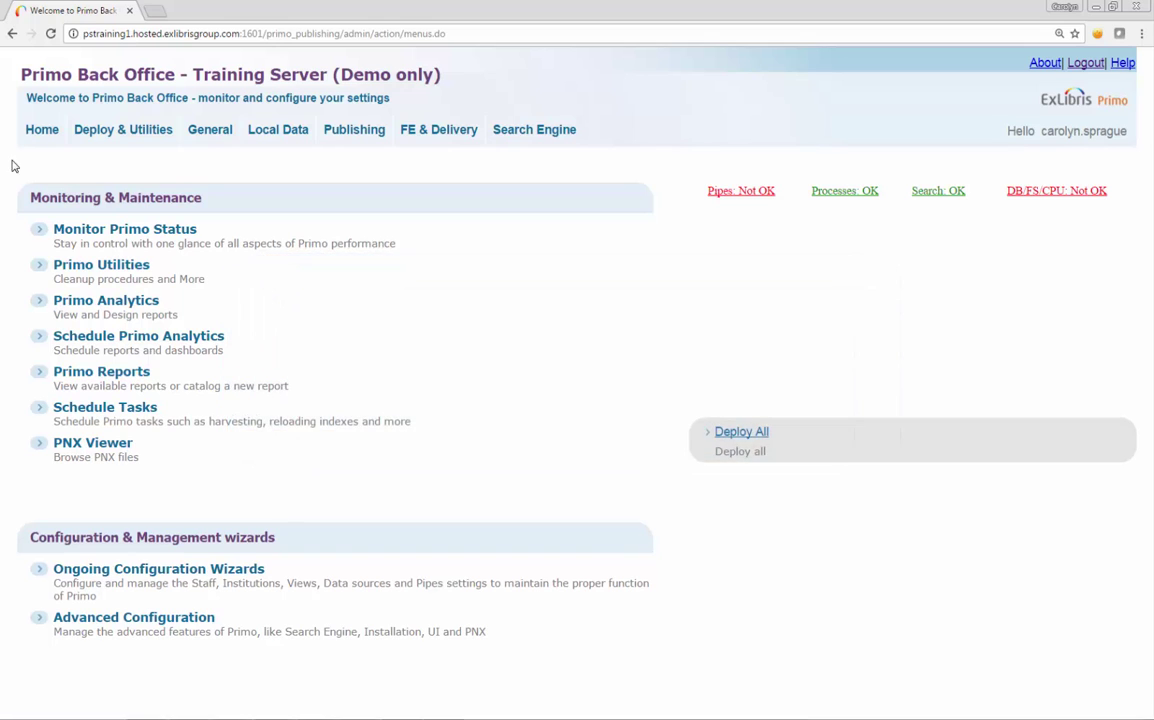
- Go to the All Code Tables page under Advanced Configuration
{"action": "left_click", "coordinate": [36, 136]}
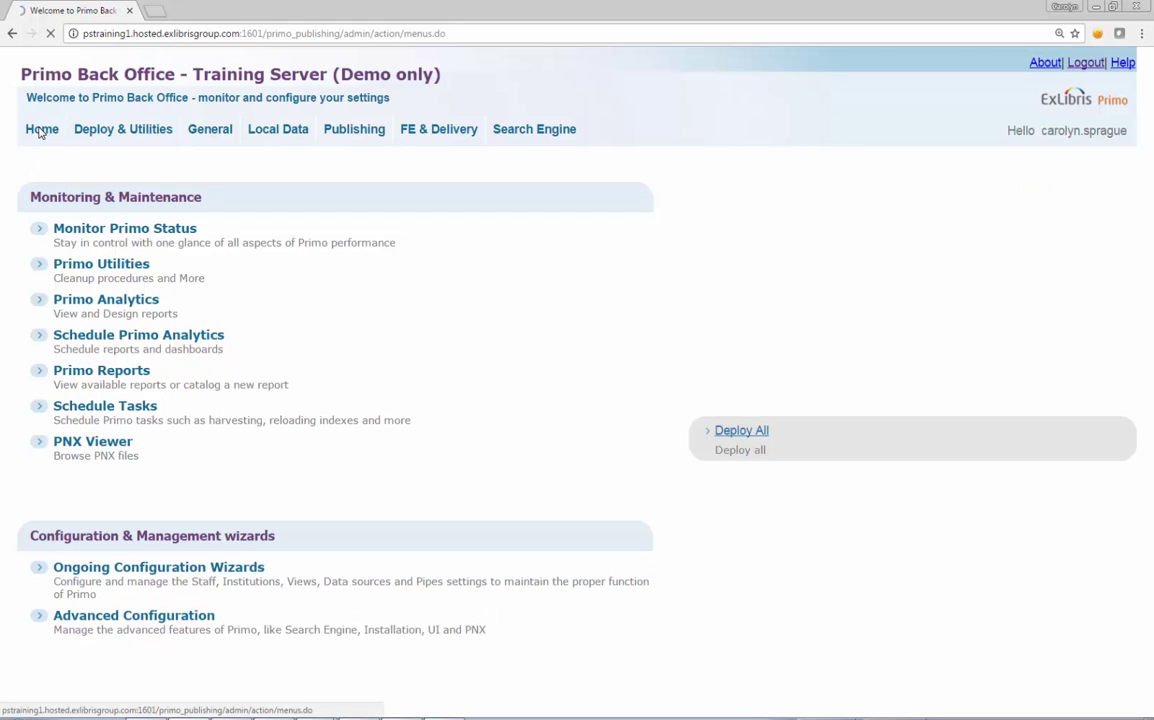
{"action": "left_click", "coordinate": [165, 617]}
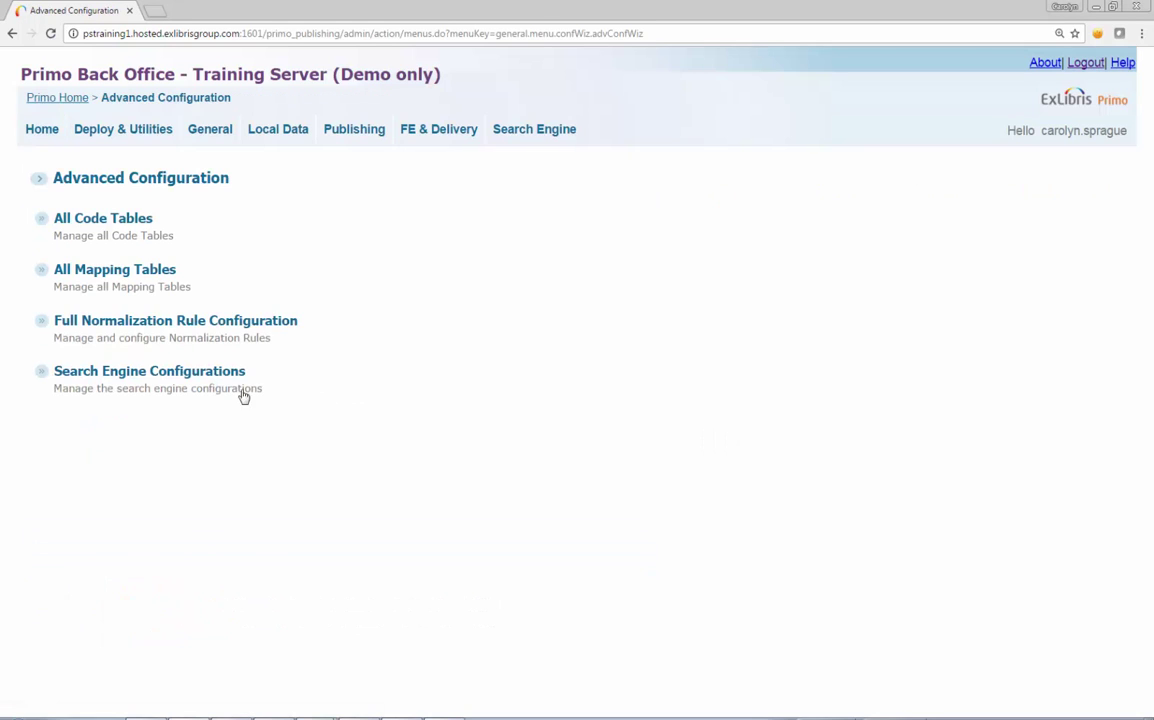
{"action": "left_click", "coordinate": [141, 225]}
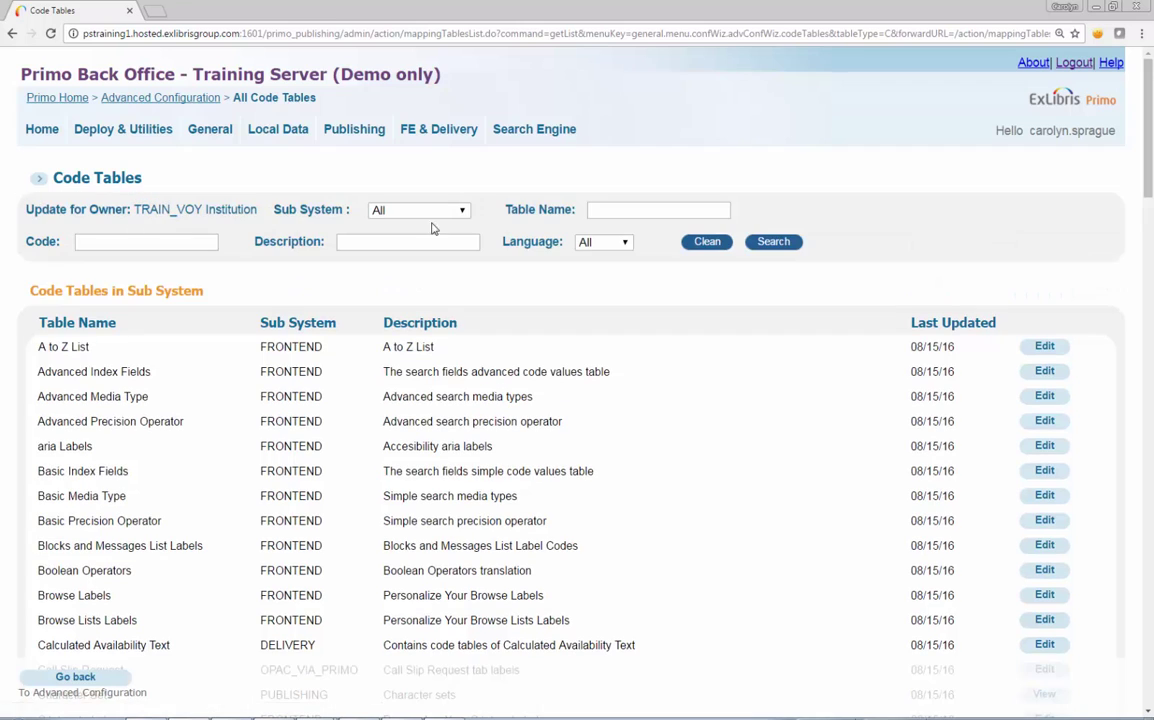
- Enter 'facets code fields' as the table name to look up
{"action": "left_click", "coordinate": [646, 214]}
{"action": "left_click_drag", "start_coordinate": [262, 210], "coordinate": [141, 213]}
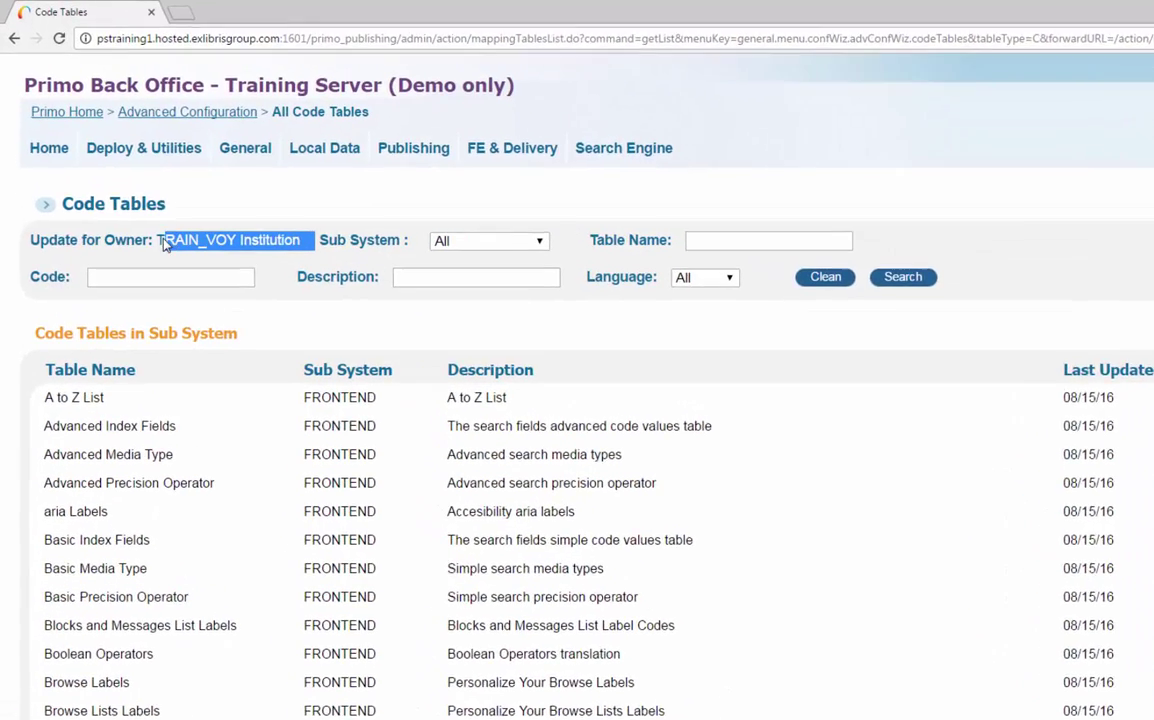
{"action": "left_click", "coordinate": [280, 296]}
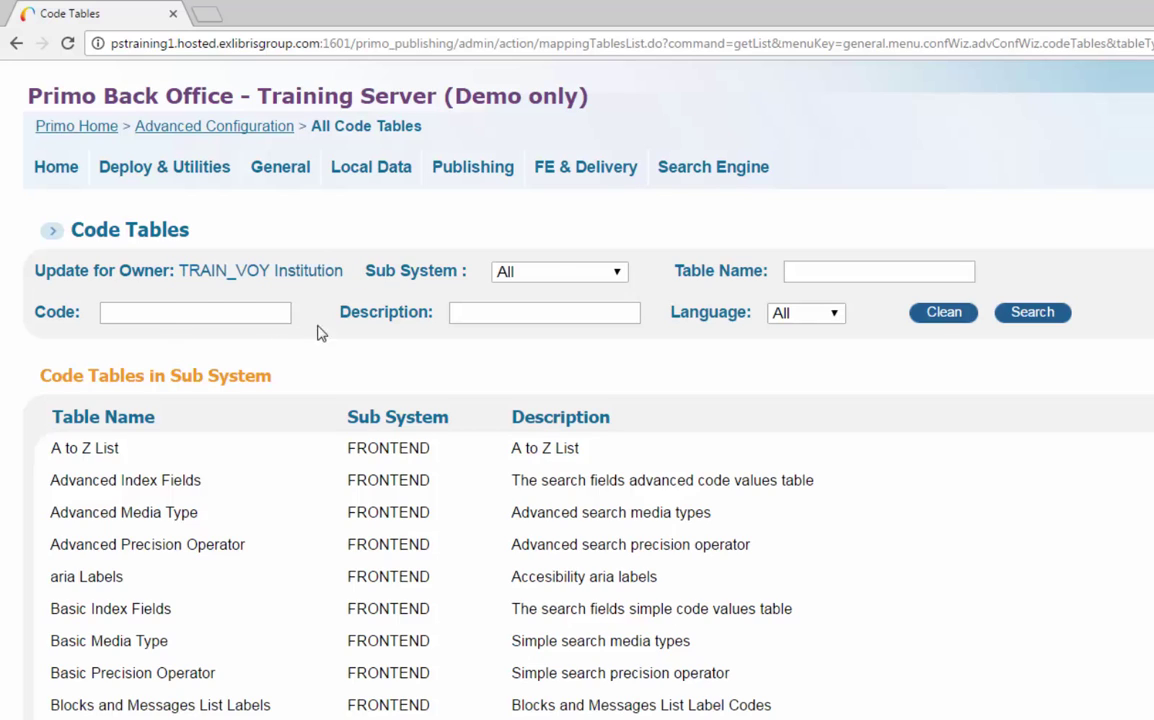
{"action": "left_click", "coordinate": [834, 269]}
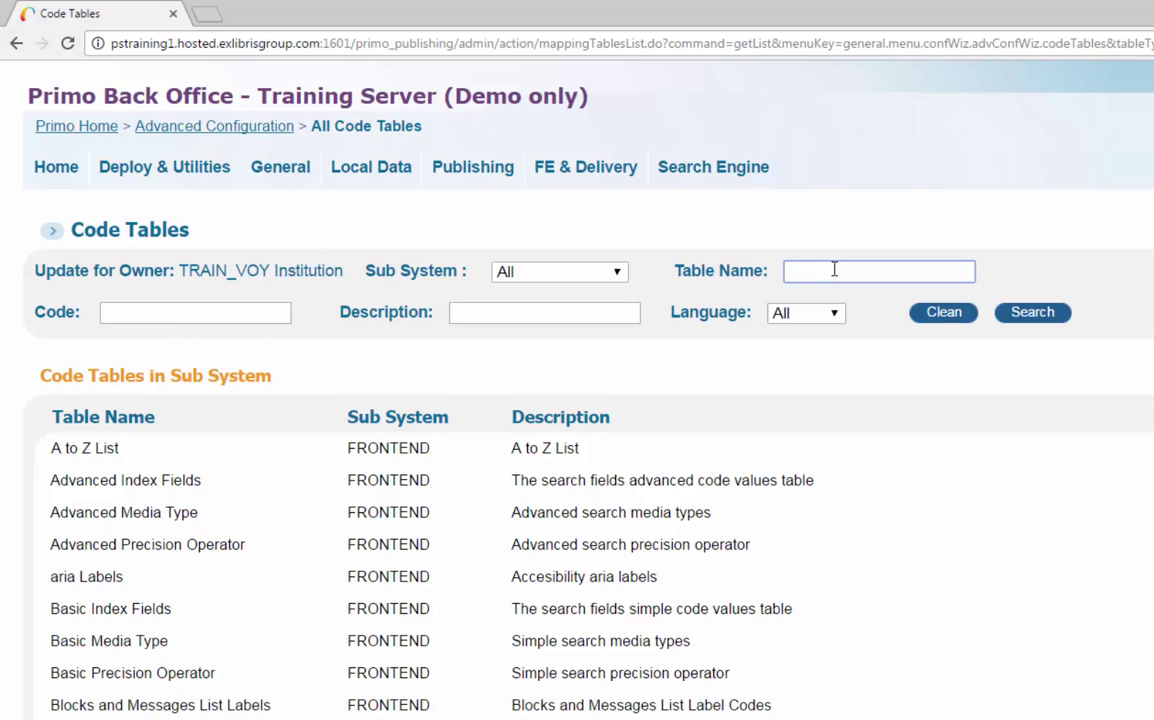
{"action": "type", "text": "facets code fields"}
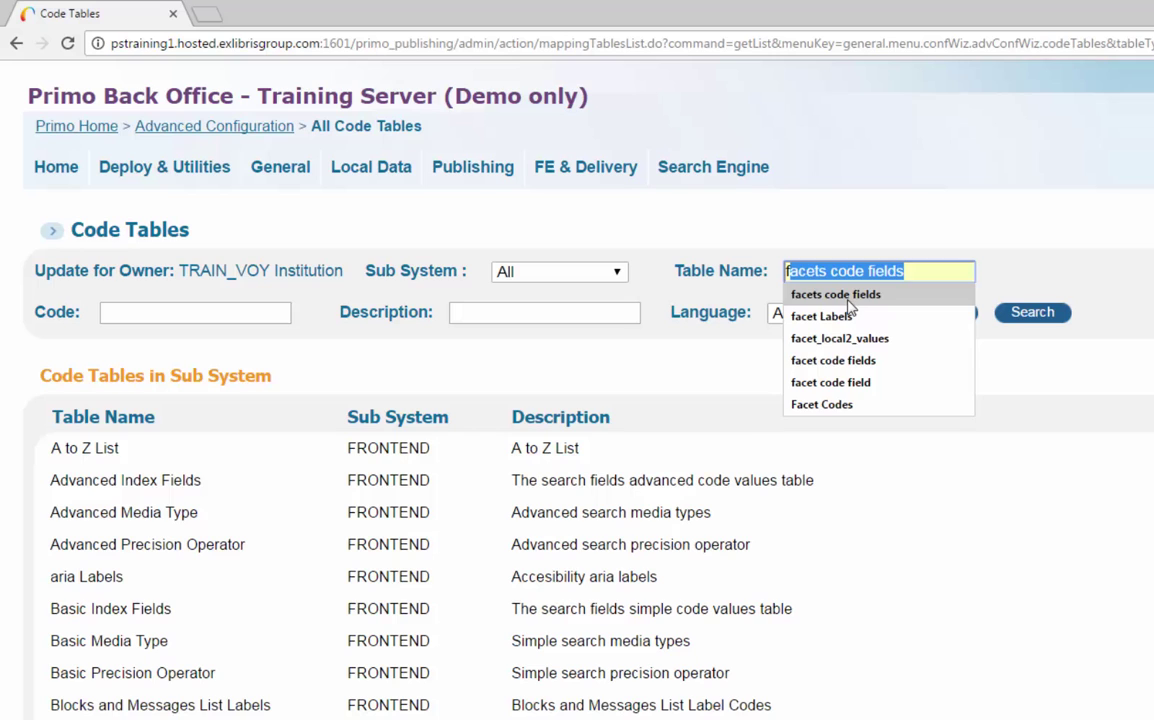
{"action": "left_click", "coordinate": [848, 296]}
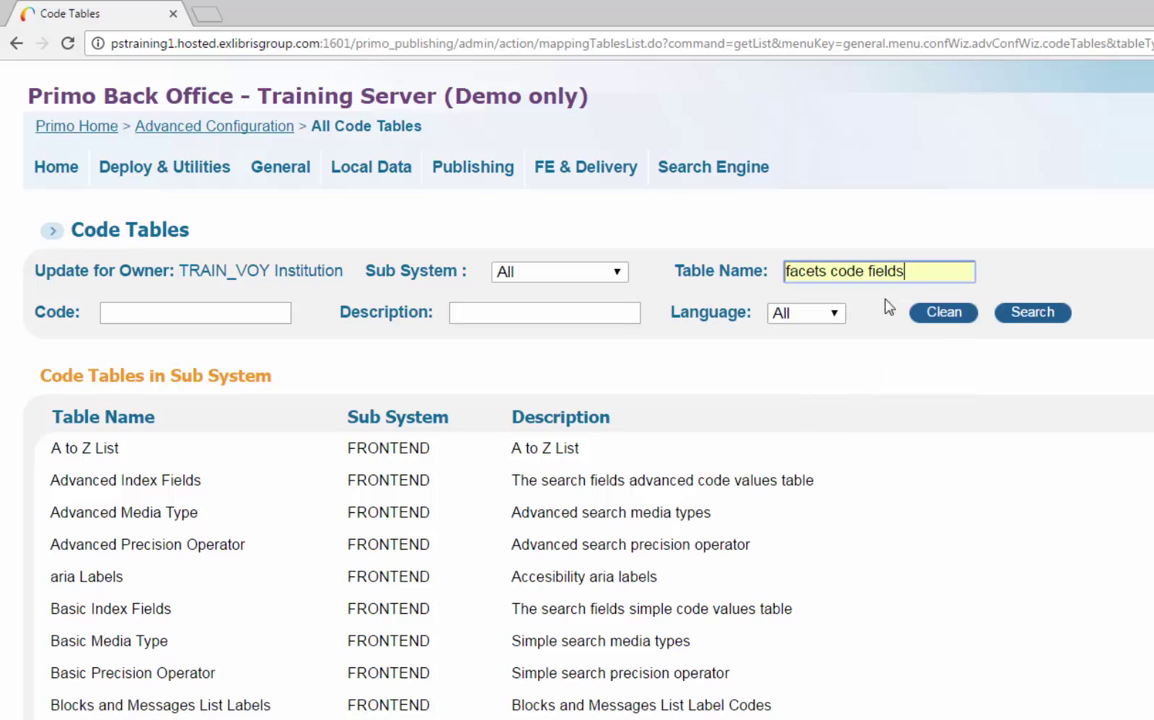
- Find the Facets Code Fields table and edit it, showing only en_US rows
{"action": "left_click", "coordinate": [1048, 316]}
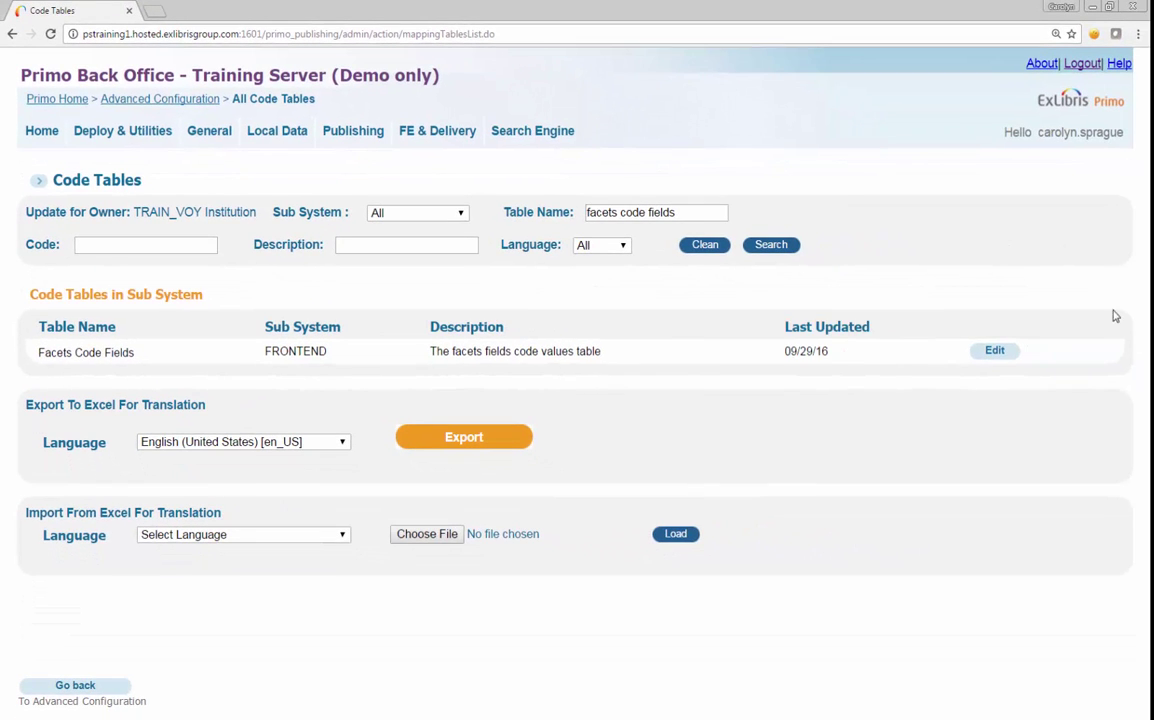
{"action": "left_click", "coordinate": [995, 351]}
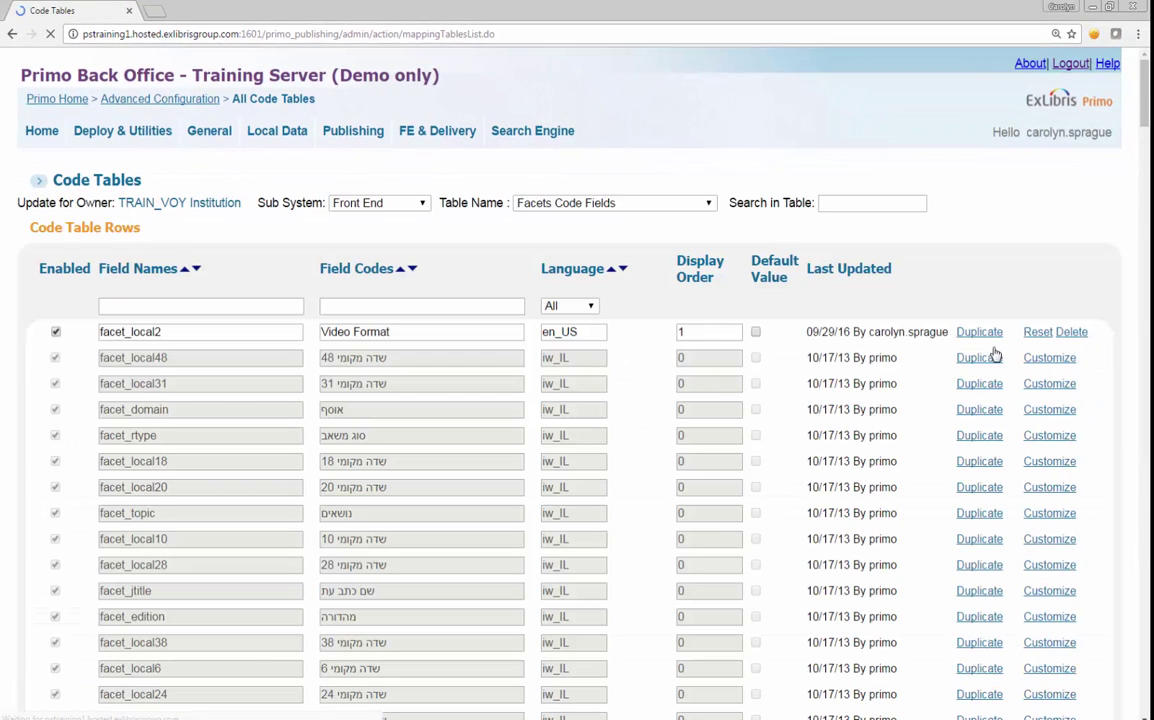
{"action": "left_click", "coordinate": [592, 307]}
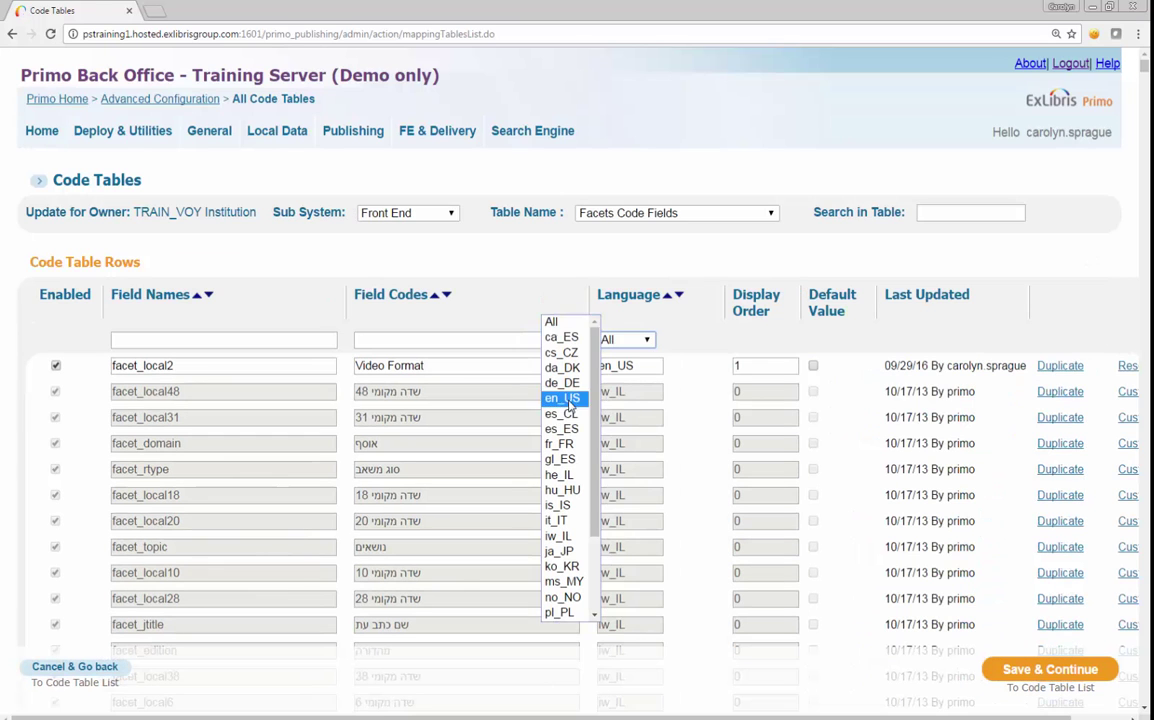
{"action": "left_click", "coordinate": [569, 404]}
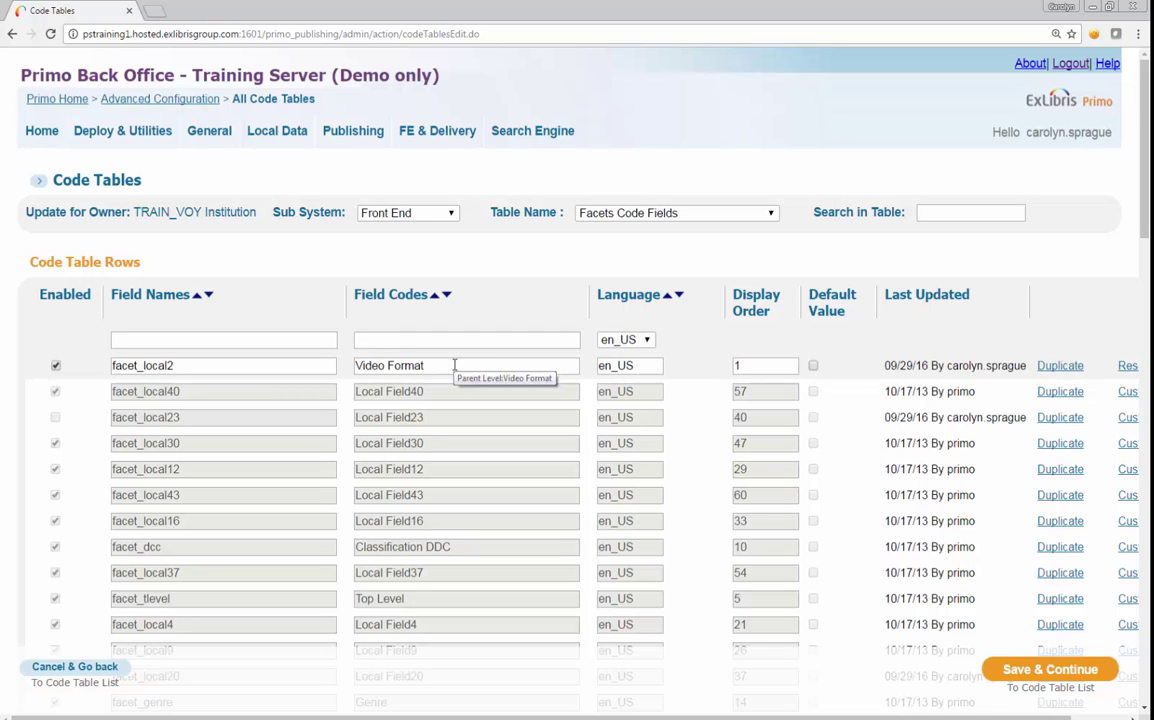
- Save the Video Format entry and deploy the Facets Code Fields table
{"action": "left_click_drag", "start_coordinate": [455, 365], "coordinate": [354, 365]}
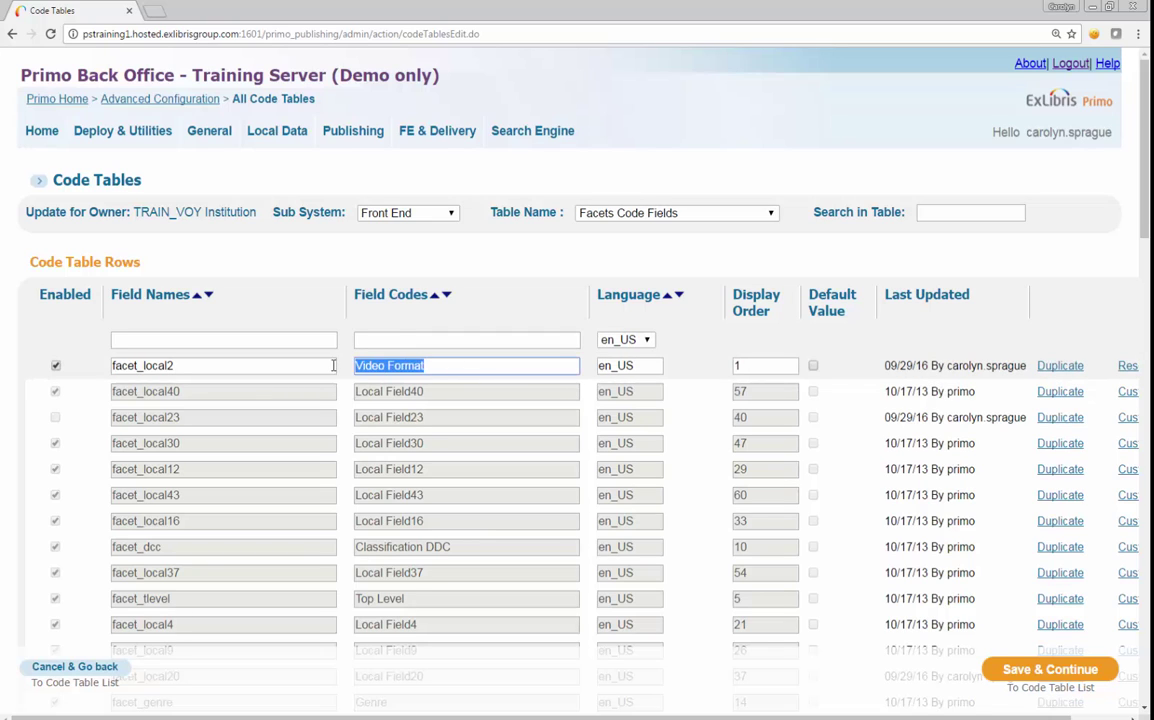
{"action": "left_click", "coordinate": [507, 320]}
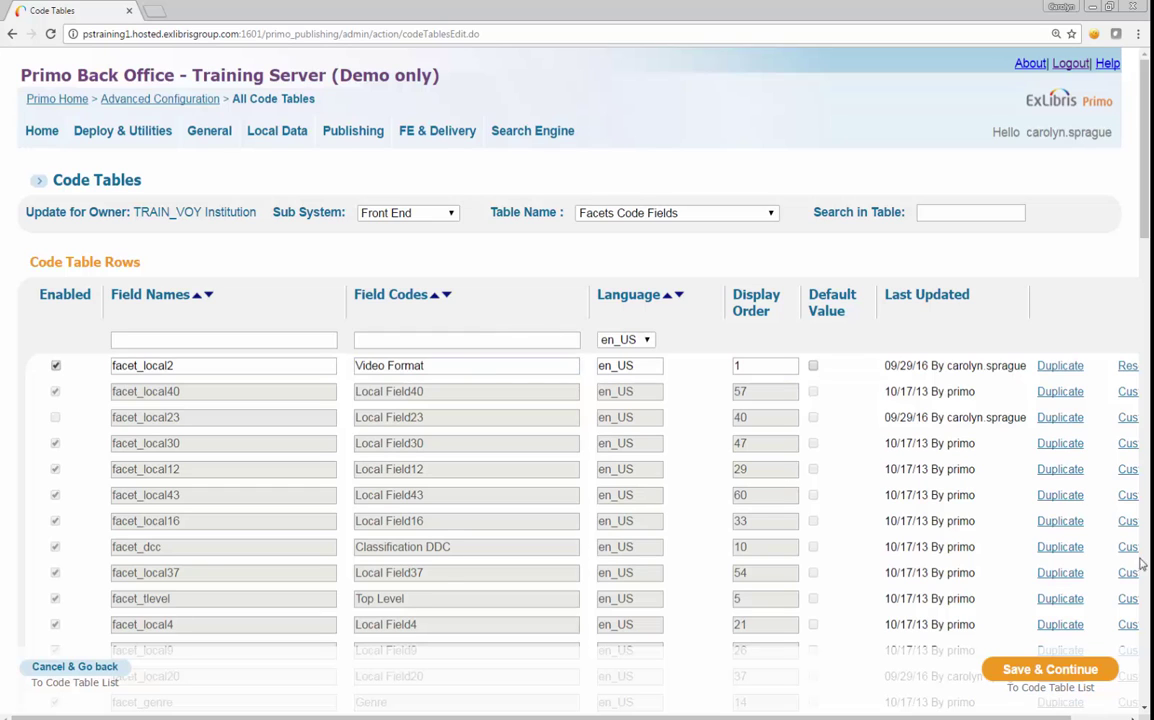
{"action": "left_click", "coordinate": [1037, 680]}
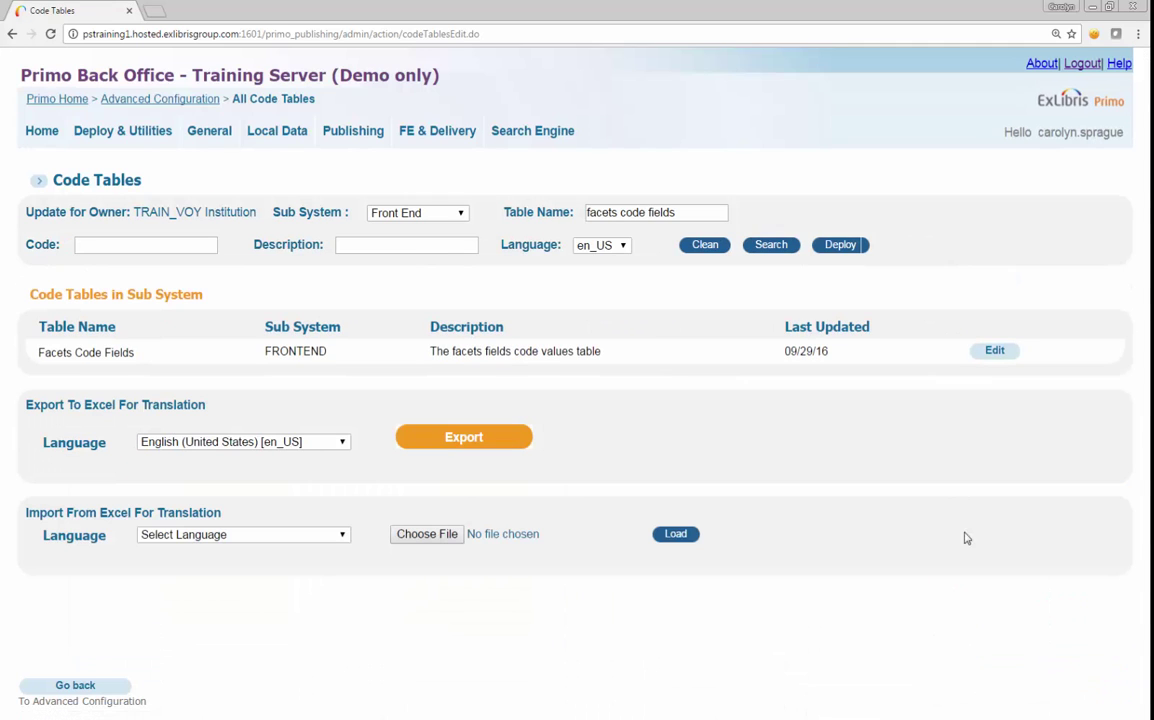
{"action": "left_click", "coordinate": [837, 245]}
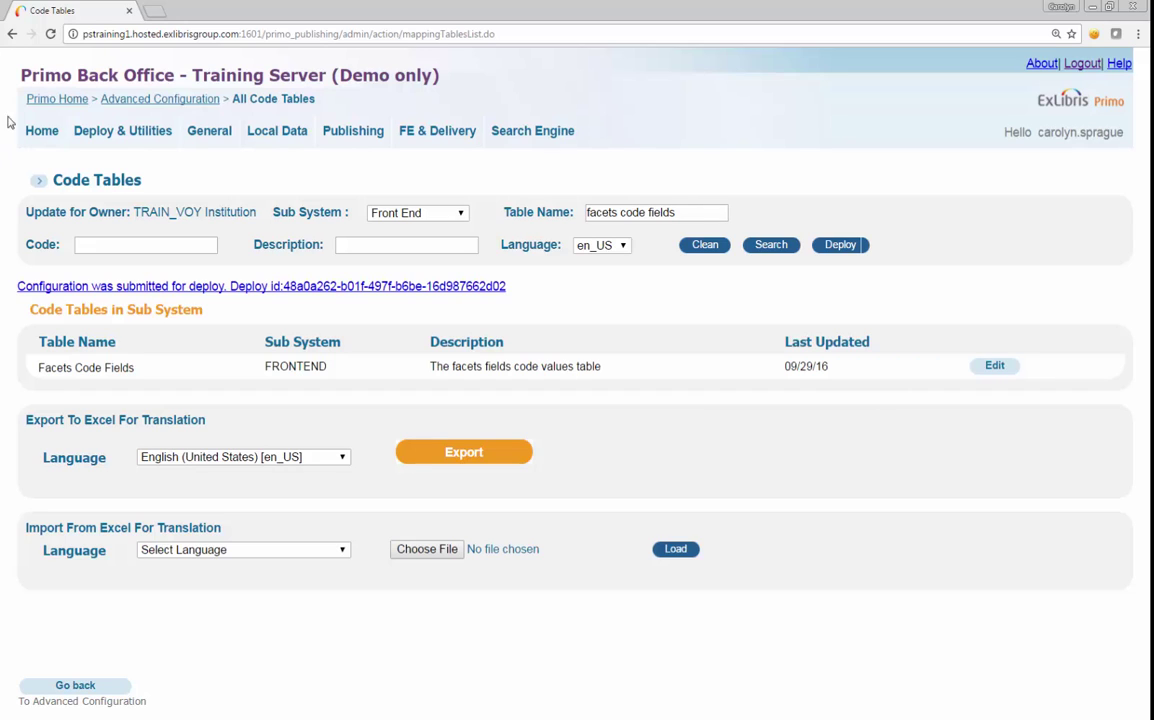
- From Primo Home, filter All Mapping Tables to Static Facets and edit the Static Facets table
{"action": "left_click", "coordinate": [46, 101]}
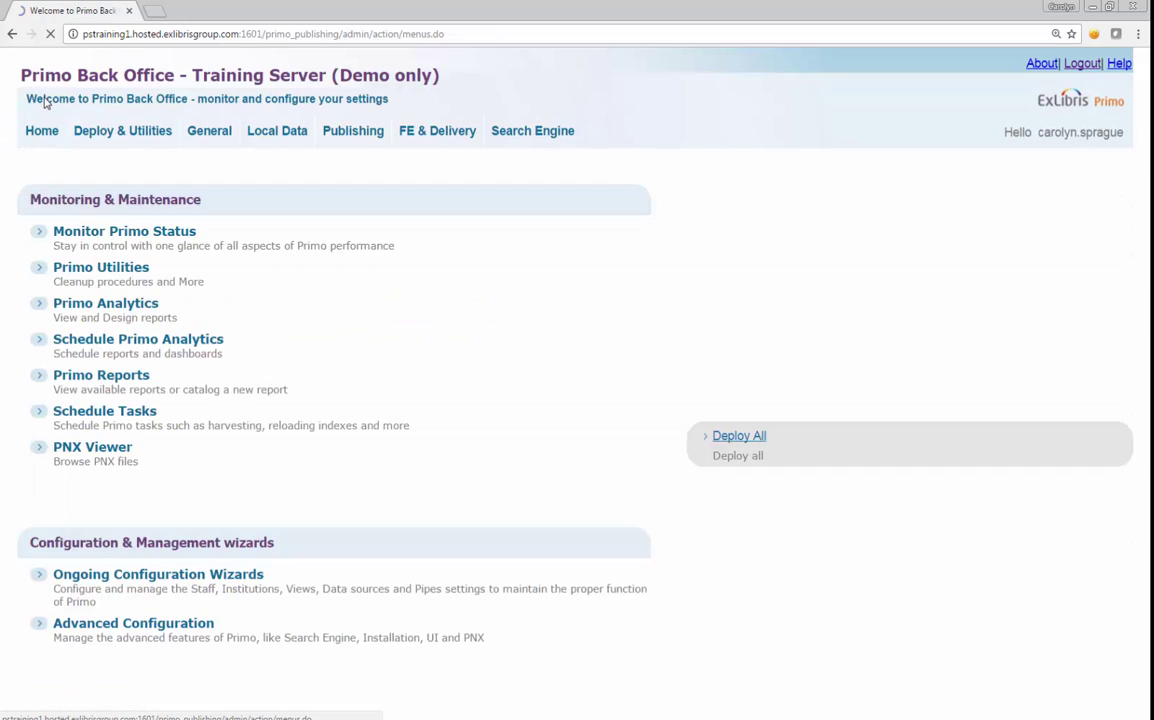
{"action": "left_click", "coordinate": [197, 625]}
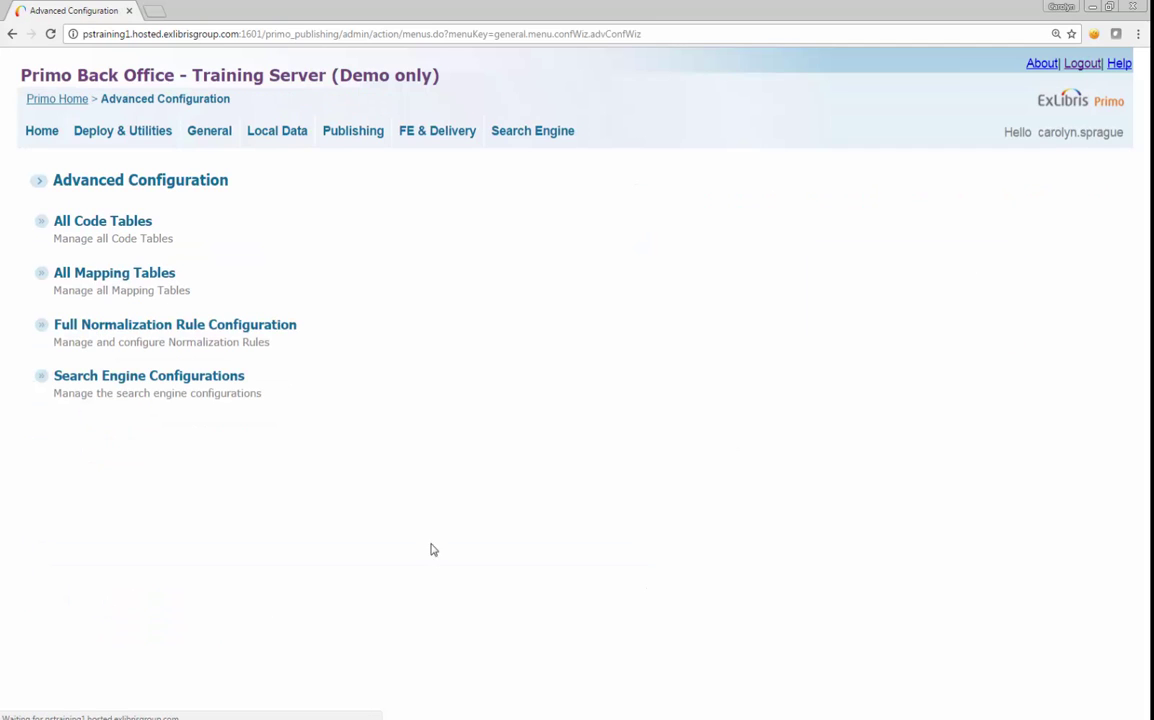
{"action": "left_click", "coordinate": [106, 274]}
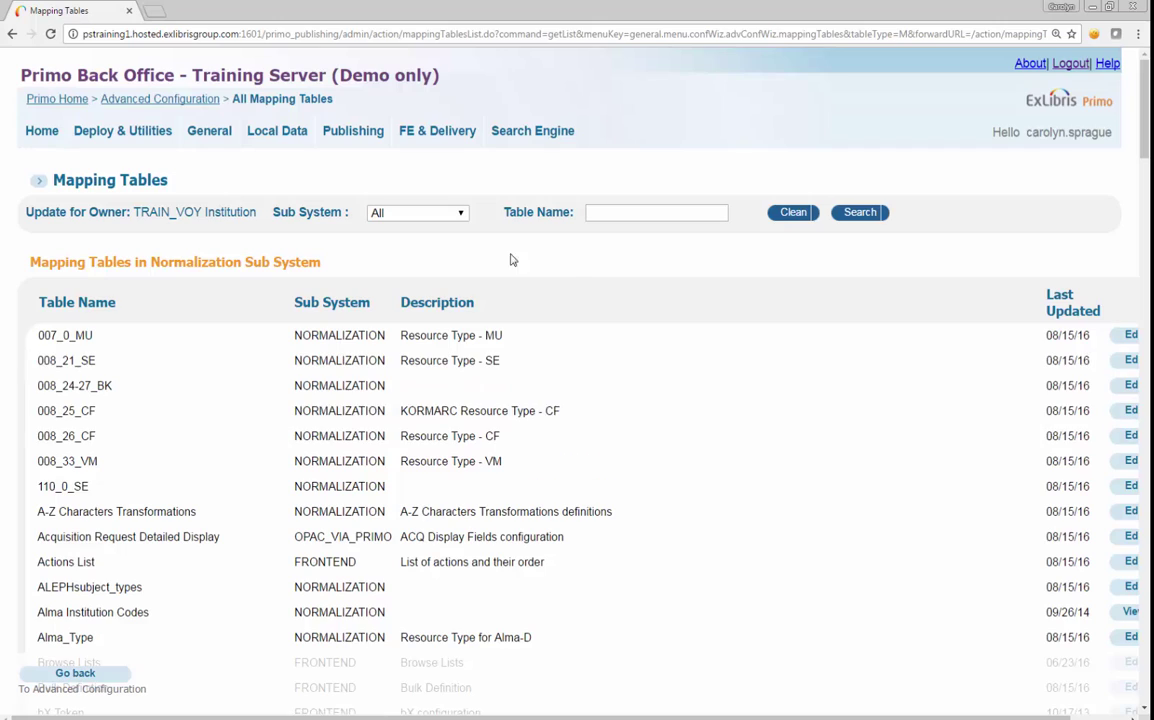
{"action": "left_click", "coordinate": [454, 214]}
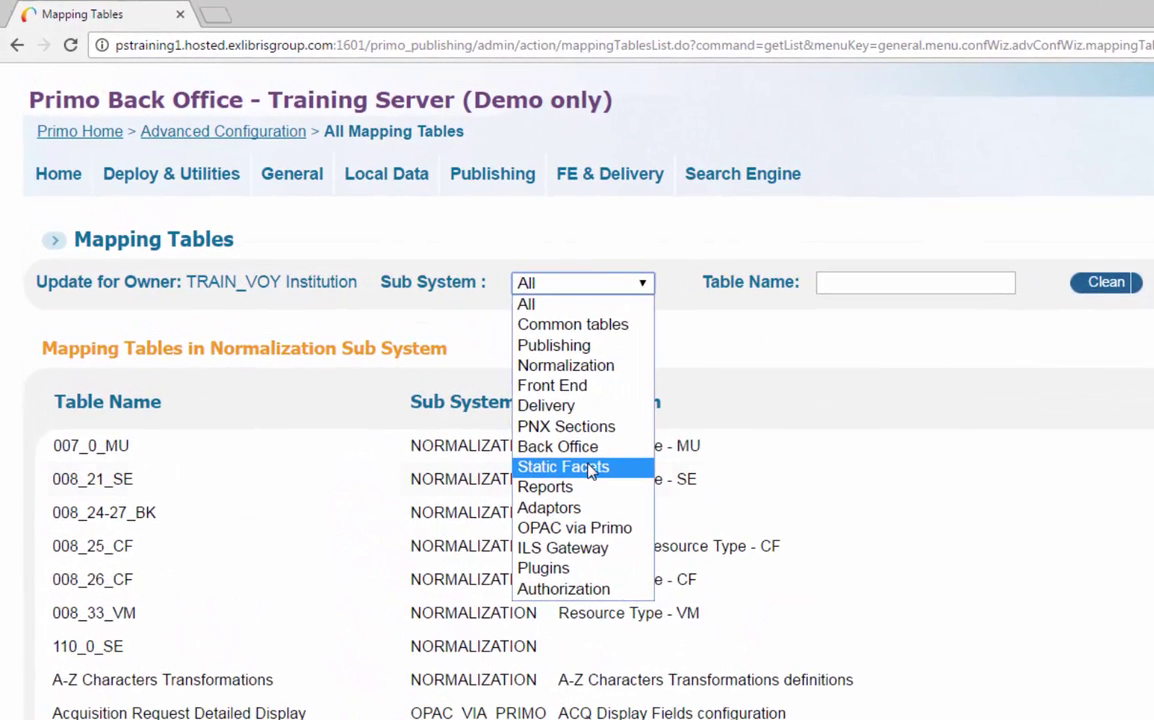
{"action": "left_click", "coordinate": [590, 468]}
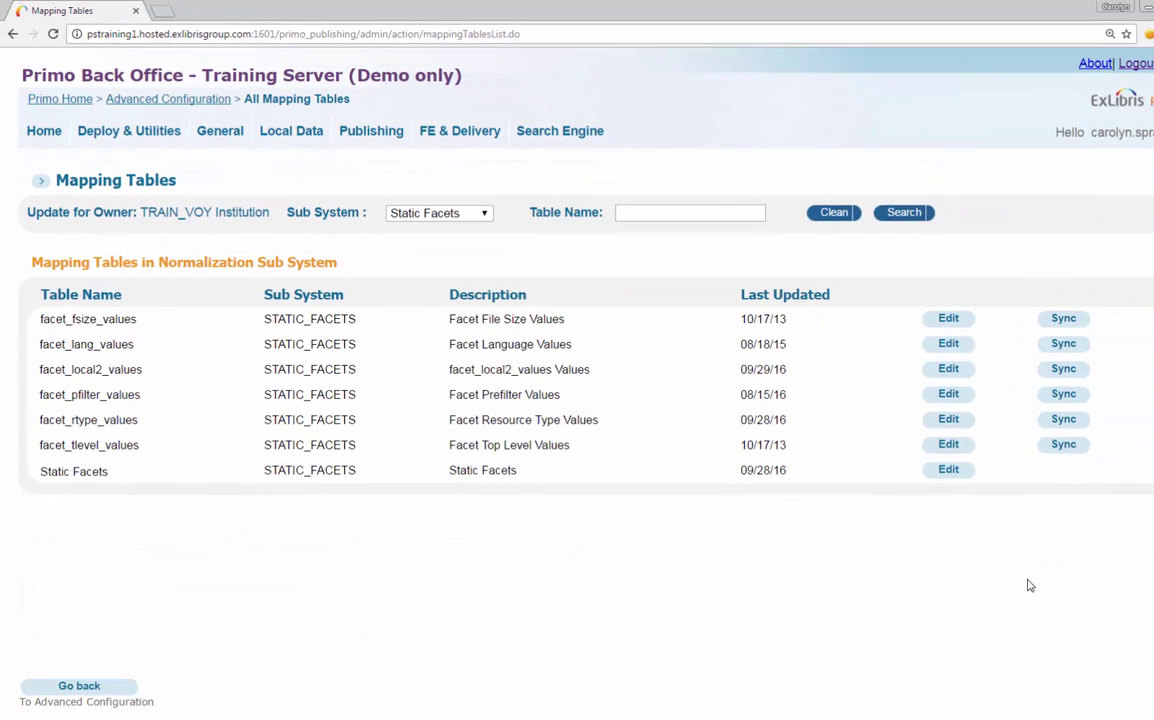
{"action": "left_click", "coordinate": [963, 473]}
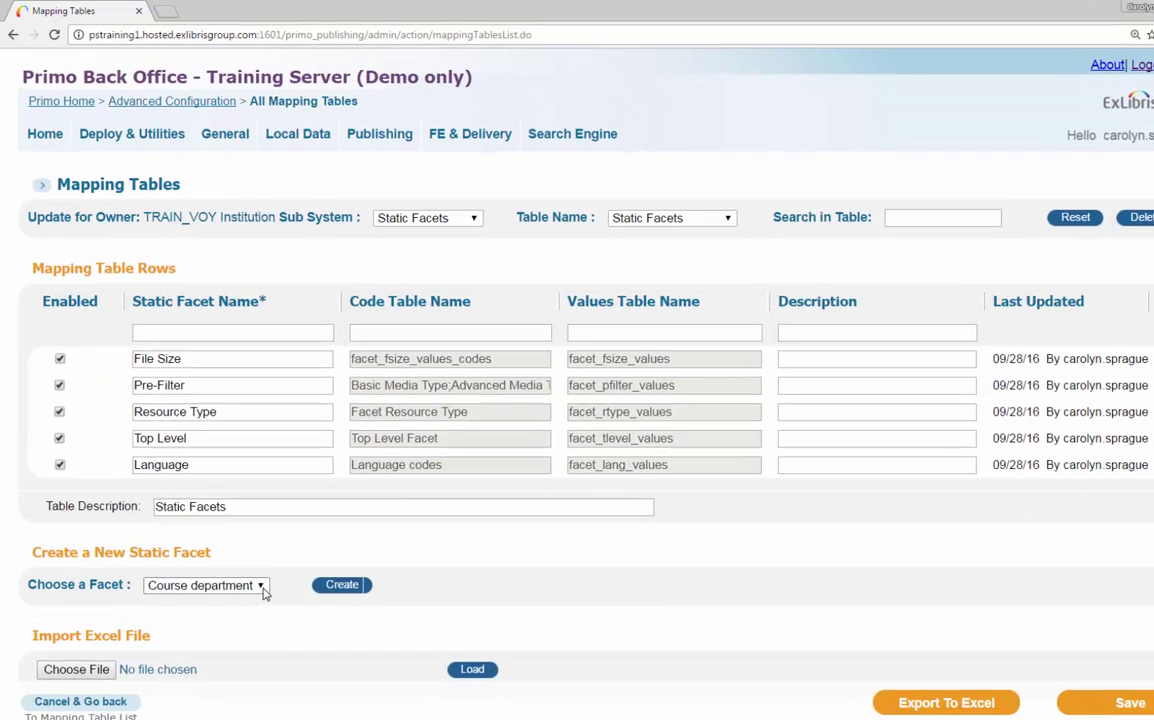
- Create a Video Format static facet and save the Static Facets mapping table
{"action": "left_click", "coordinate": [256, 575]}
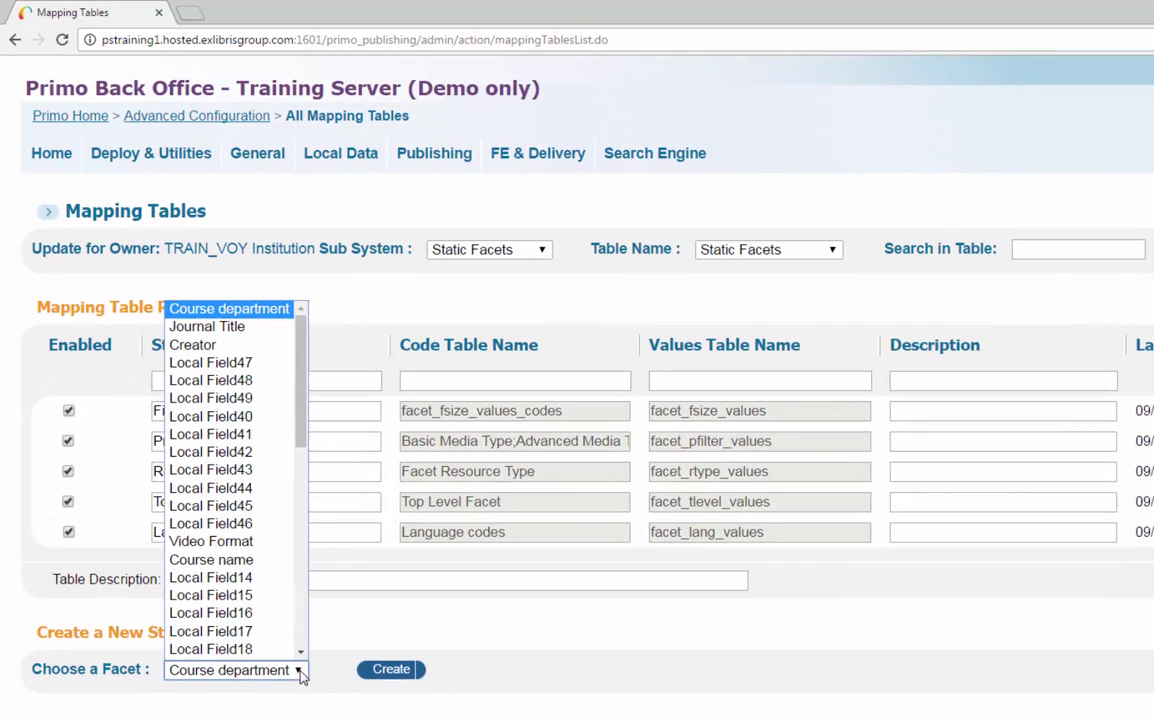
{"action": "left_click", "coordinate": [250, 542]}
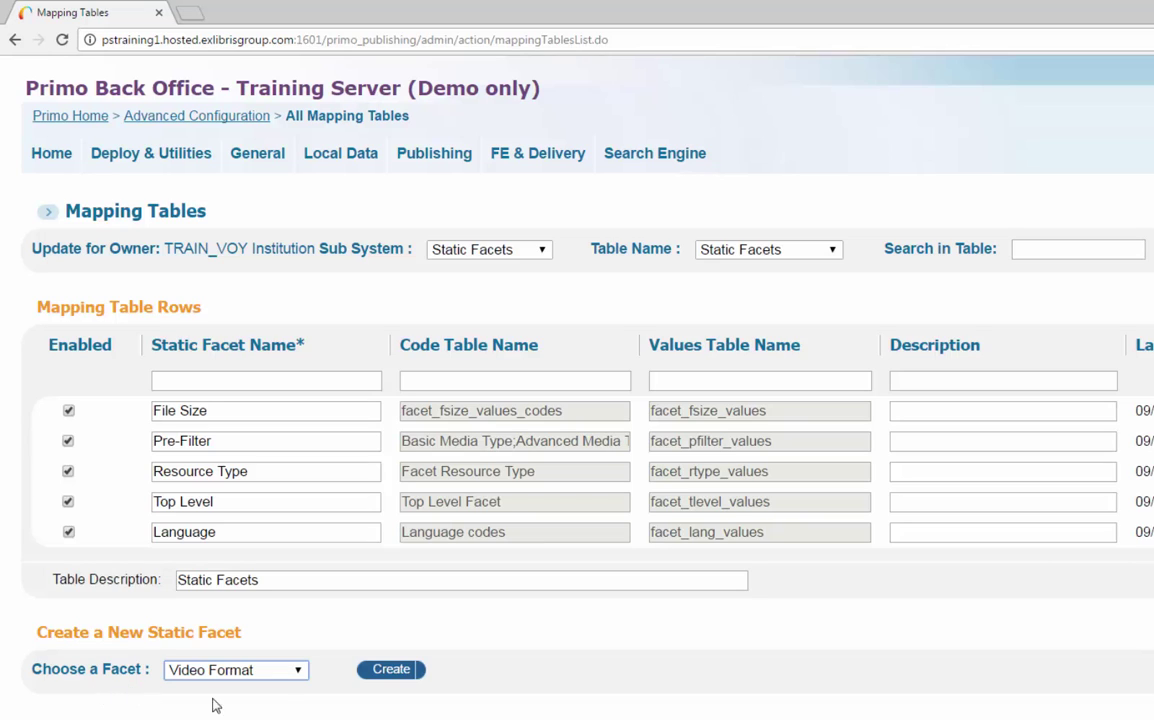
{"action": "left_click", "coordinate": [396, 676]}
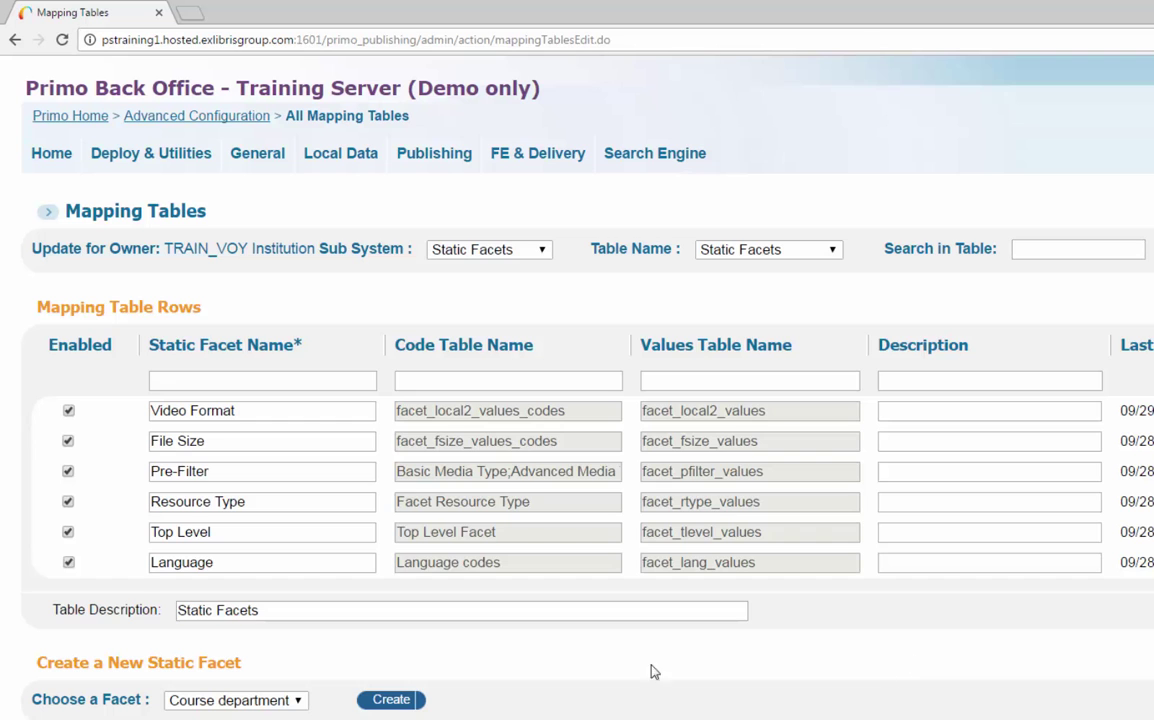
{"action": "left_click_drag", "start_coordinate": [259, 411], "coordinate": [131, 411]}
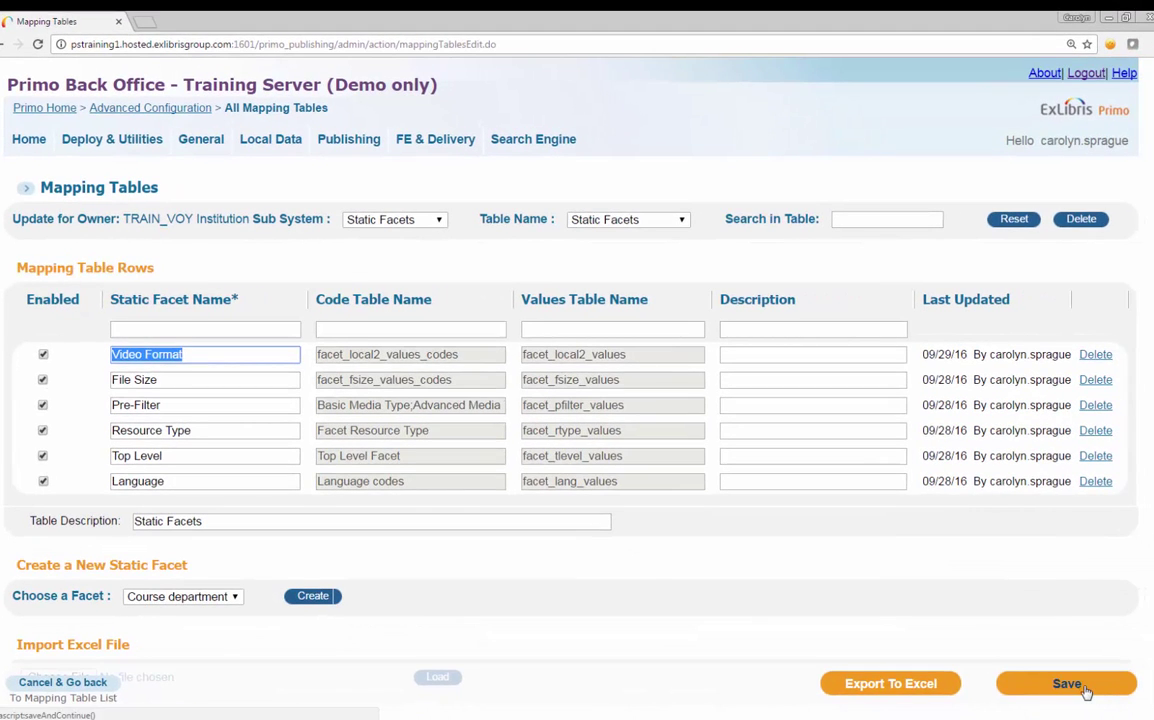
{"action": "left_click", "coordinate": [1087, 695]}
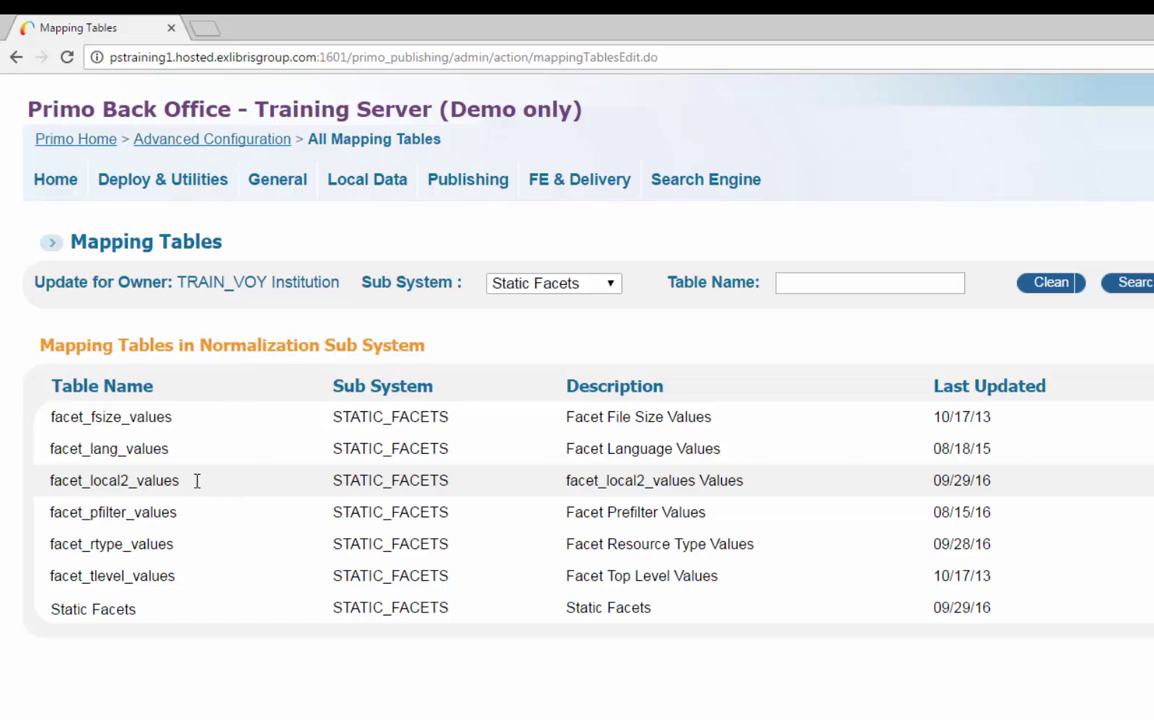
- Open the facet_local2_values mapping table for editing
{"action": "left_click_drag", "start_coordinate": [196, 480], "coordinate": [158, 481]}
{"action": "left_click_drag", "start_coordinate": [158, 481], "coordinate": [44, 479]}
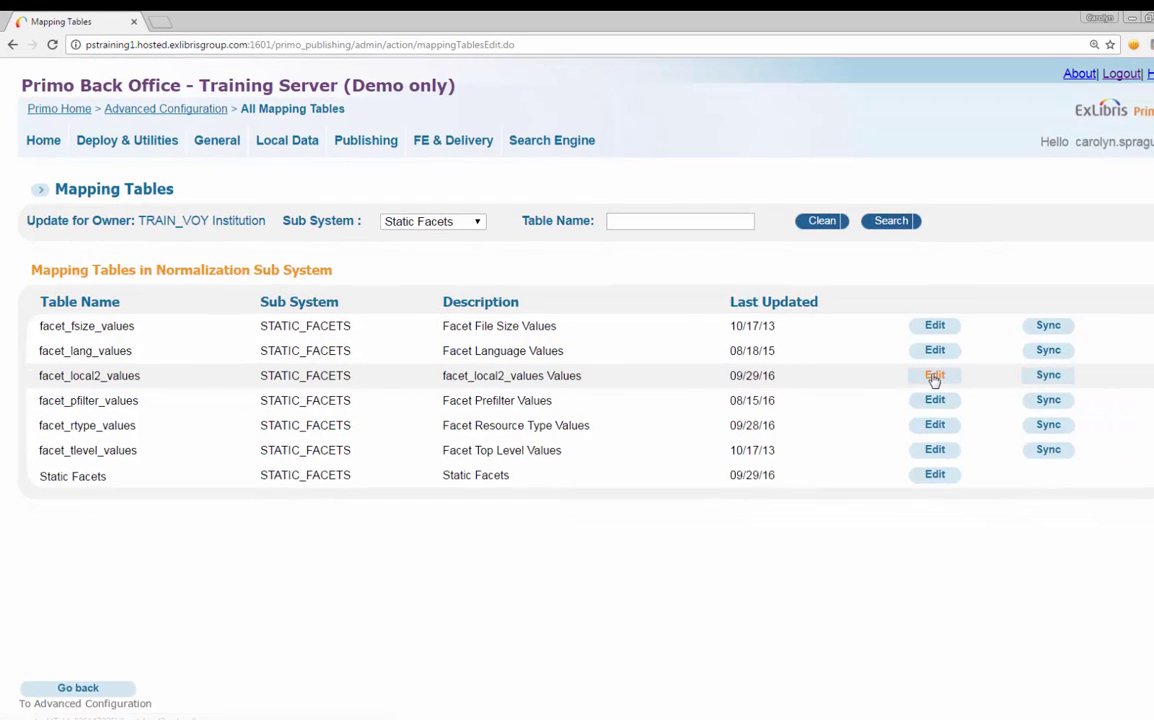
{"action": "left_click", "coordinate": [934, 376]}
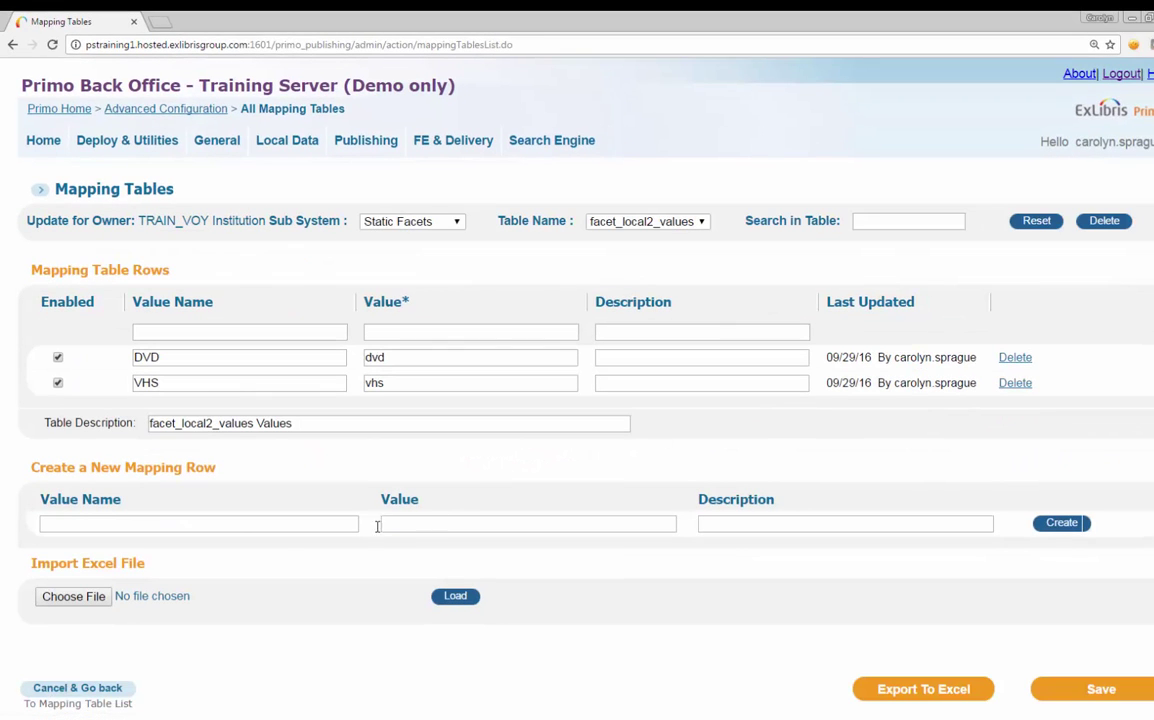
- Add a Blu-ray row mapped to blu-ray and save the mapping table
{"action": "left_click", "coordinate": [231, 522]}
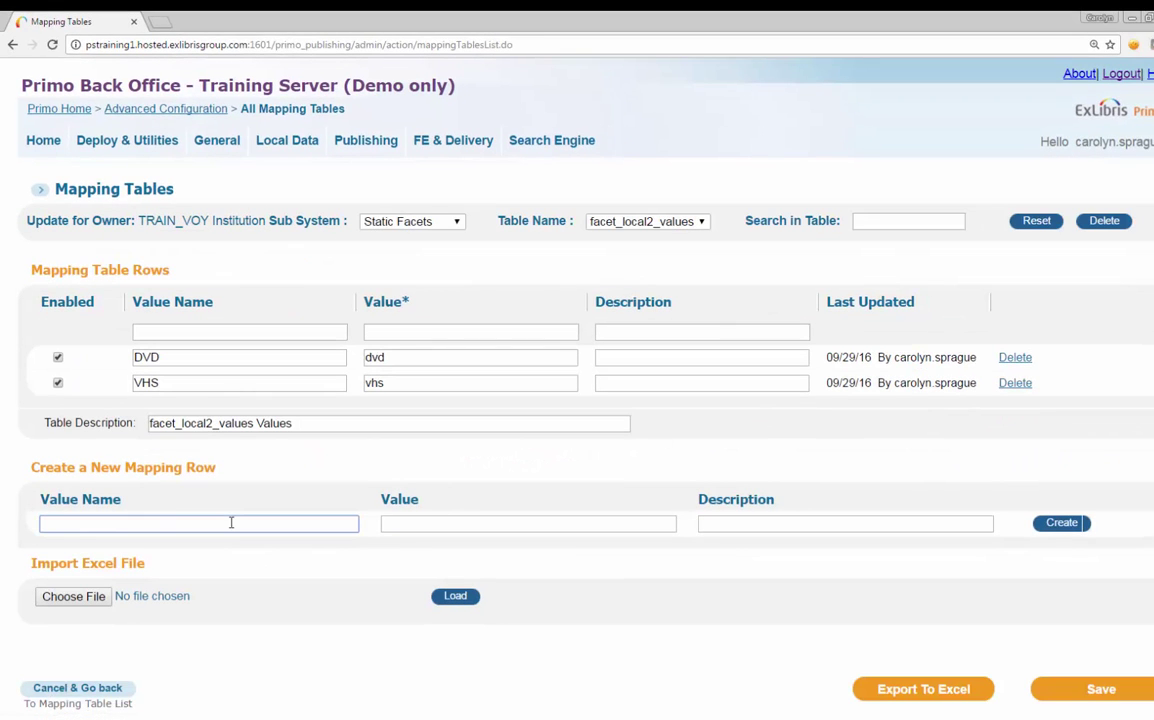
{"action": "type", "text": "B"}
{"action": "left_click", "coordinate": [196, 545]}
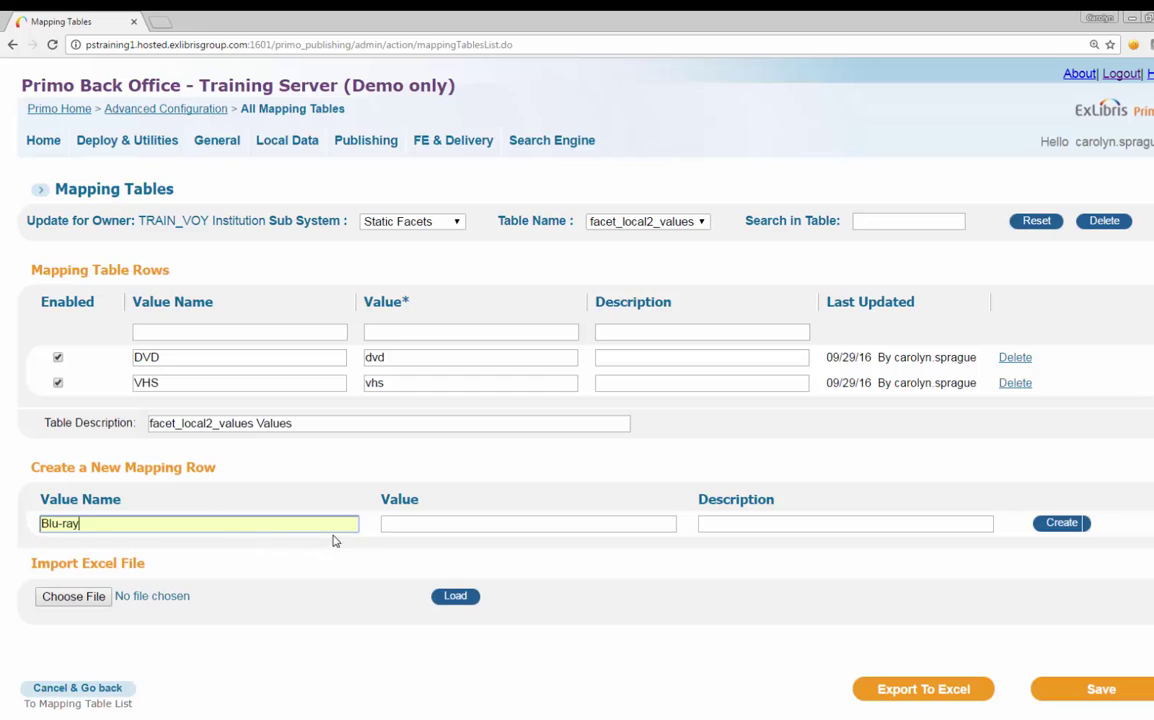
{"action": "left_click", "coordinate": [399, 522]}
{"action": "type", "text": "b"}
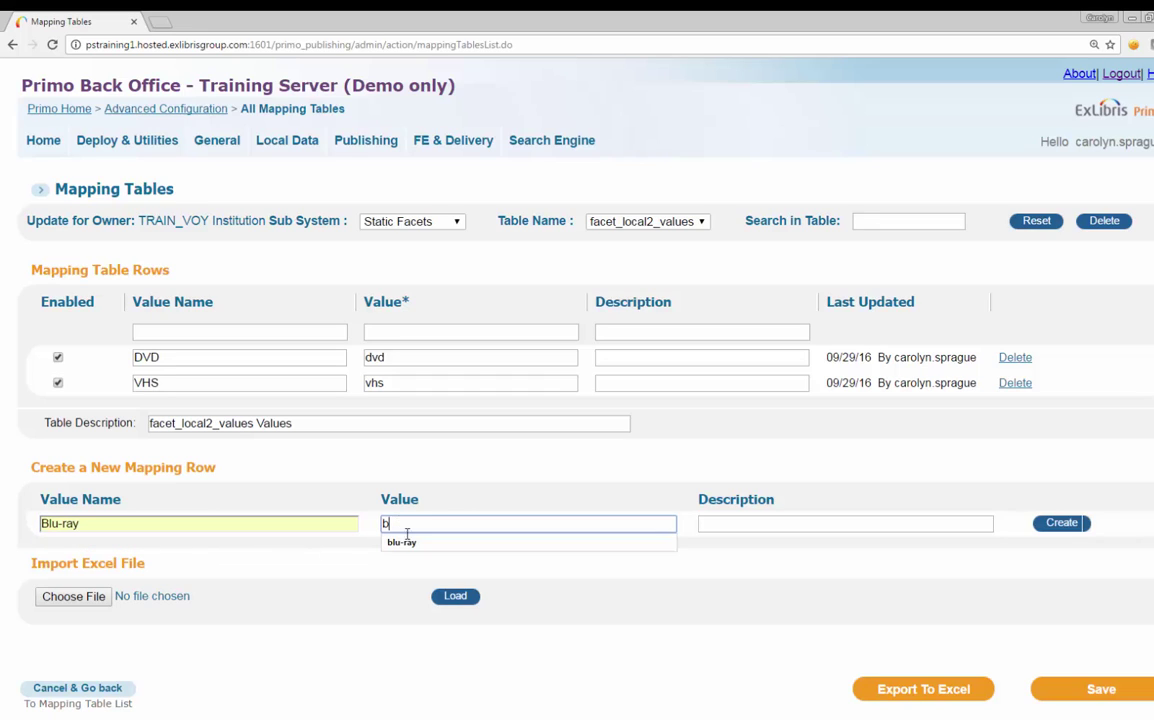
{"action": "left_click", "coordinate": [395, 543]}
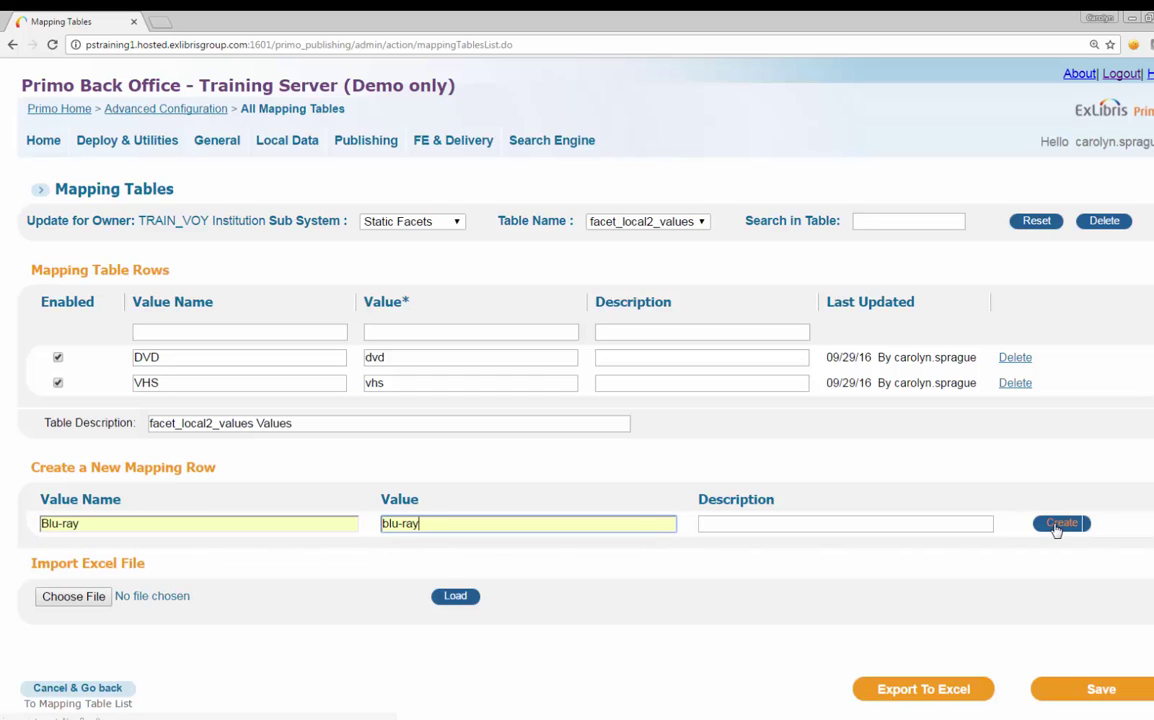
{"action": "left_click", "coordinate": [1058, 525]}
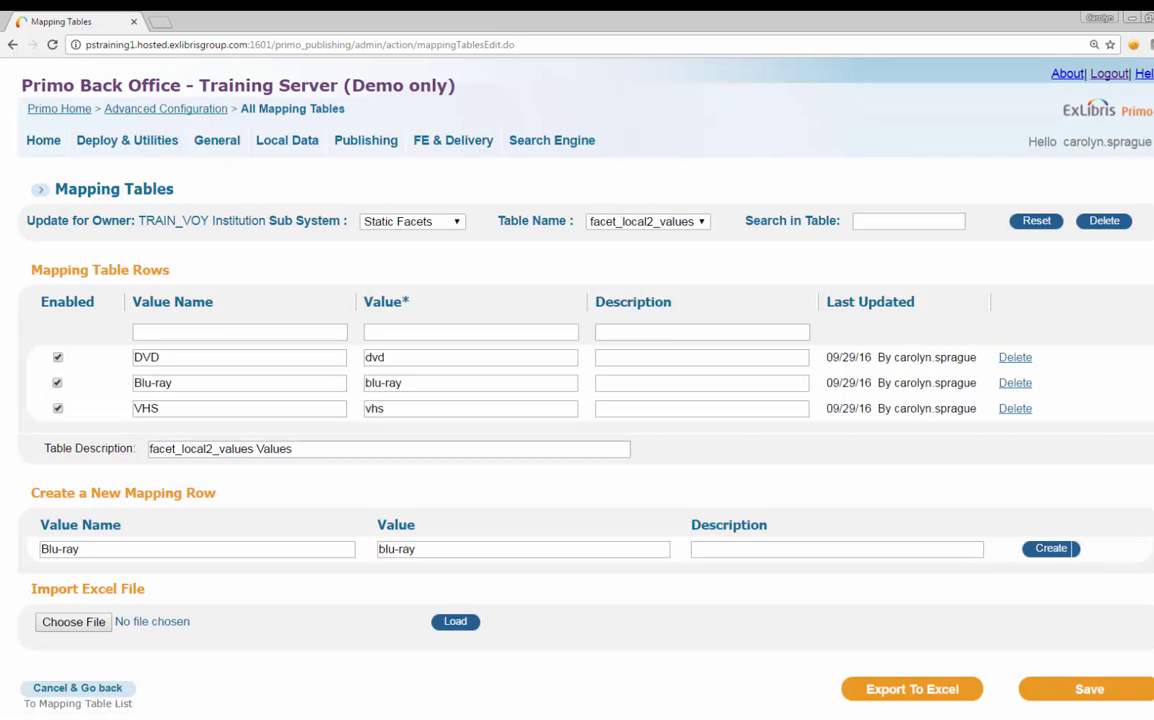
{"action": "left_click", "coordinate": [1100, 700]}
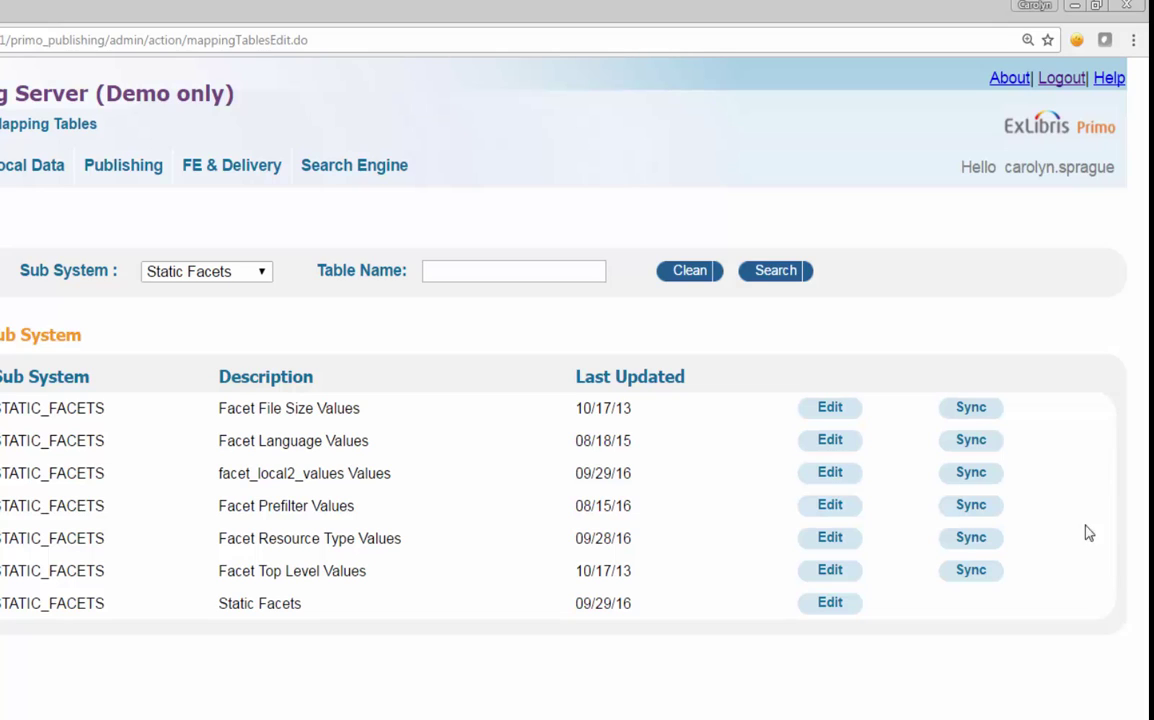
- Sync facet_local2_values, then start a Table Name search on the All Code Tables page
{"action": "left_click", "coordinate": [971, 474]}
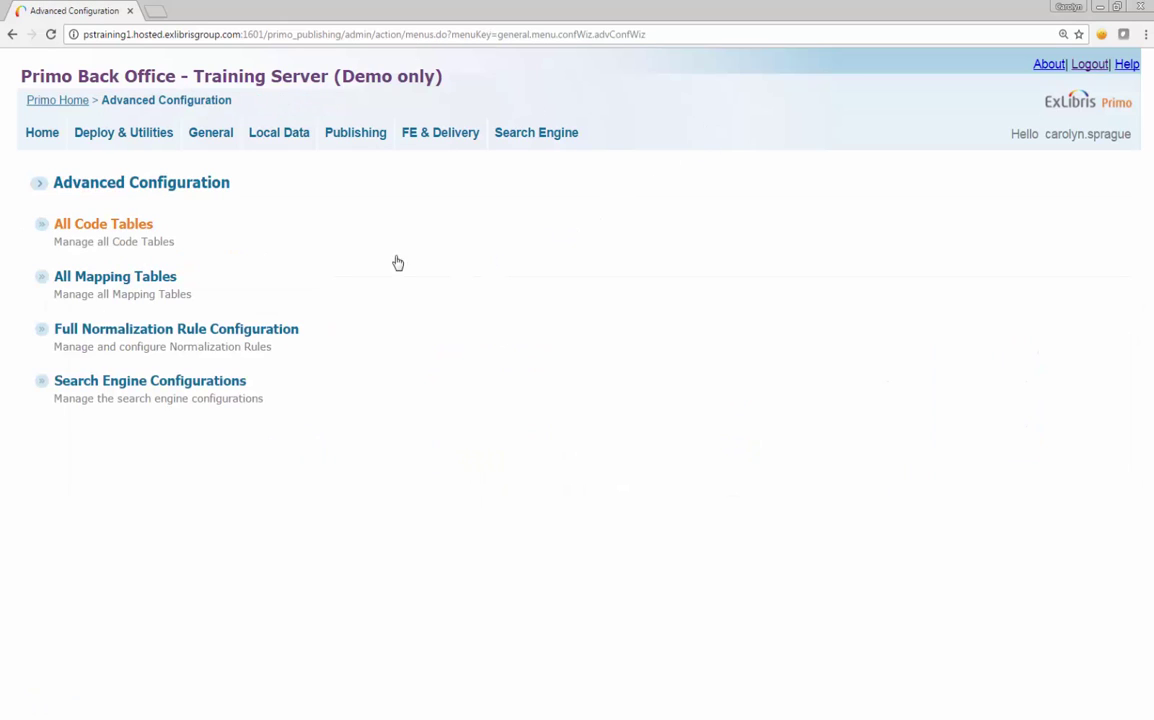
{"action": "left_click", "coordinate": [101, 226]}
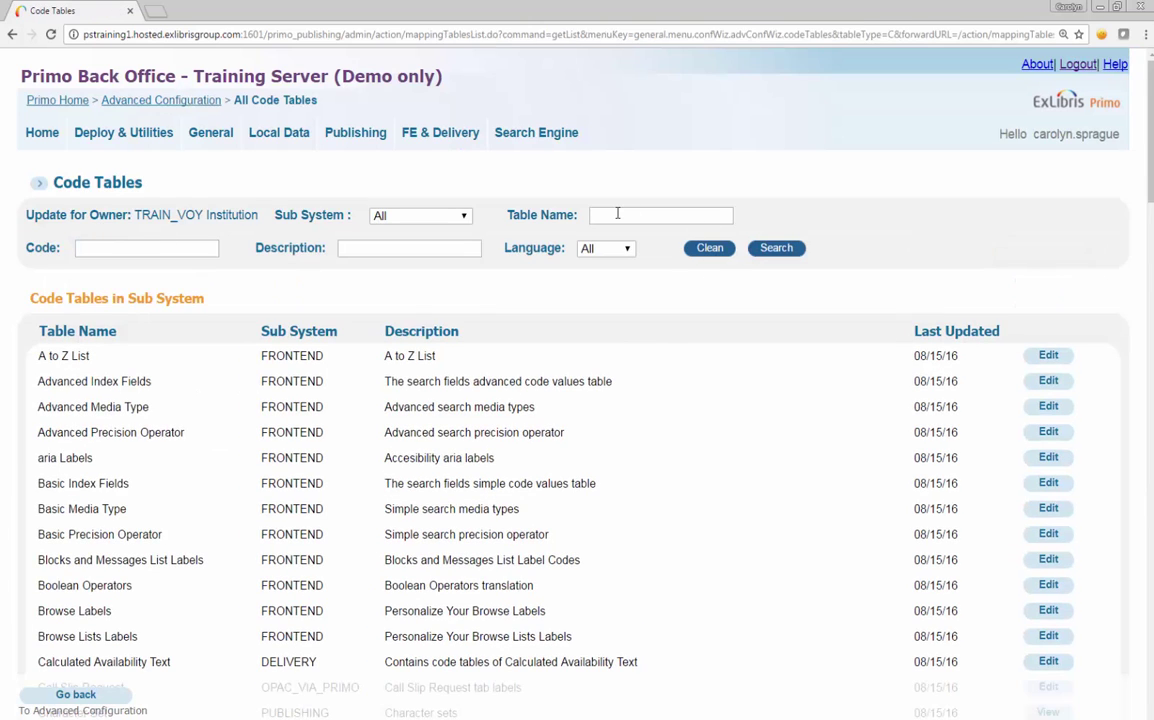
{"action": "left_click", "coordinate": [617, 213]}
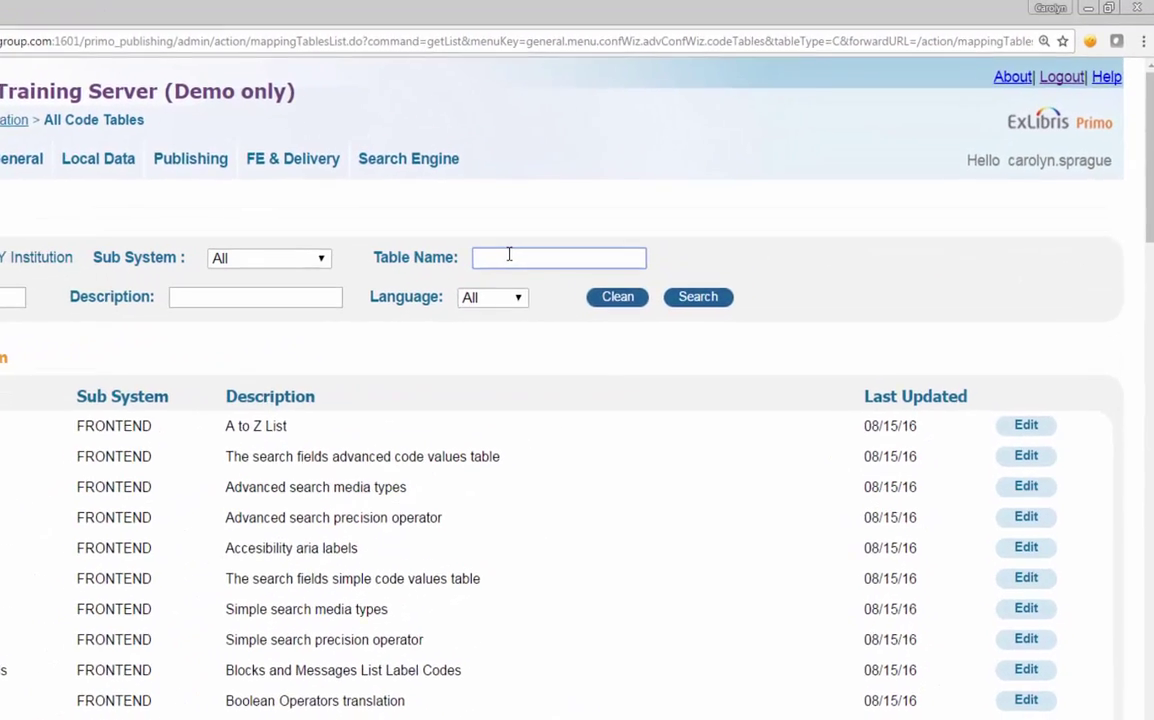
{"action": "type", "text": "facet Labels"}
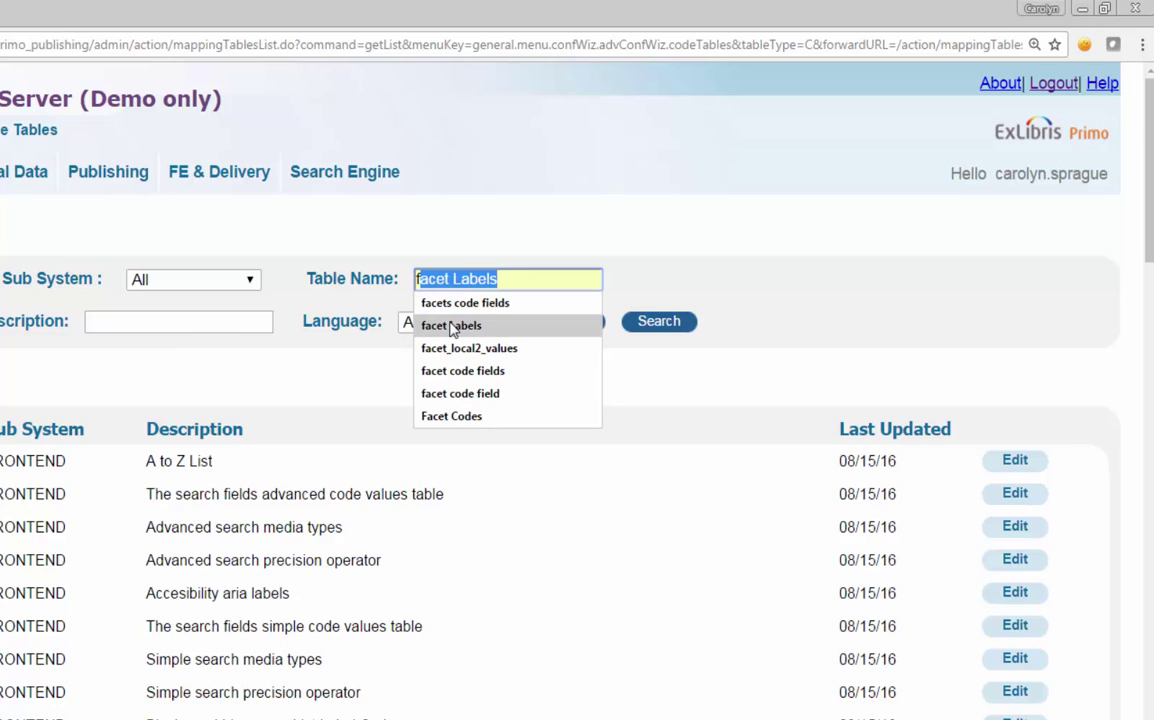
- Search for the Facet Labels code table and edit it, filtered to en_US rows
{"action": "left_click", "coordinate": [453, 326]}
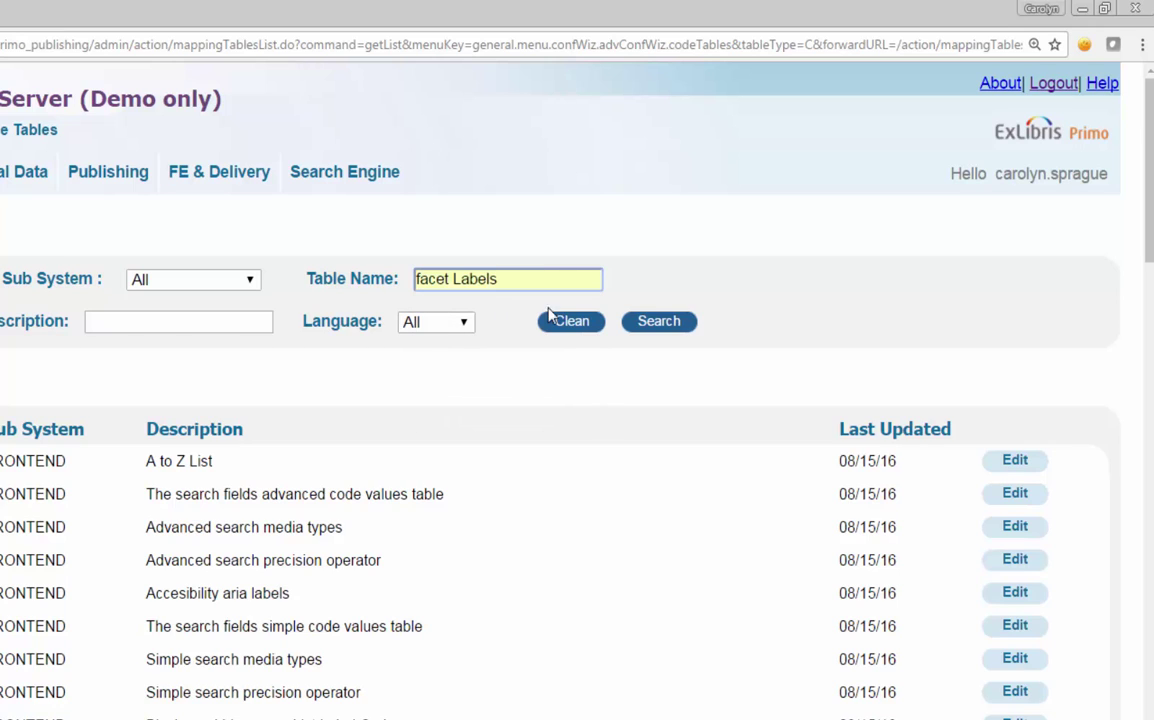
{"action": "left_click", "coordinate": [662, 324]}
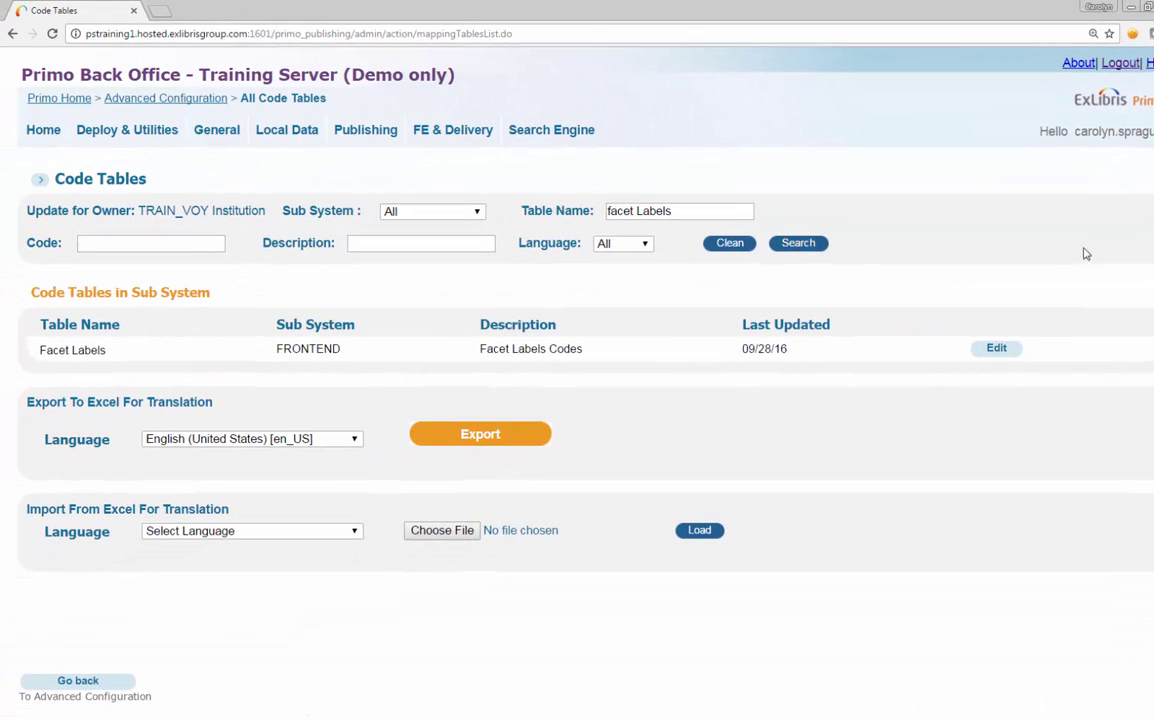
{"action": "left_click", "coordinate": [995, 350]}
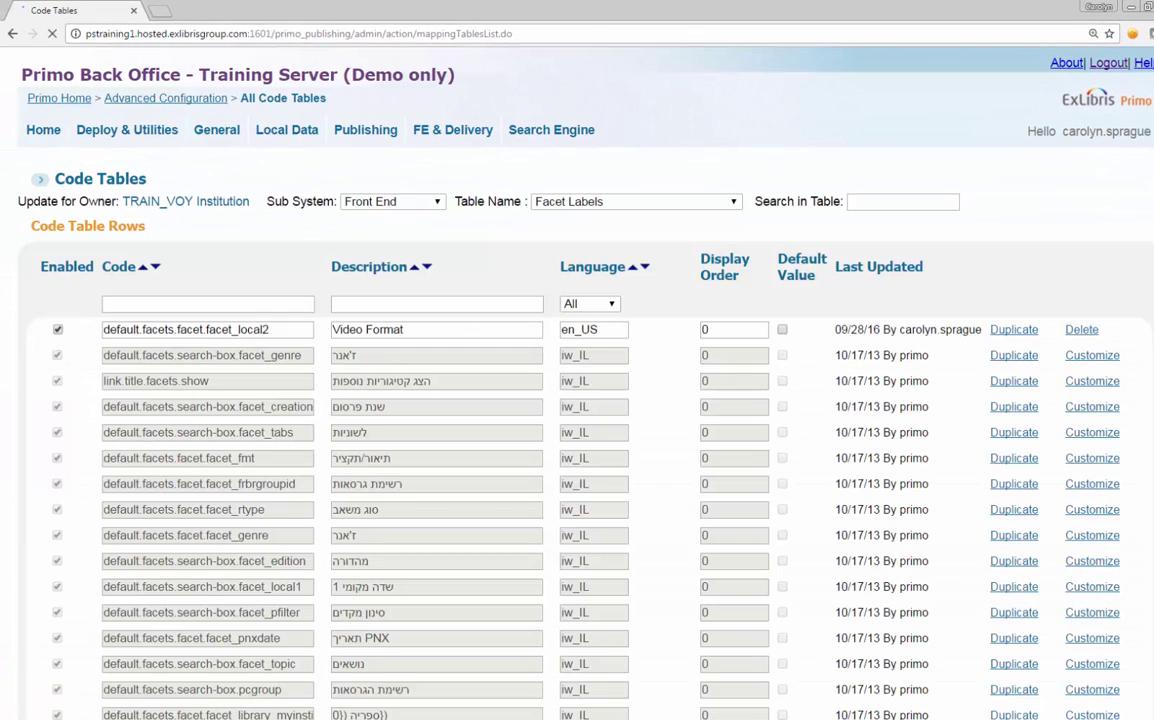
{"action": "left_click", "coordinate": [612, 305]}
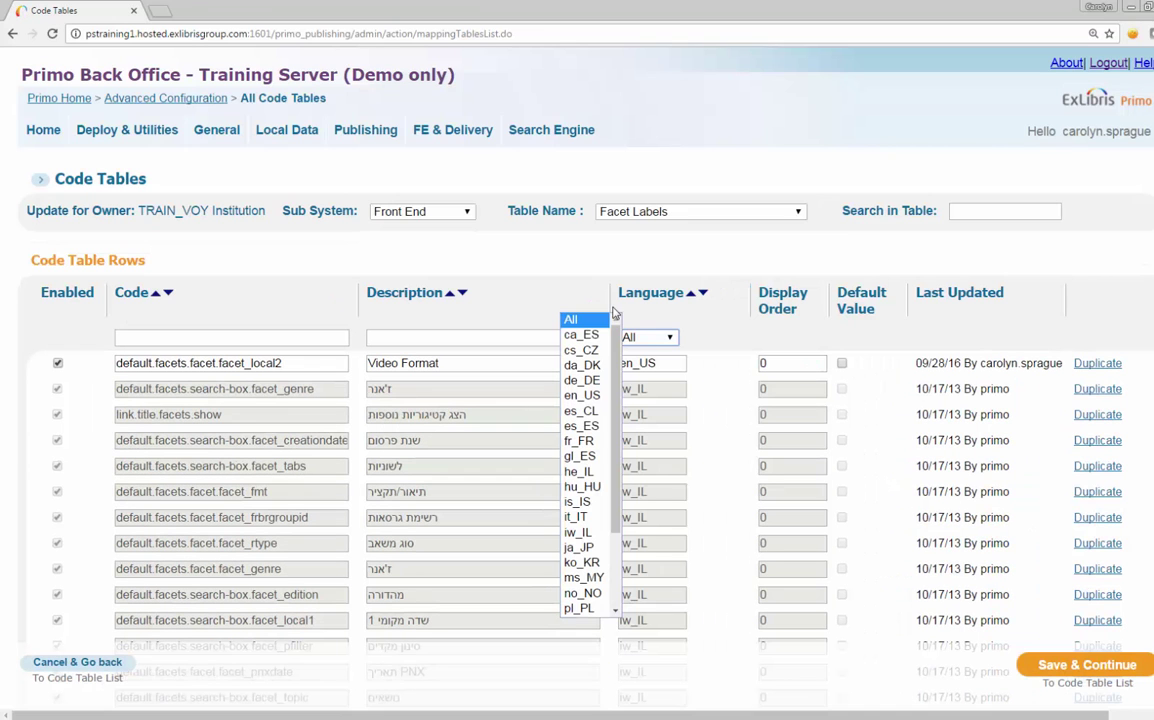
{"action": "left_click", "coordinate": [582, 395]}
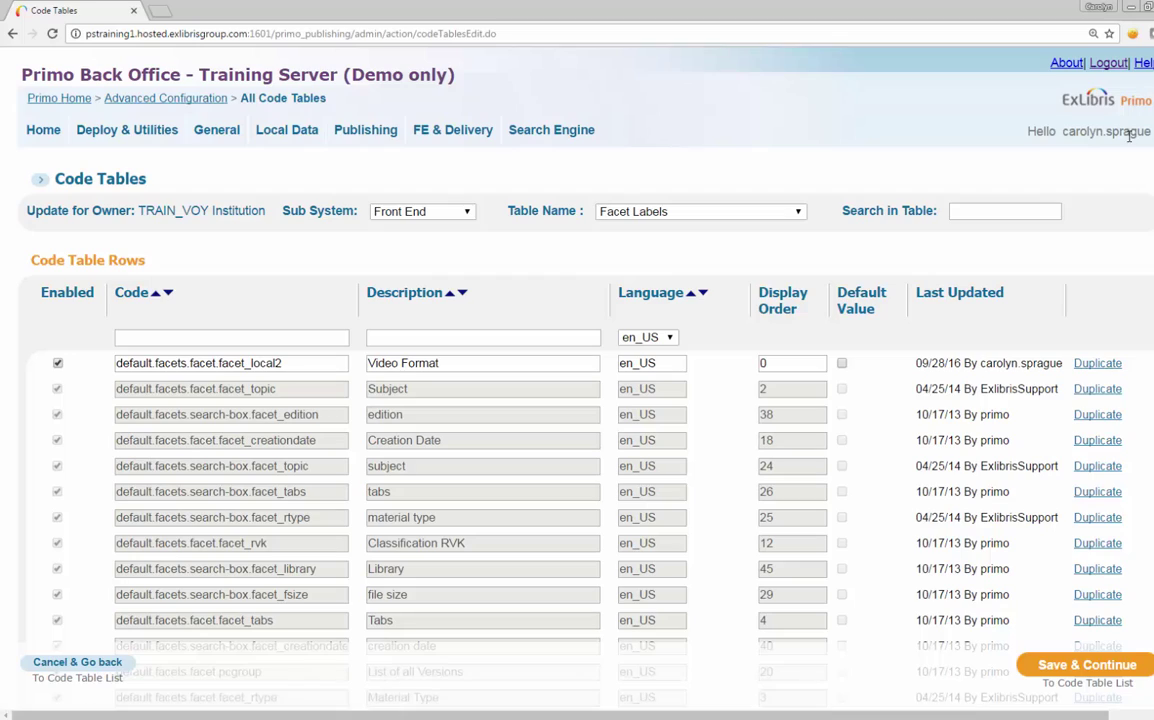
- Mark the Video Format row and save the Facet Labels code table
{"action": "scroll", "coordinate": [1133, 637], "scroll_direction": "down", "scroll_amount": 10}
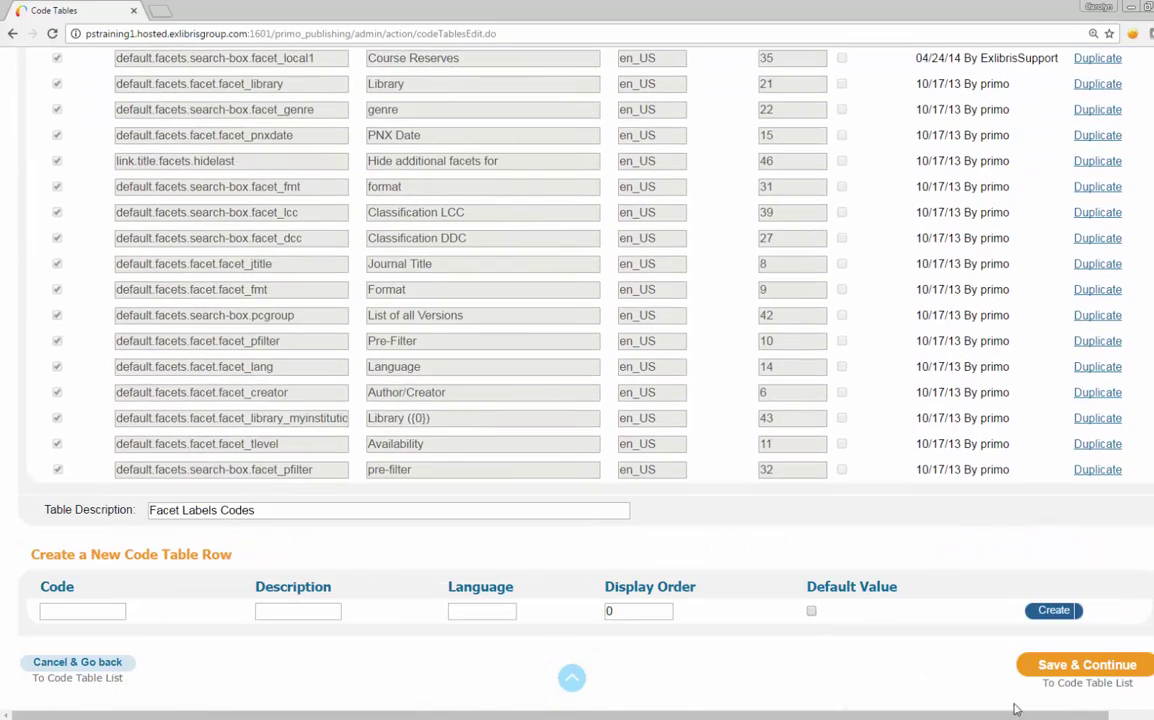
{"action": "left_click", "coordinate": [76, 610]}
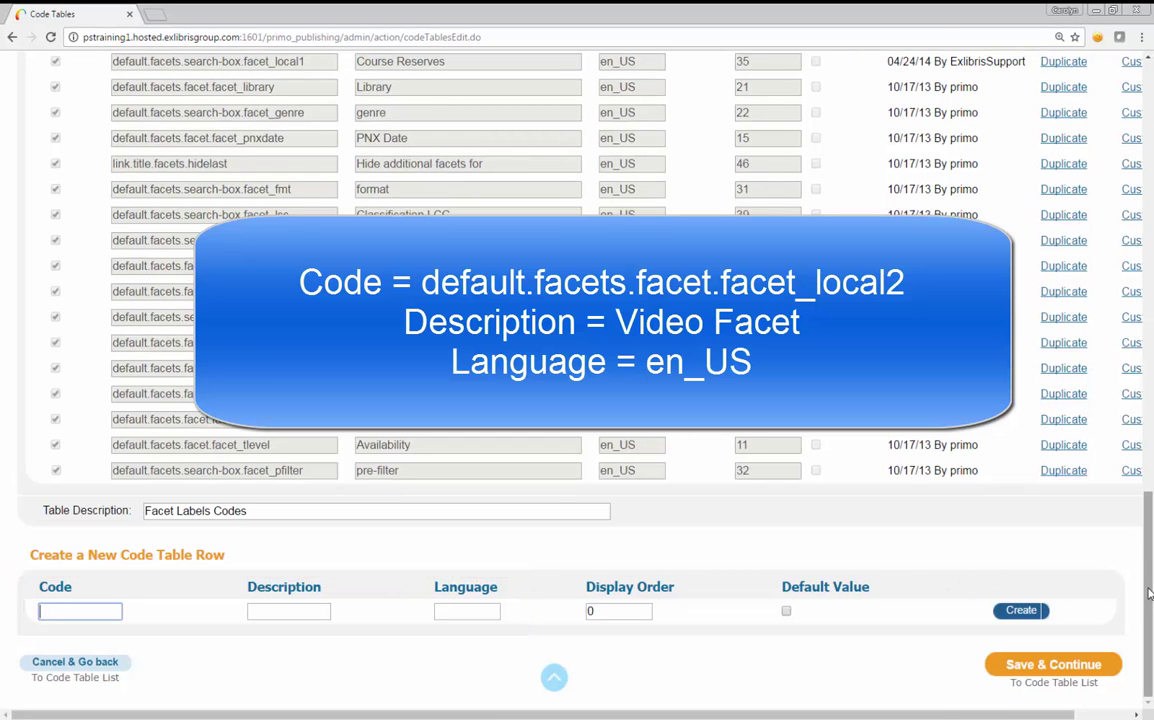
{"action": "scroll", "coordinate": [1148, 593], "scroll_direction": "up", "scroll_amount": 15}
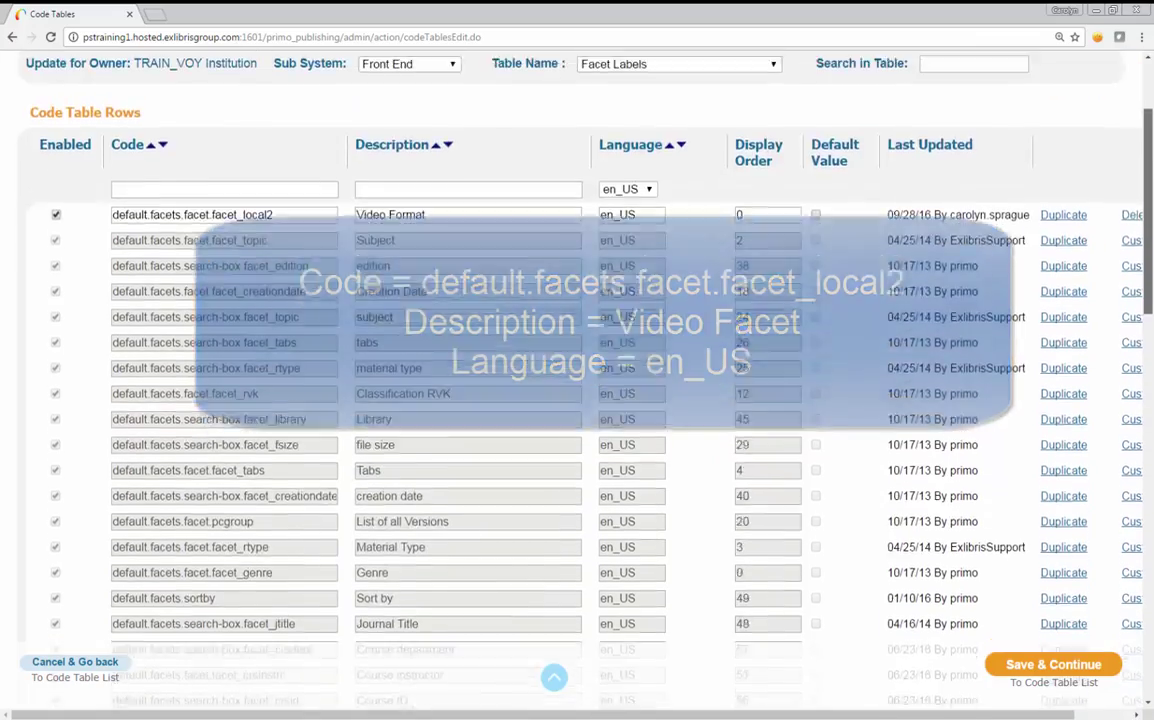
{"action": "scroll", "coordinate": [724, 174], "scroll_direction": "up", "scroll_amount": 3}
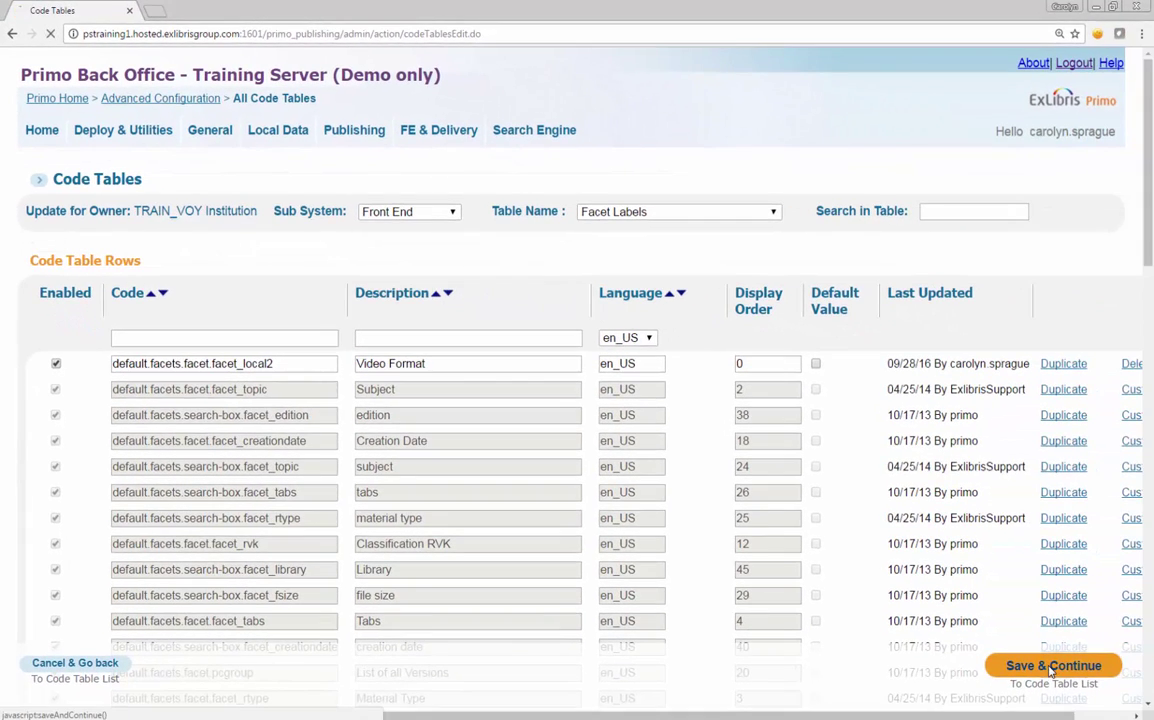
{"action": "left_click", "coordinate": [1050, 672]}
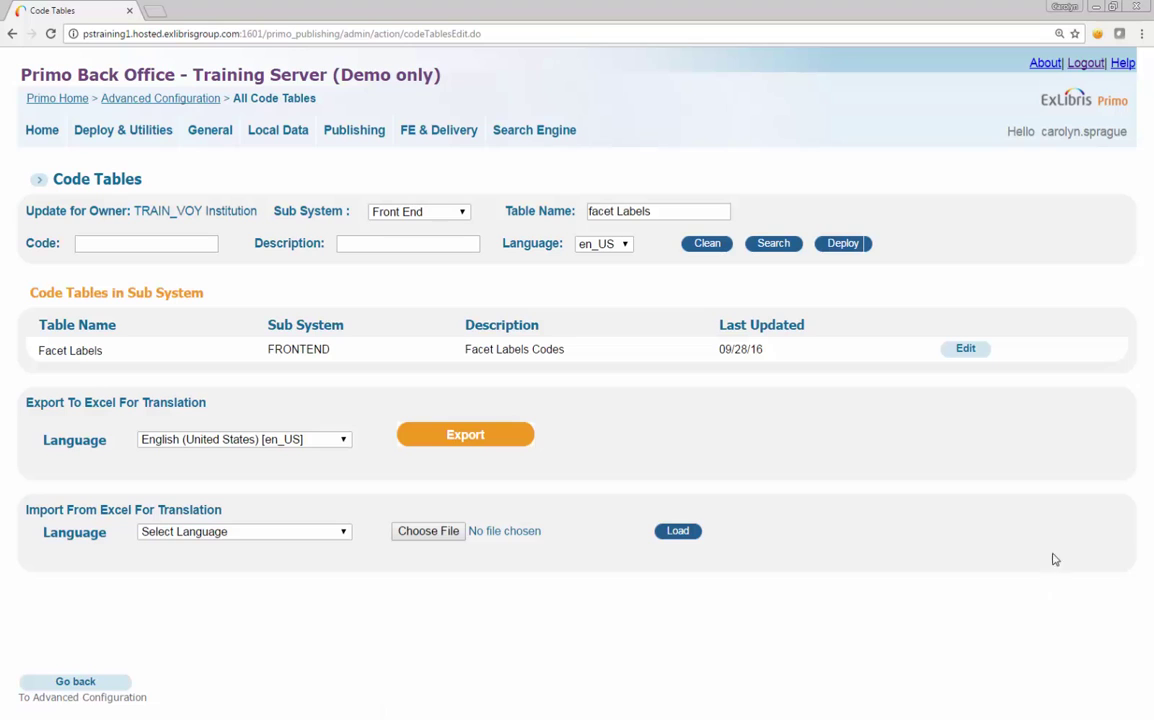
- Deploy the Facet Labels table, then search all sub systems for a new table name
{"action": "left_click", "coordinate": [846, 246]}
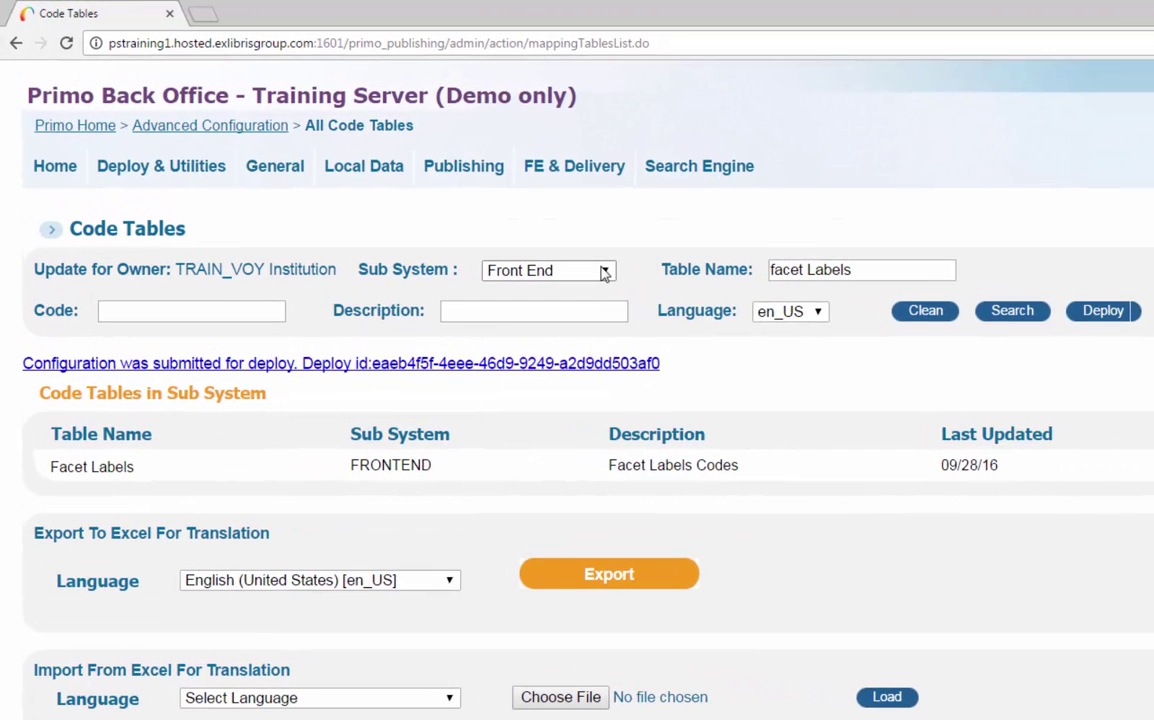
{"action": "left_click", "coordinate": [455, 211]}
{"action": "left_click", "coordinate": [578, 292]}
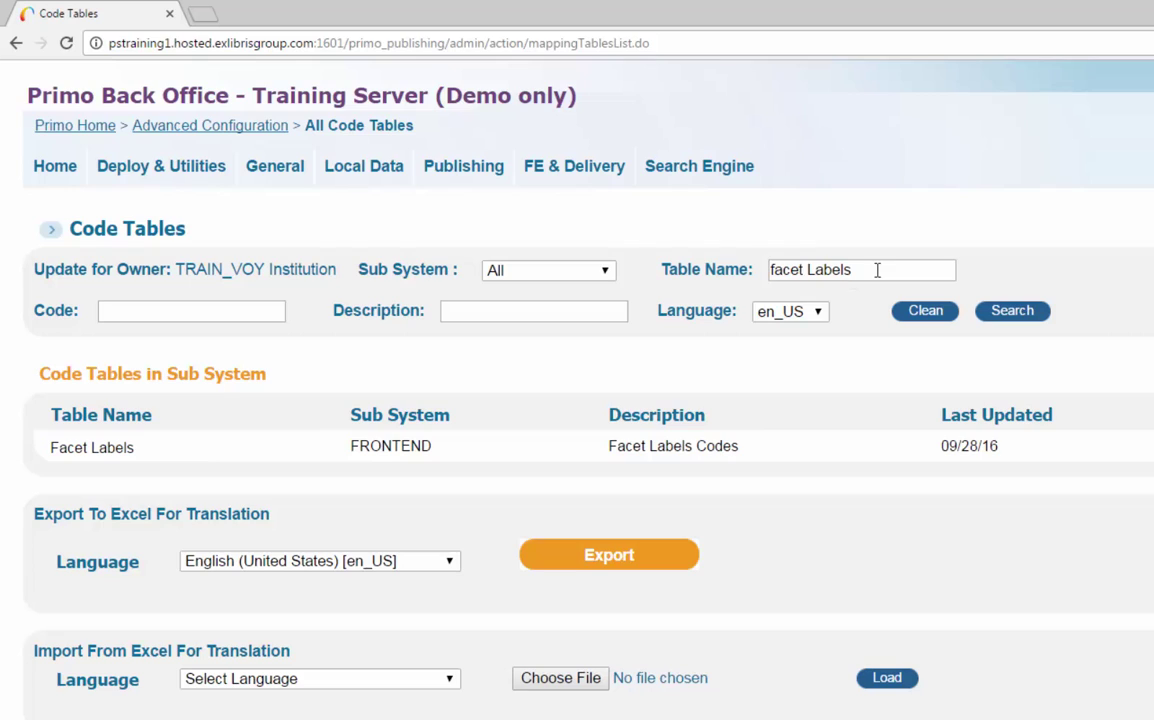
{"action": "left_click_drag", "start_coordinate": [876, 268], "coordinate": [744, 255]}
{"action": "type", "text": "f"}
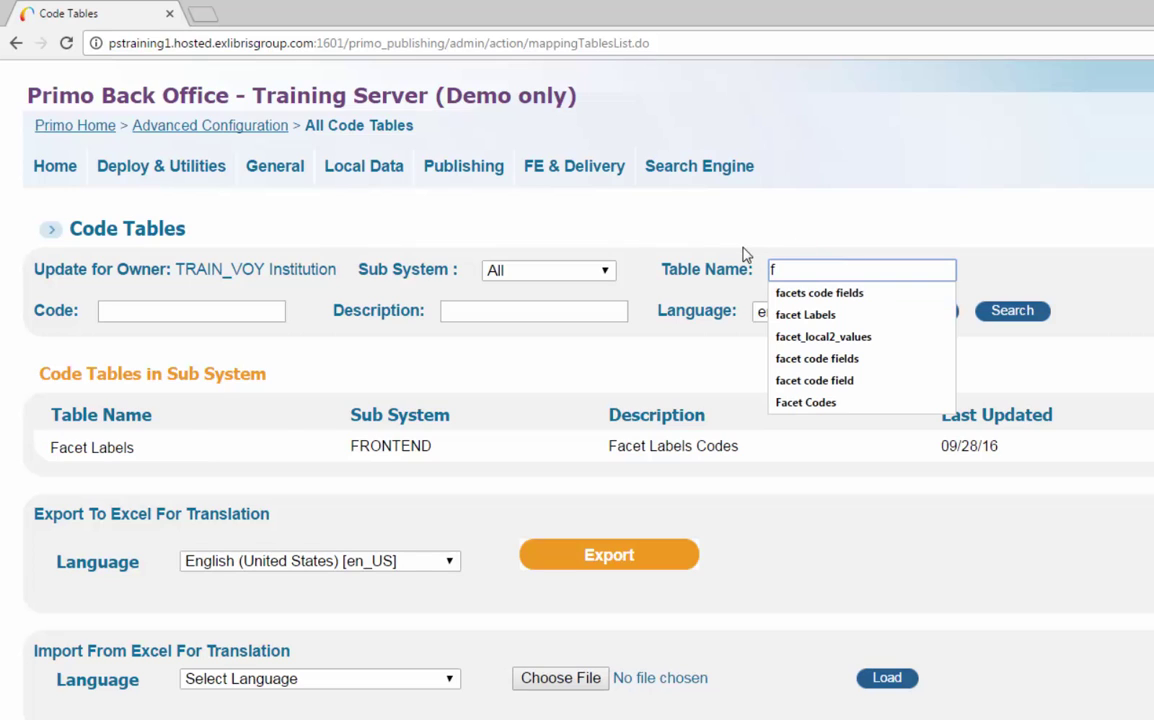
- Find facet_local2_values_codes and save it with its Blu-ray, DVD and VHS rows
{"action": "left_click", "coordinate": [823, 337]}
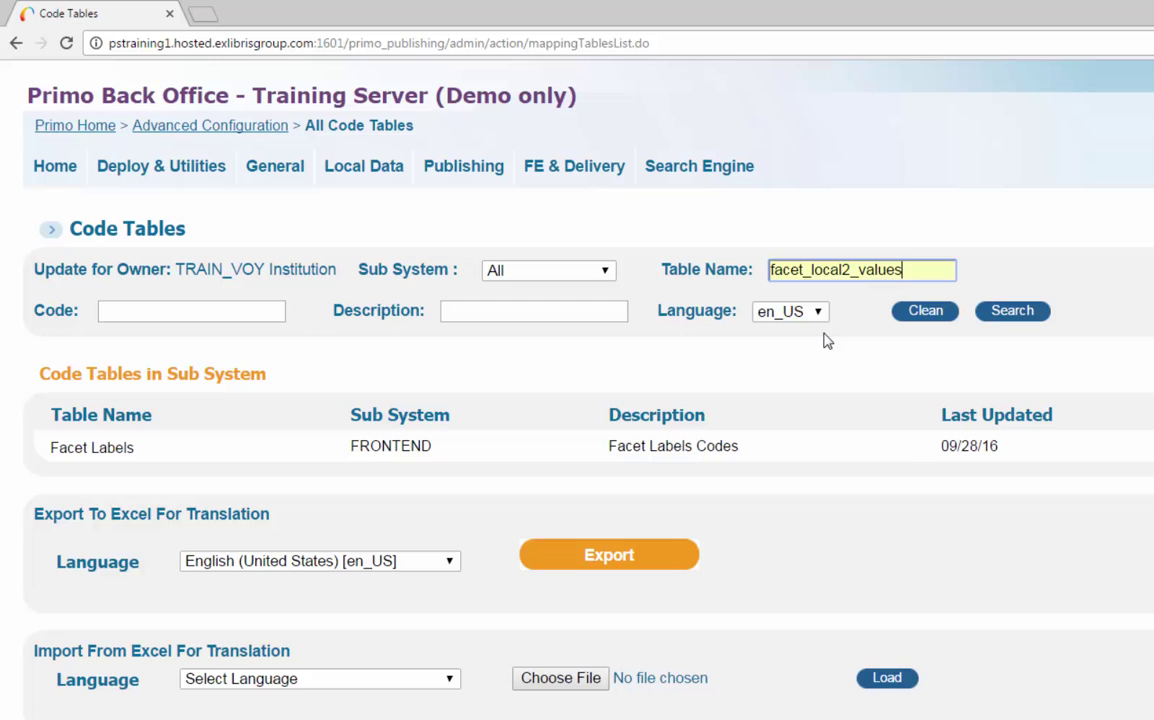
{"action": "left_click", "coordinate": [1012, 311]}
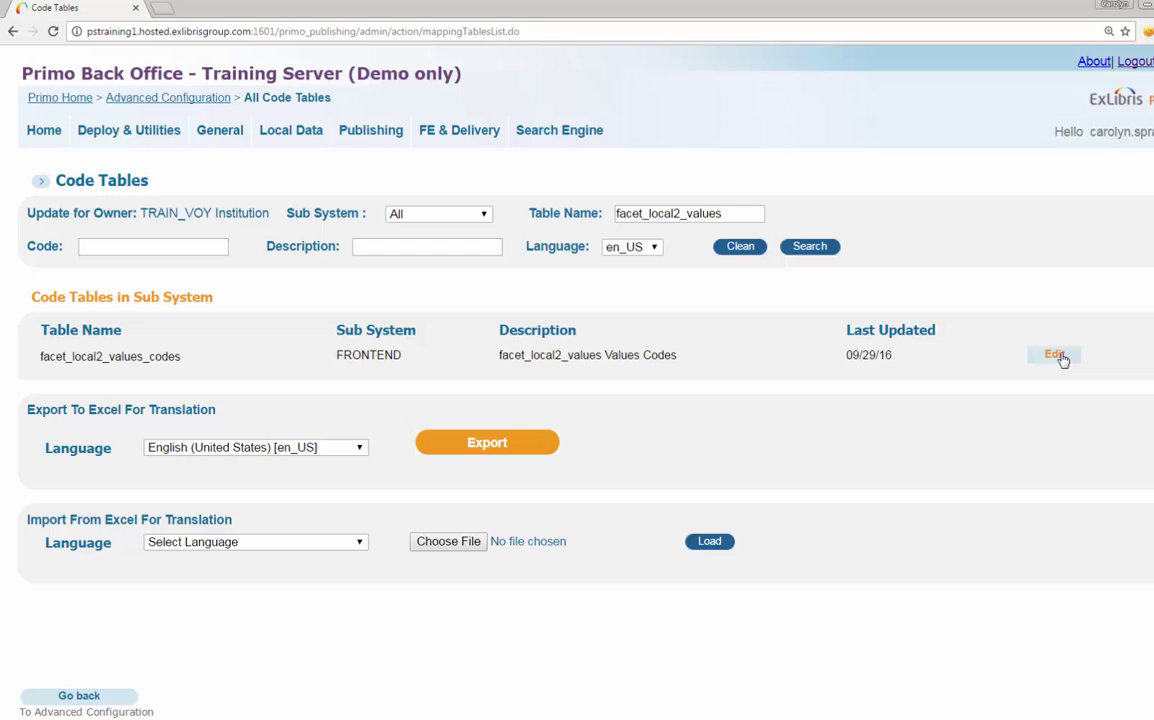
{"action": "left_click", "coordinate": [1060, 360]}
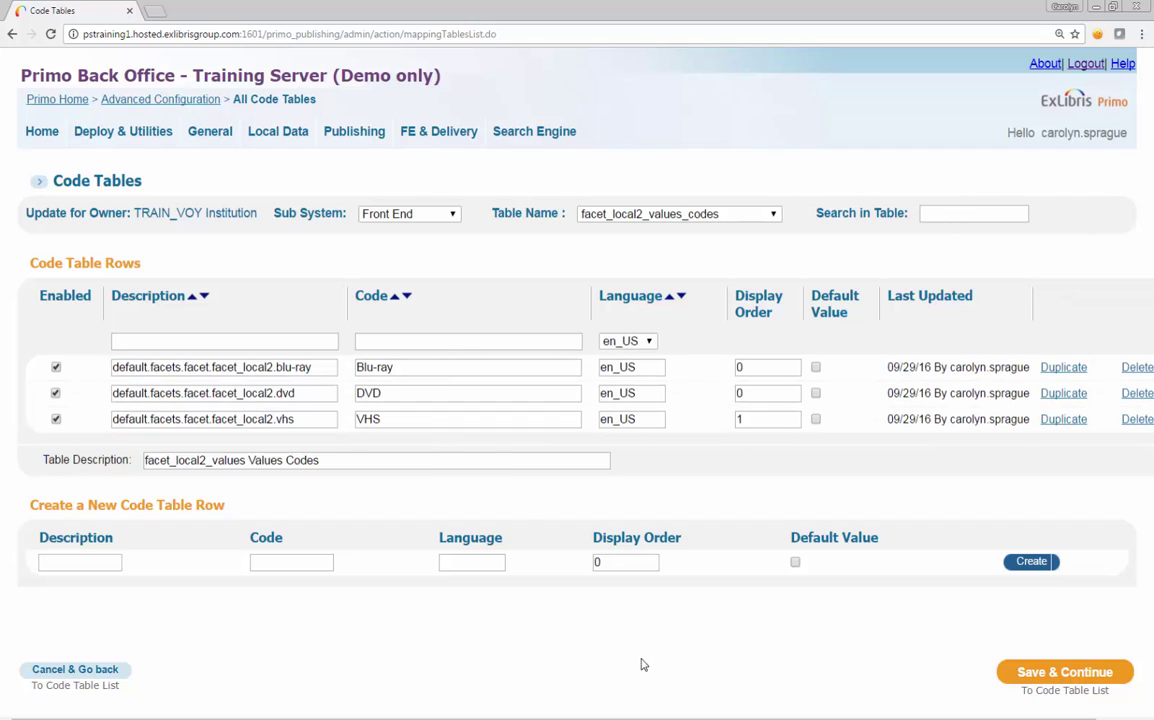
{"action": "left_click", "coordinate": [1050, 677]}
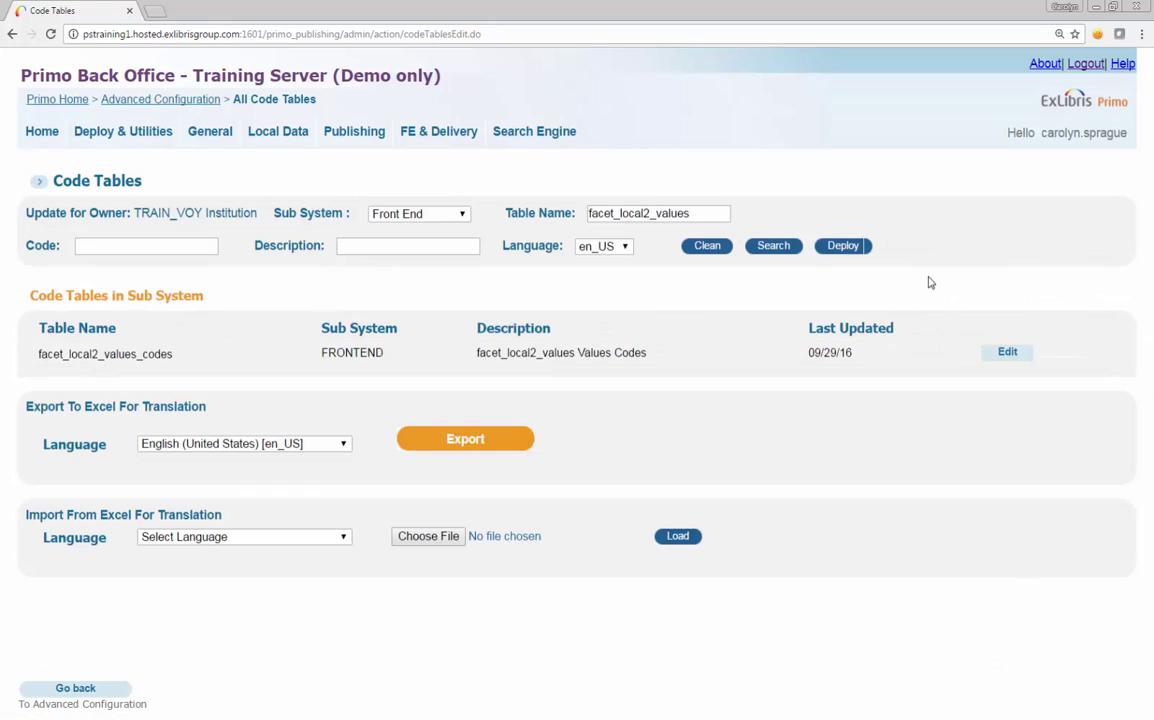
- Deploy the facet_local2_values_codes table and return to the Back Office home page
{"action": "left_click", "coordinate": [838, 248]}
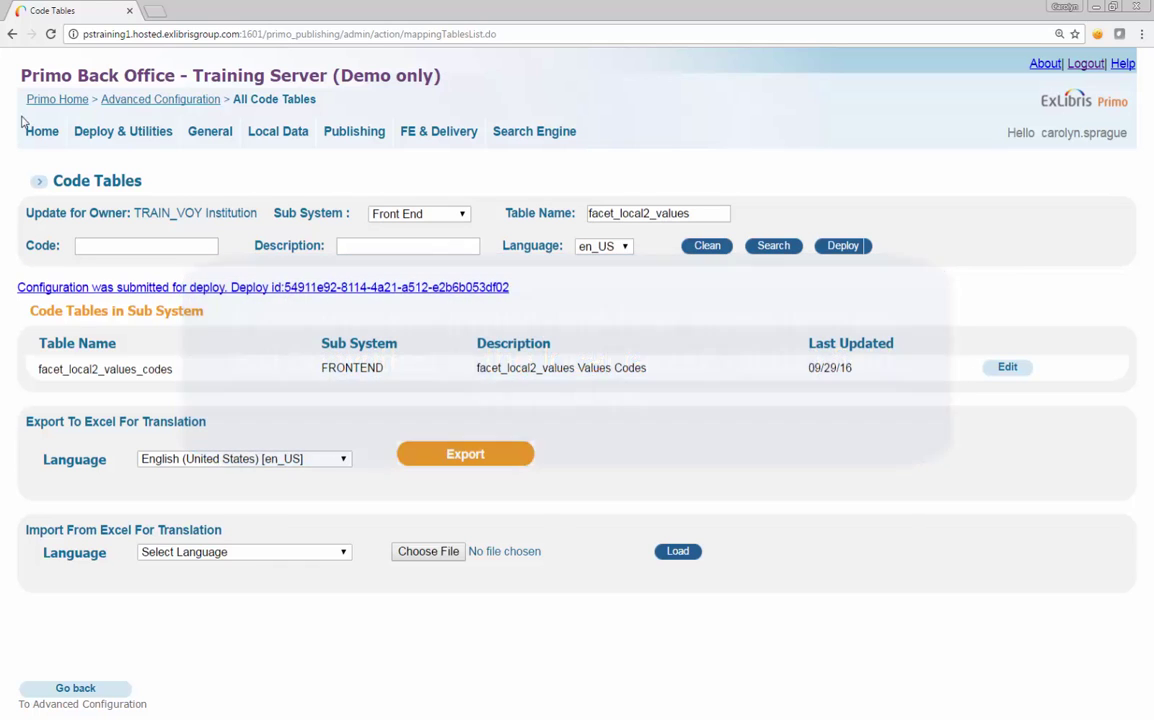
{"action": "left_click", "coordinate": [52, 100]}
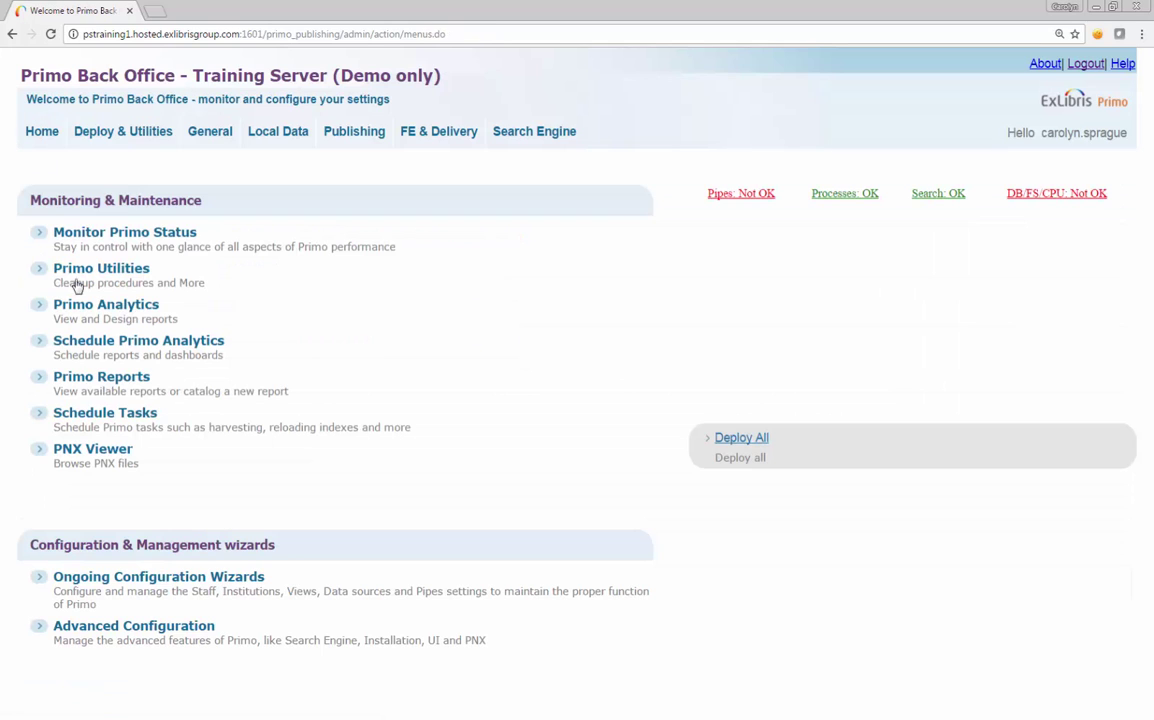
- Go to Advanced Configuration > Full Normalization Rule Configuration to list the TRAIN_VOY rule sets, including DEMO_TRAIN_VOY_NR
{"action": "left_click", "coordinate": [115, 633]}
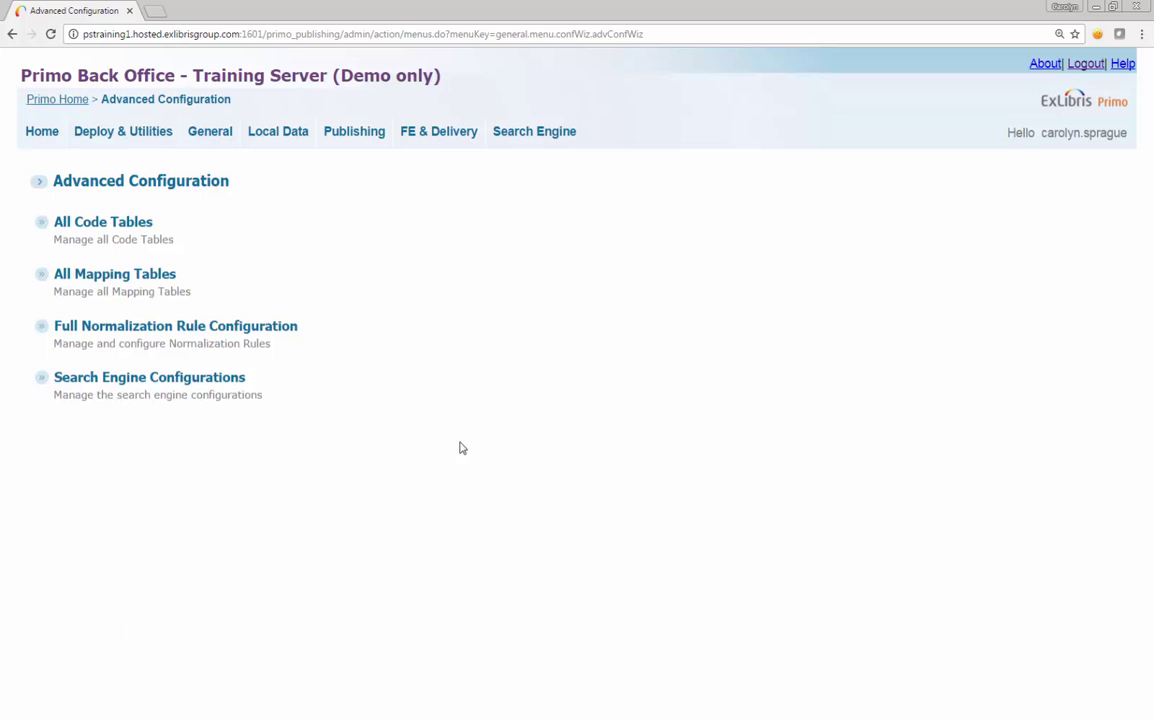
{"action": "left_click", "coordinate": [194, 330]}
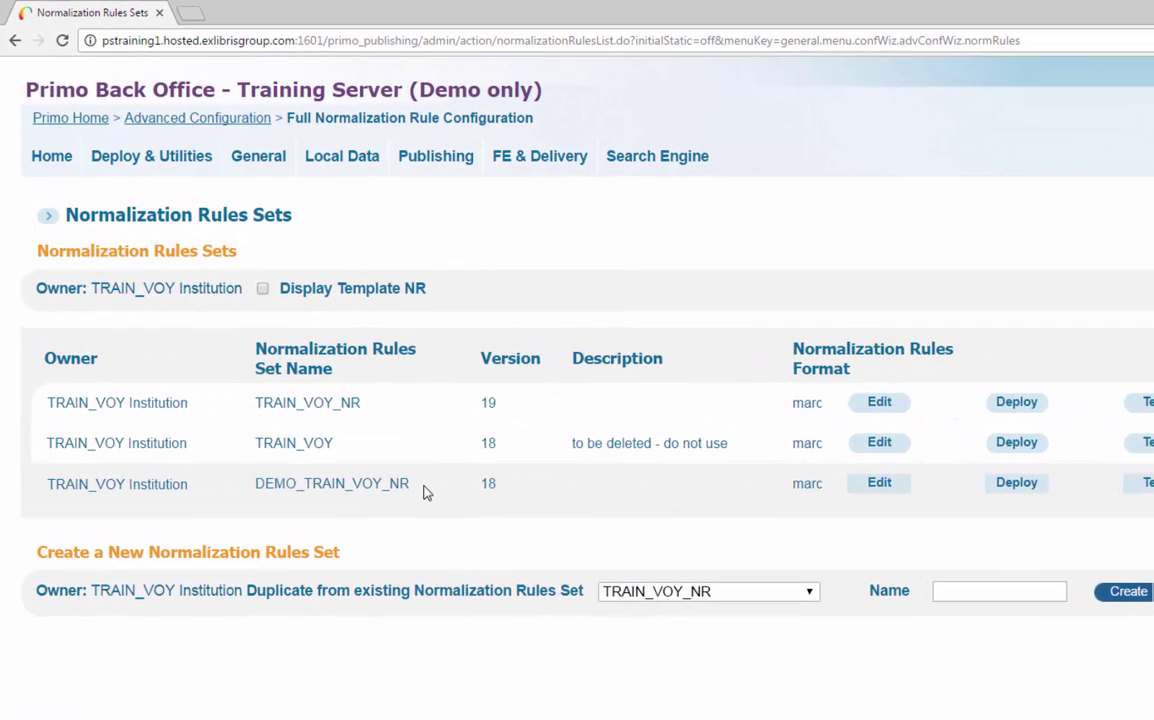
{"action": "left_click_drag", "start_coordinate": [367, 434], "coordinate": [211, 430]}
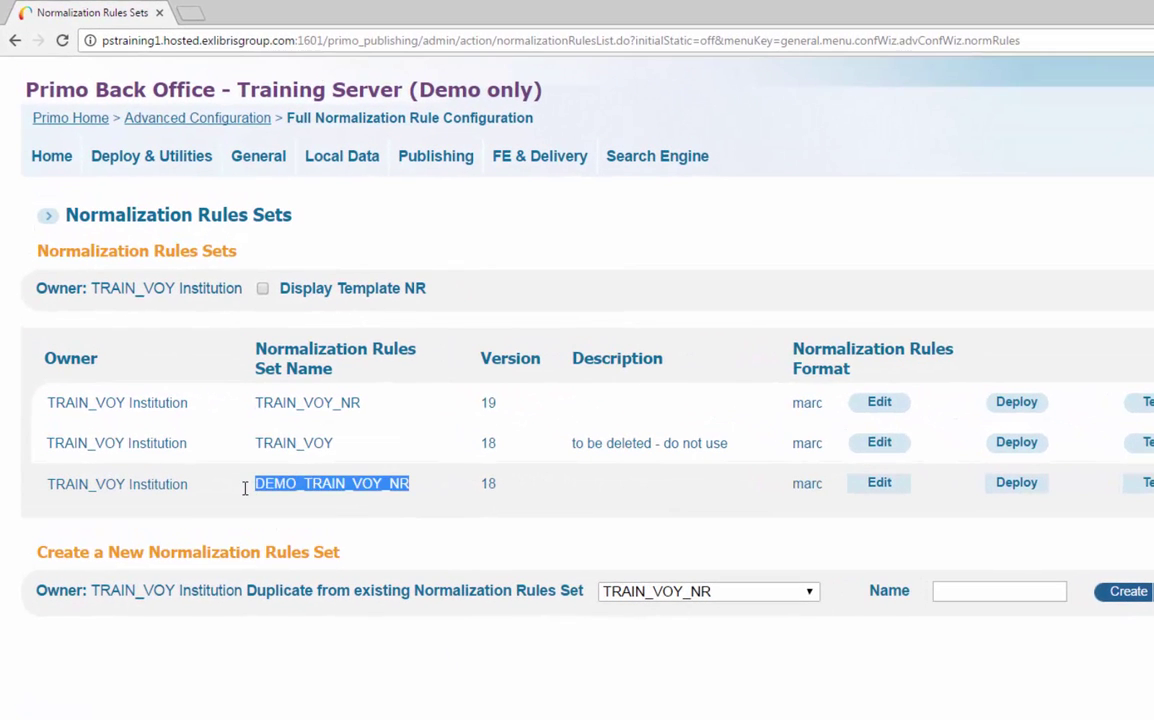
{"action": "left_click", "coordinate": [390, 535]}
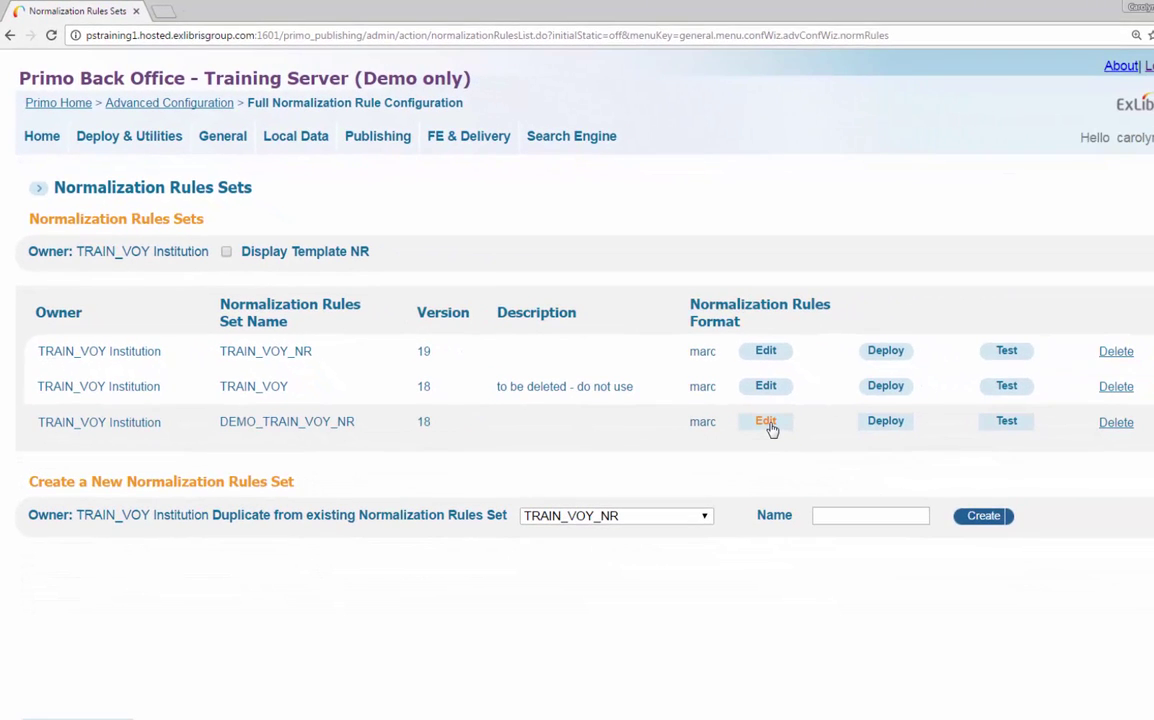
- Edit DEMO_TRAIN_VOY_NR with empty PNX fields shown, filter to Facets, and open the facets:lfc02 rule editor
{"action": "left_click", "coordinate": [766, 422]}
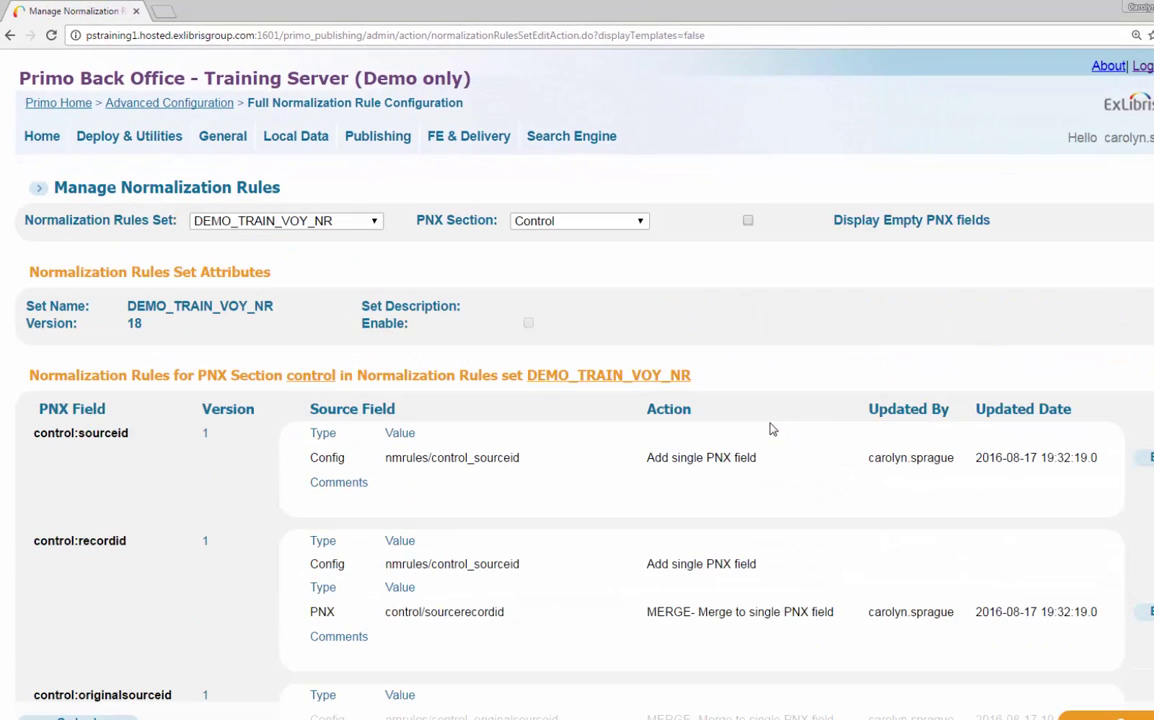
{"action": "left_click", "coordinate": [749, 222]}
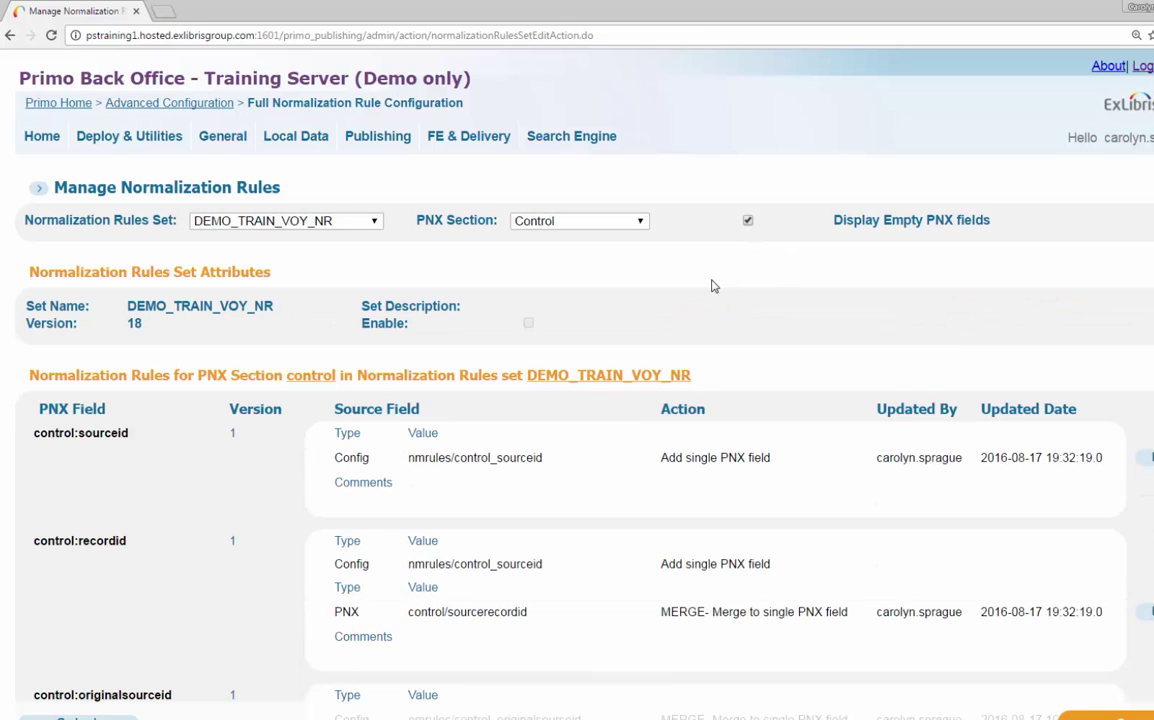
{"action": "left_click", "coordinate": [641, 224]}
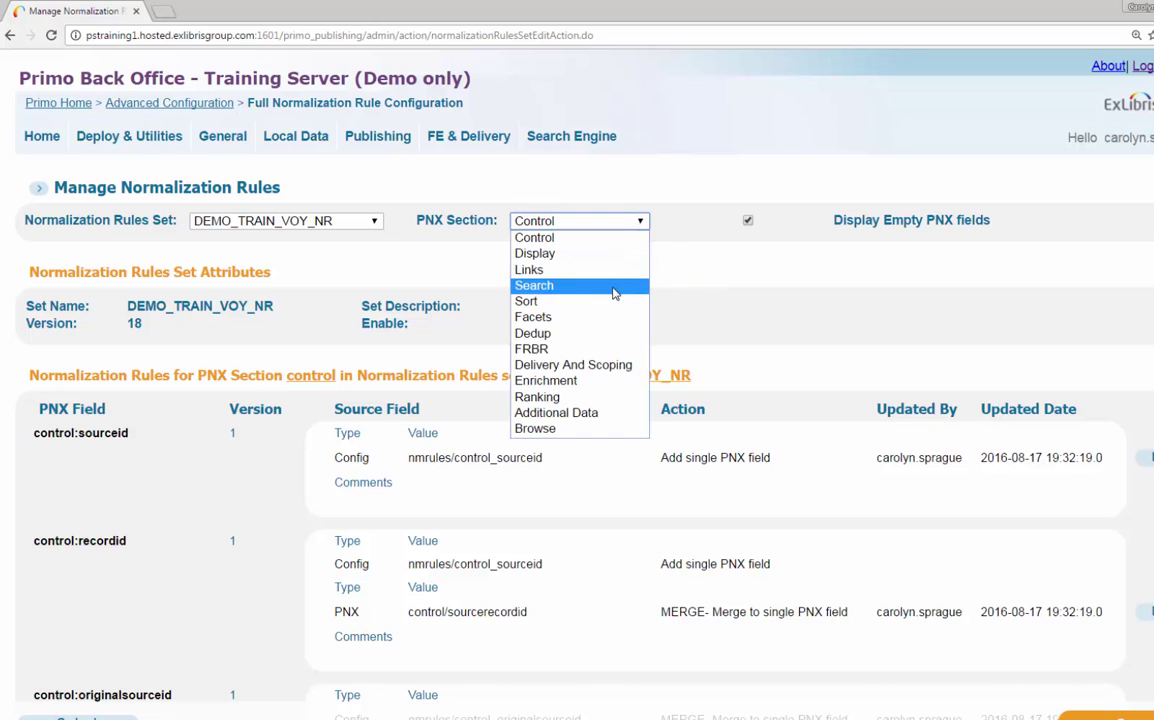
{"action": "left_click", "coordinate": [600, 318]}
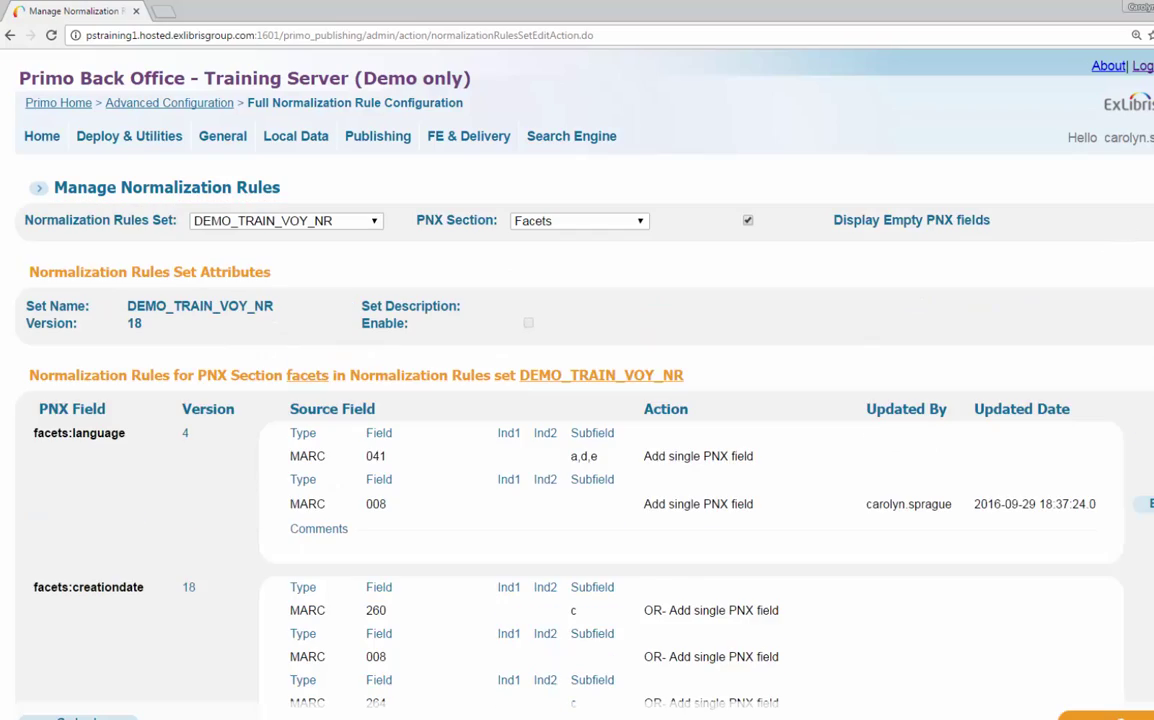
{"action": "left_click_drag", "start_coordinate": [1149, 60], "coordinate": [1150, 373]}
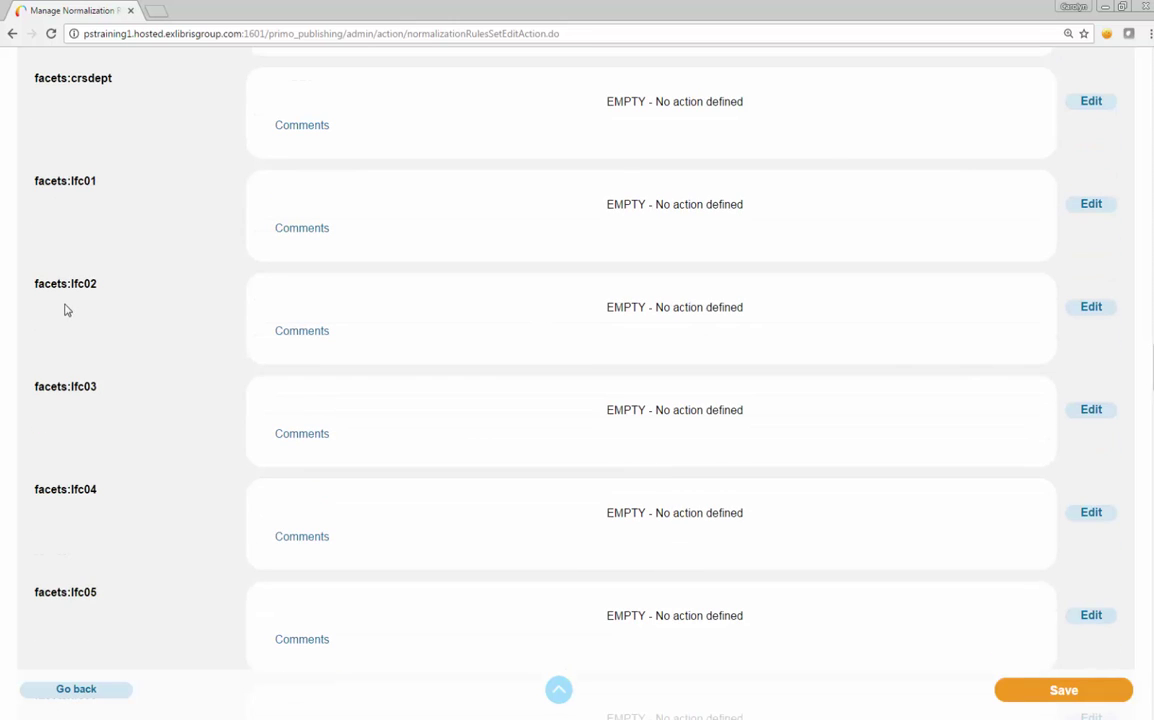
{"action": "left_click_drag", "start_coordinate": [113, 288], "coordinate": [19, 286]}
{"action": "left_click", "coordinate": [1096, 310]}
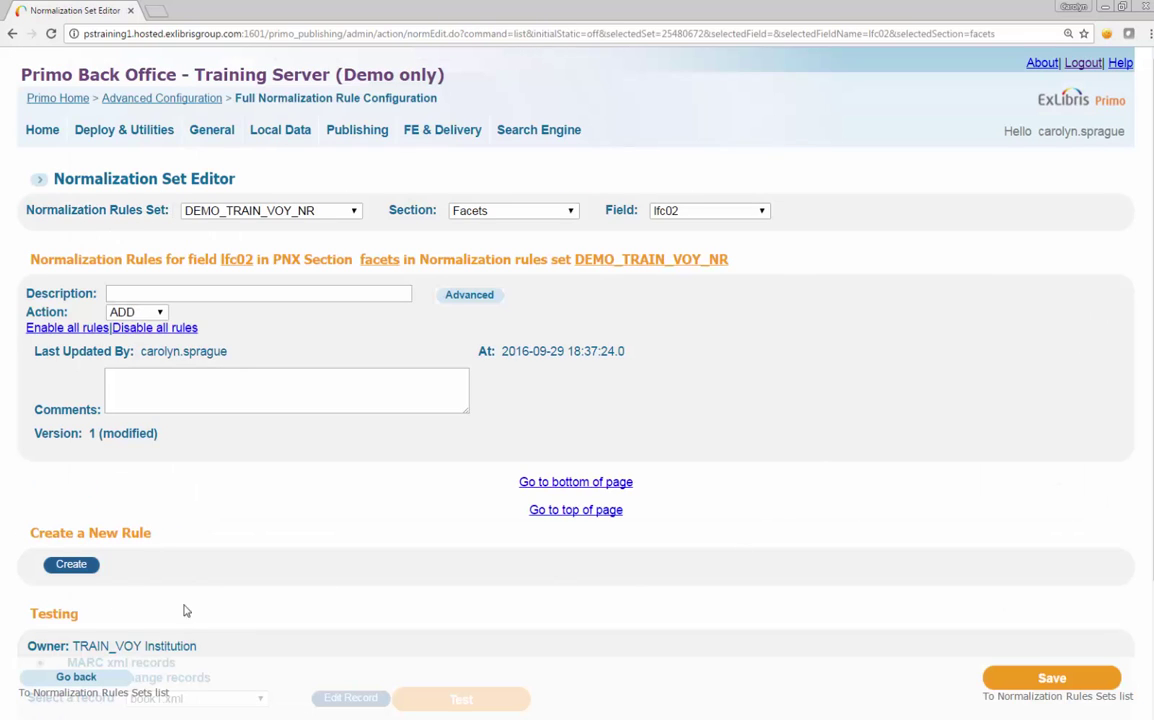
- Create a new lfc02 rule with action OR, sourcing MARC field 538 subfield a
{"action": "left_click", "coordinate": [73, 563]}
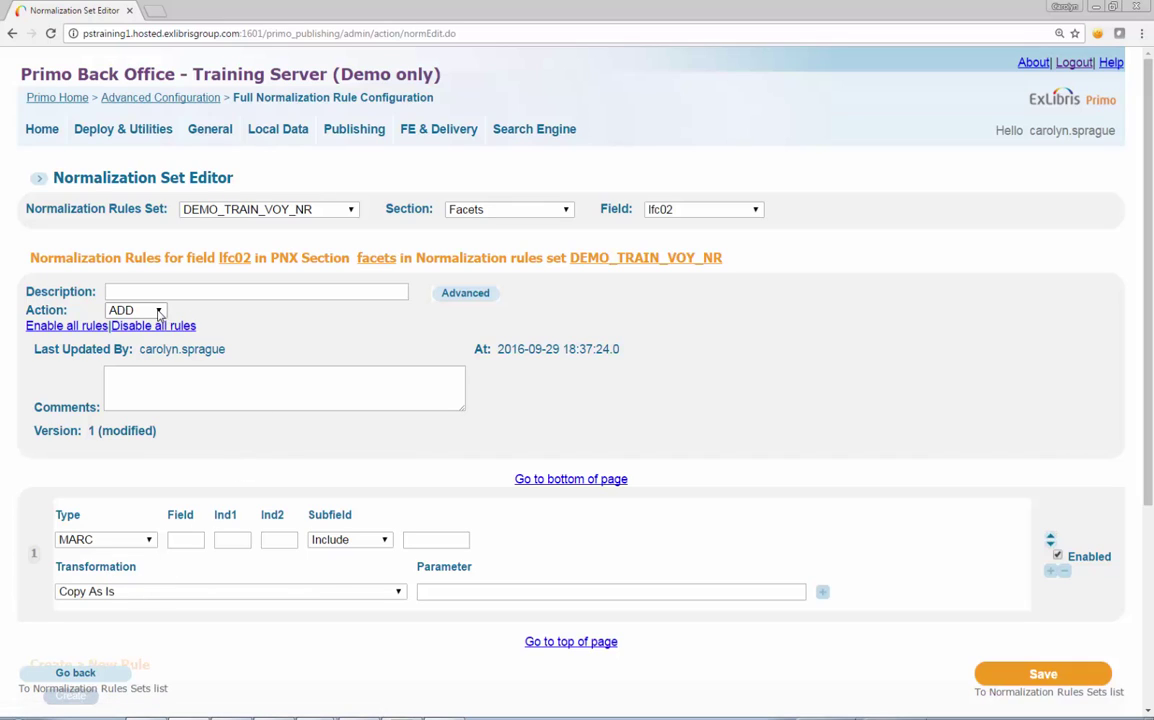
{"action": "left_click", "coordinate": [158, 313]}
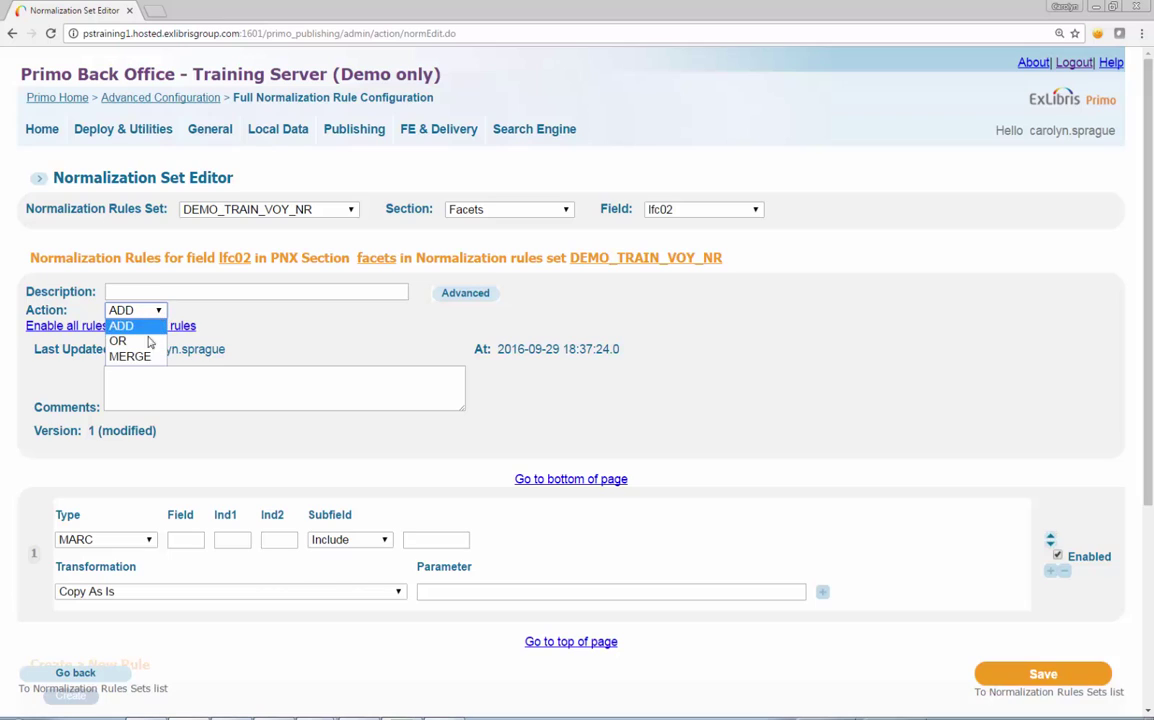
{"action": "left_click", "coordinate": [142, 342]}
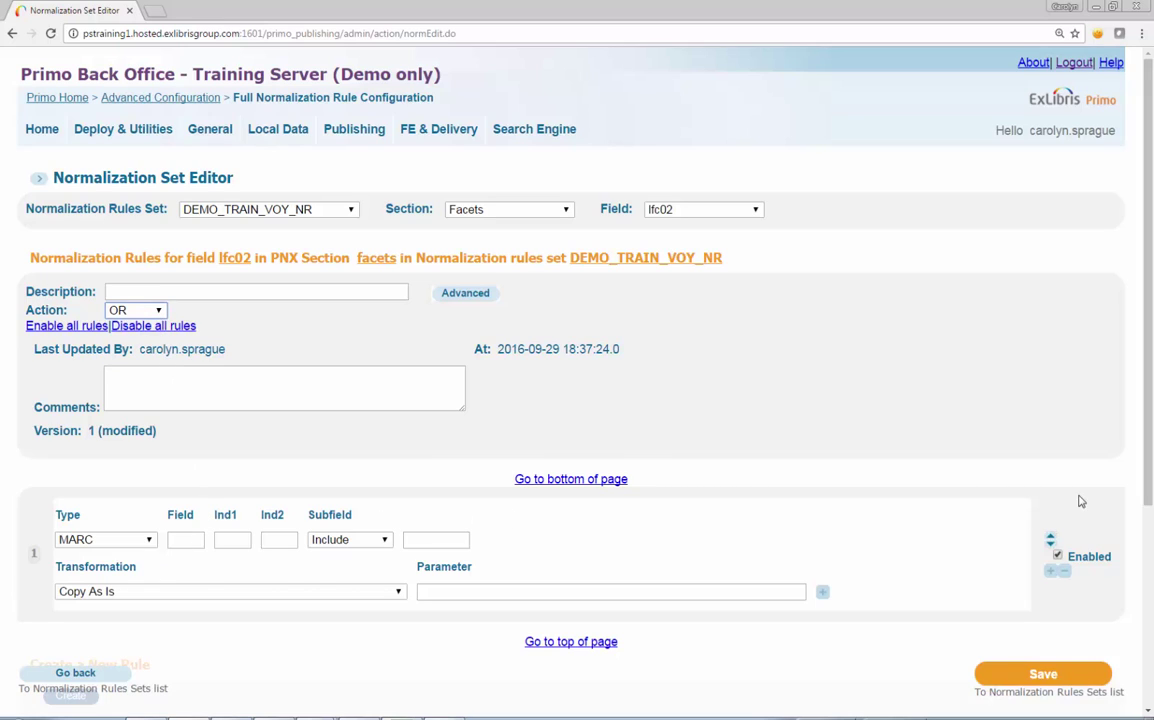
{"action": "left_click", "coordinate": [191, 540]}
{"action": "type", "text": "538"}
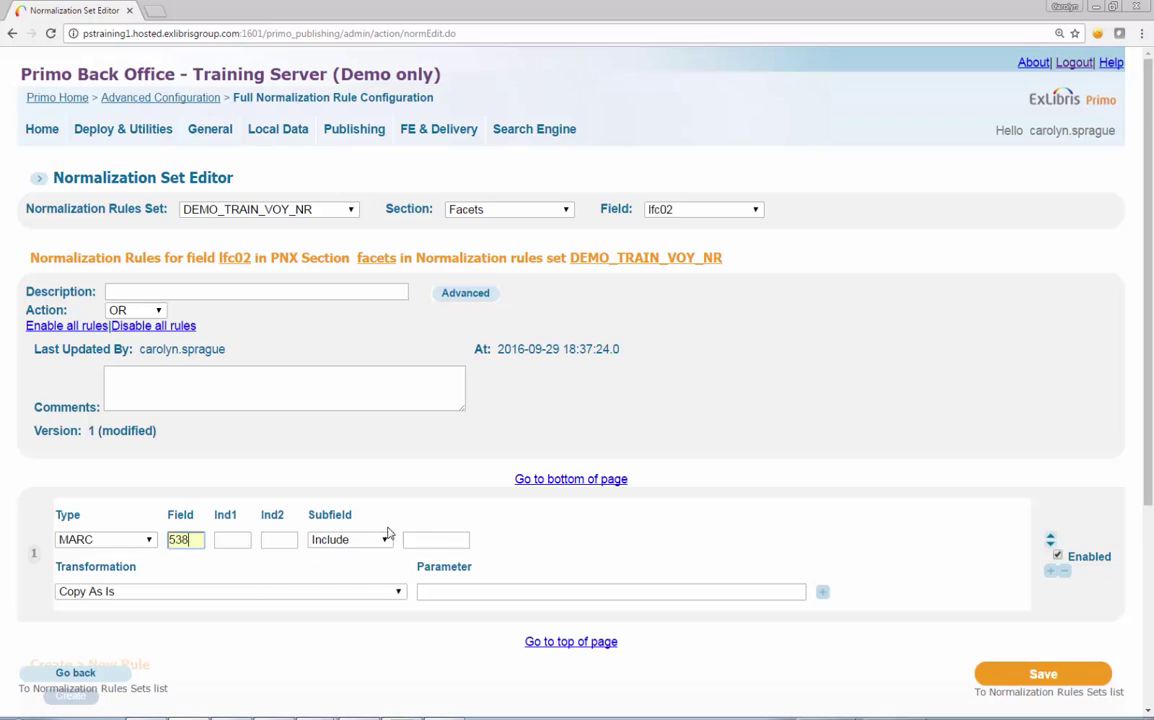
{"action": "left_click", "coordinate": [426, 540]}
{"action": "left_click", "coordinate": [426, 540]}
{"action": "type", "text": "a"}
{"action": "left_click", "coordinate": [551, 545]}
- Add a 'Take all matching strings' transformation with pattern (^DVD|^VHS|^Blu-ray)
{"action": "left_click", "coordinate": [823, 593]}
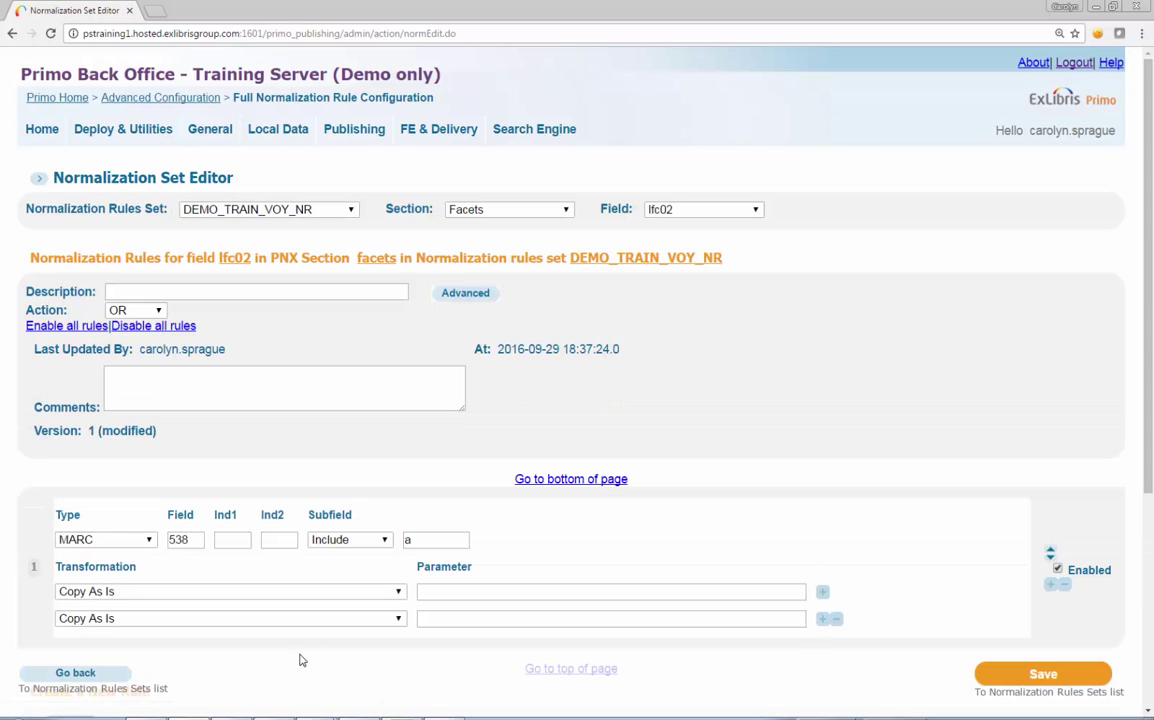
{"action": "left_click", "coordinate": [397, 592]}
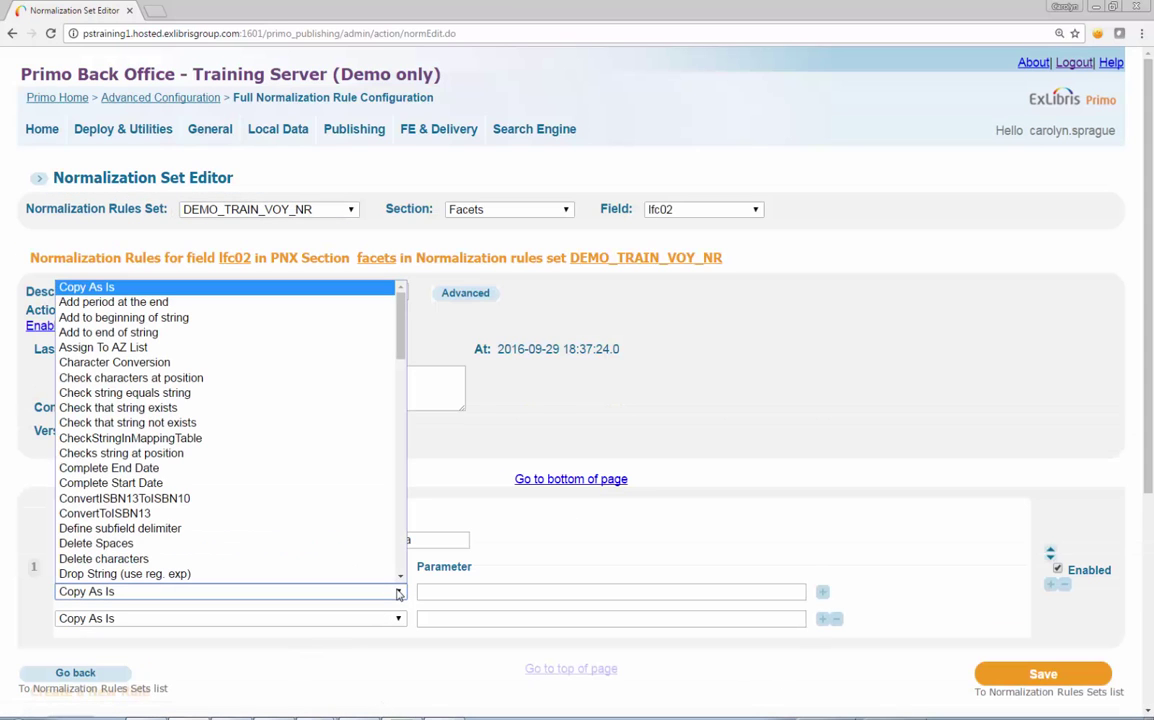
{"action": "key", "text": "t"}
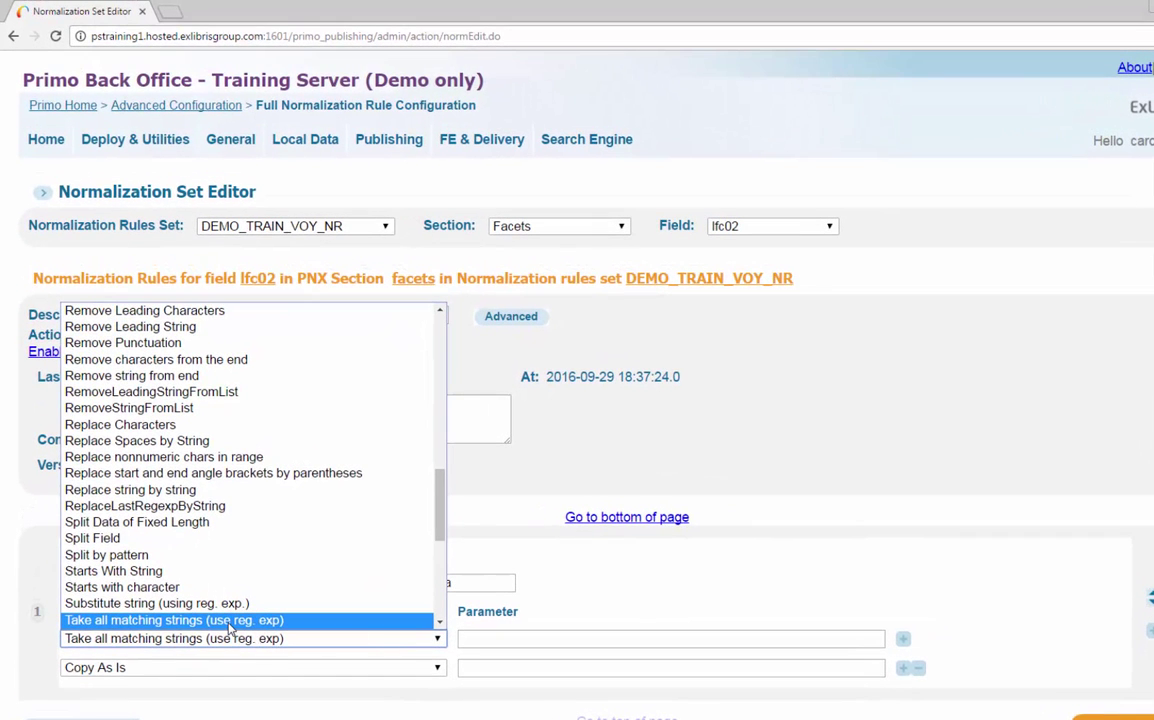
{"action": "left_click", "coordinate": [230, 621]}
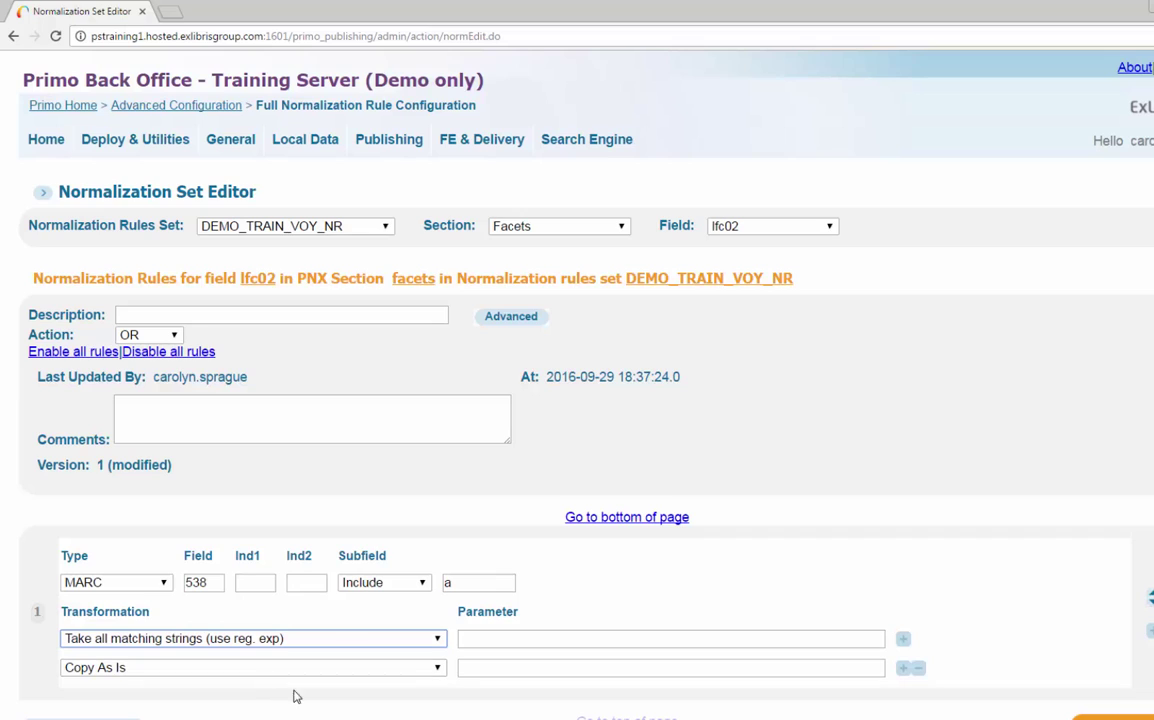
{"action": "left_click", "coordinate": [615, 638]}
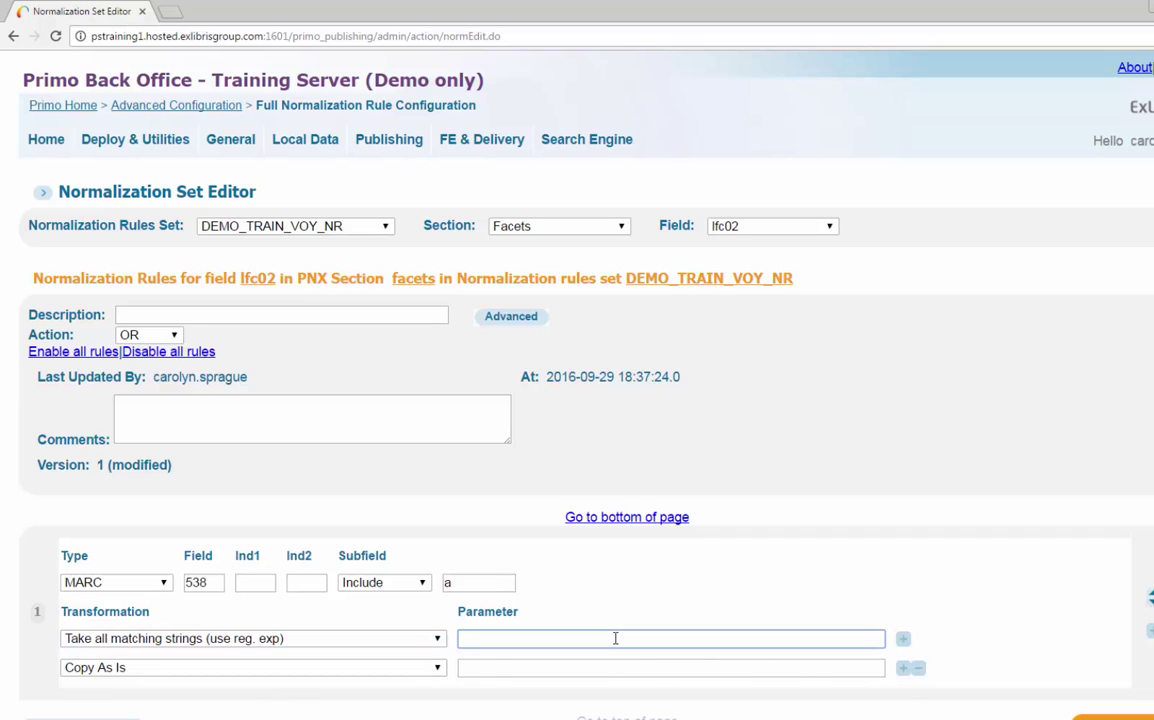
{"action": "type", "text": "(^DVD|^VHS|^Blu-ray"}
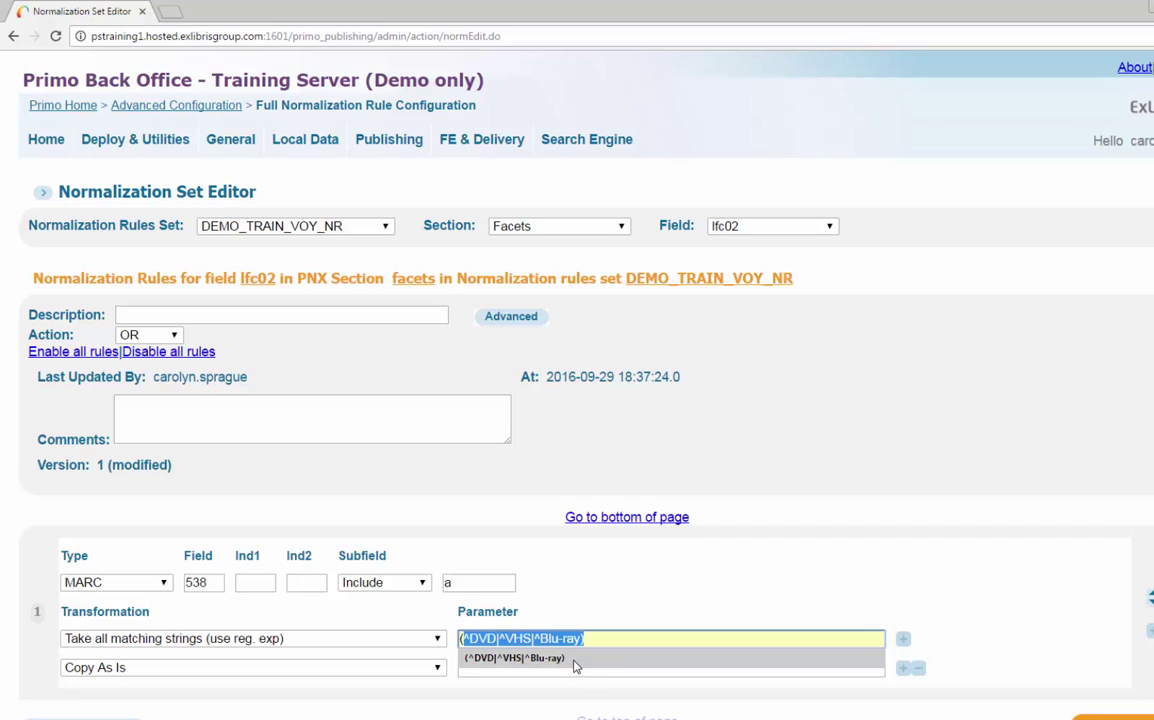
{"action": "left_click", "coordinate": [575, 658]}
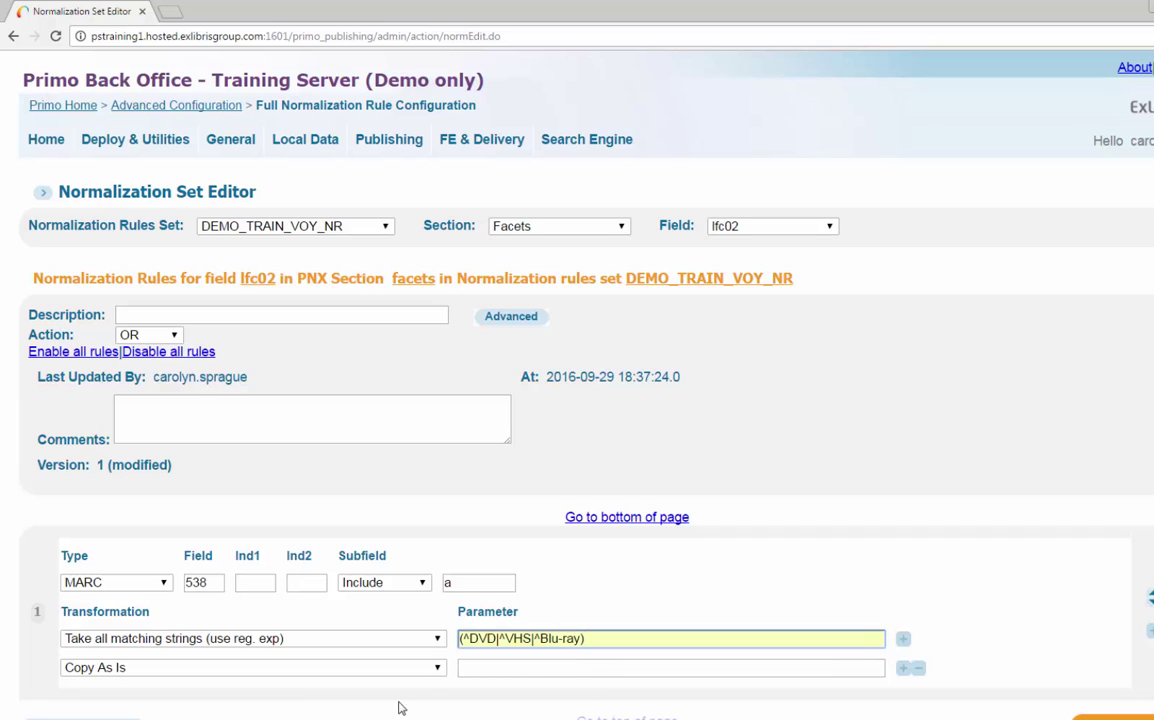
- Add a Lower Case transformation, comment the rule 'Video format', and save it
{"action": "left_click", "coordinate": [437, 668]}
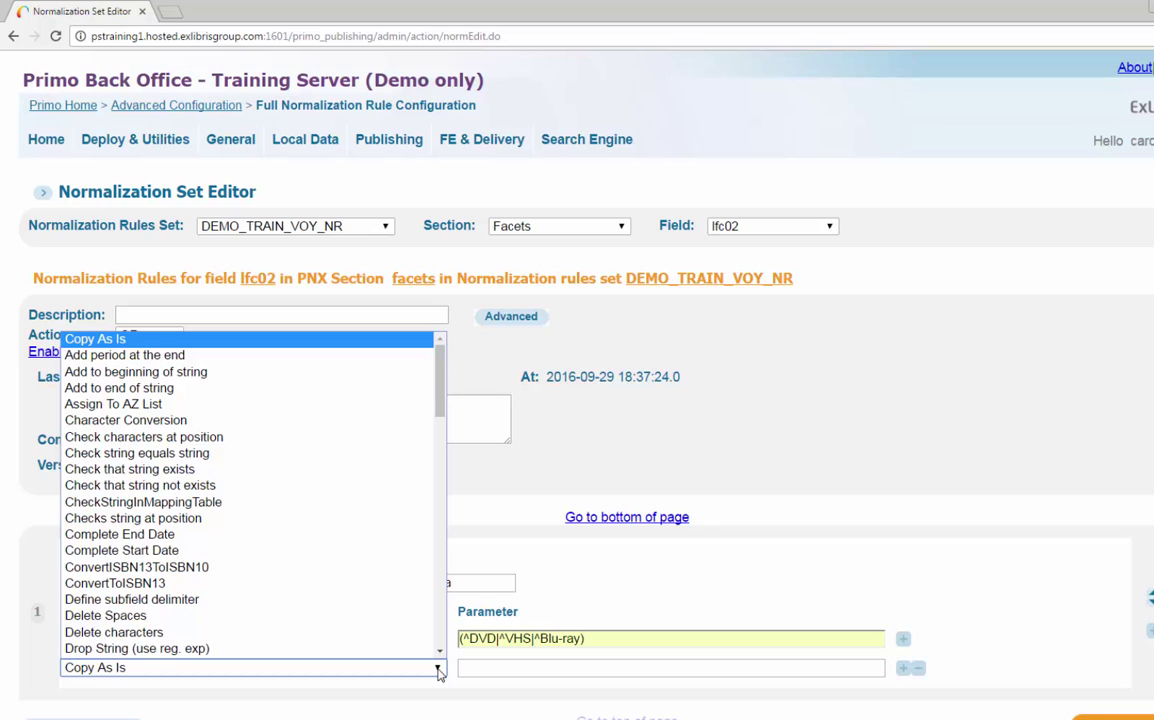
{"action": "key", "text": "l"}
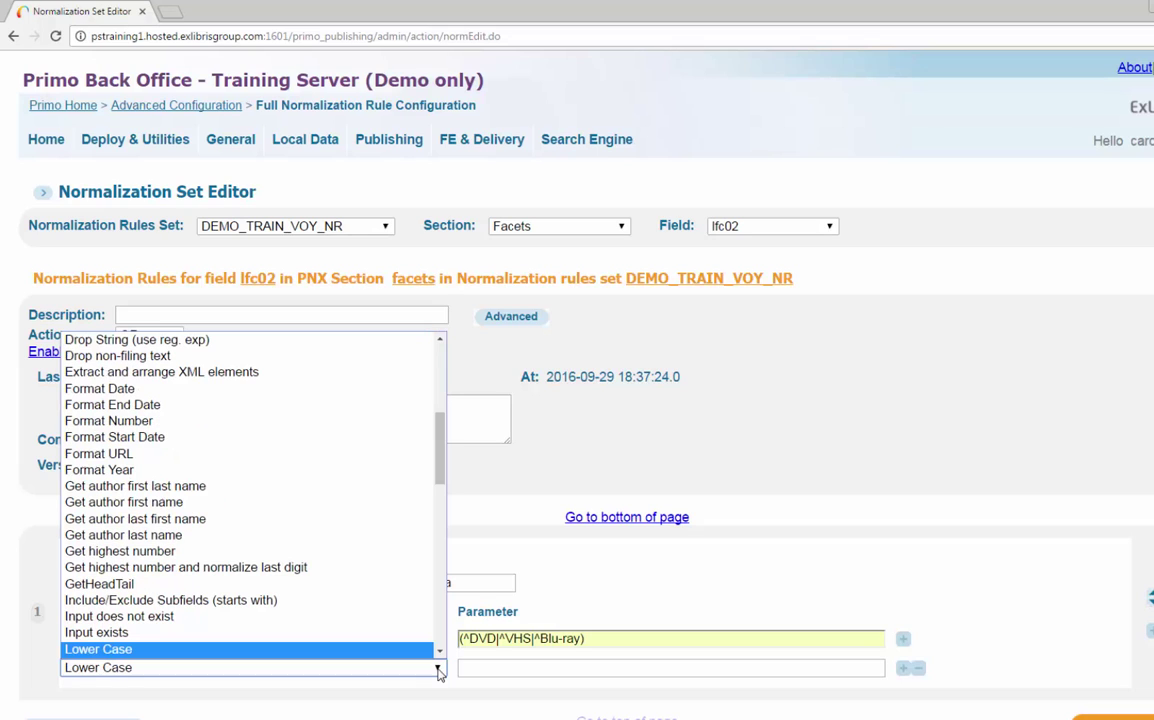
{"action": "left_click", "coordinate": [208, 651]}
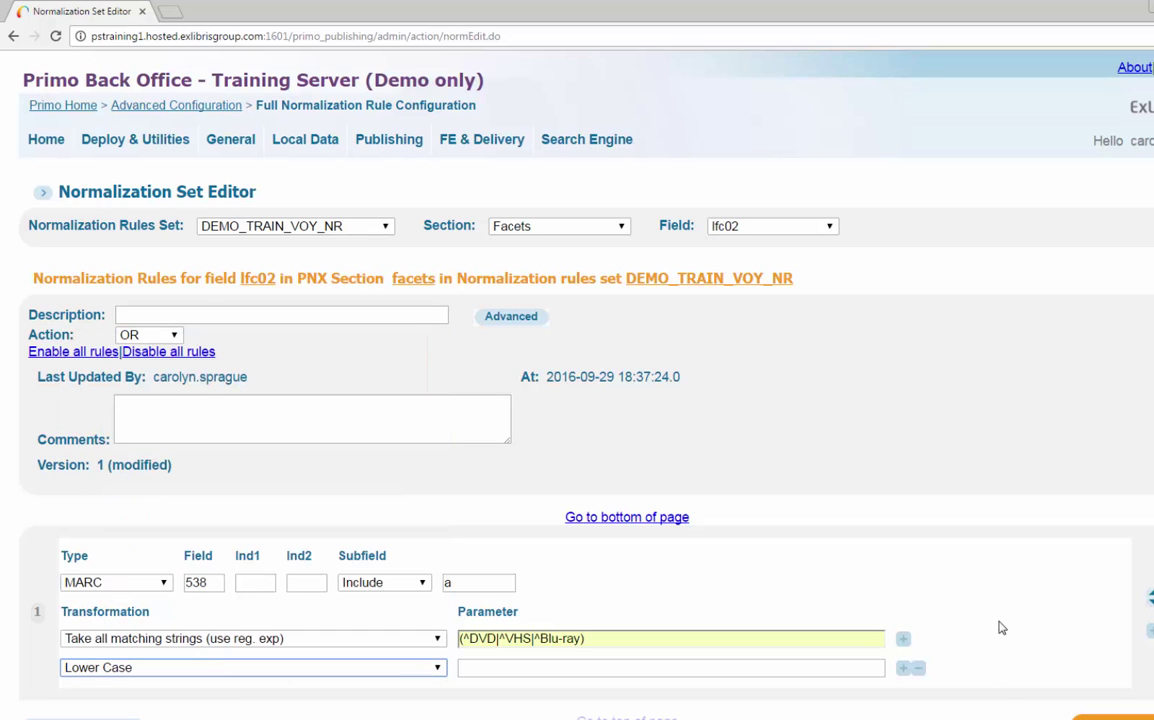
{"action": "left_click", "coordinate": [158, 414]}
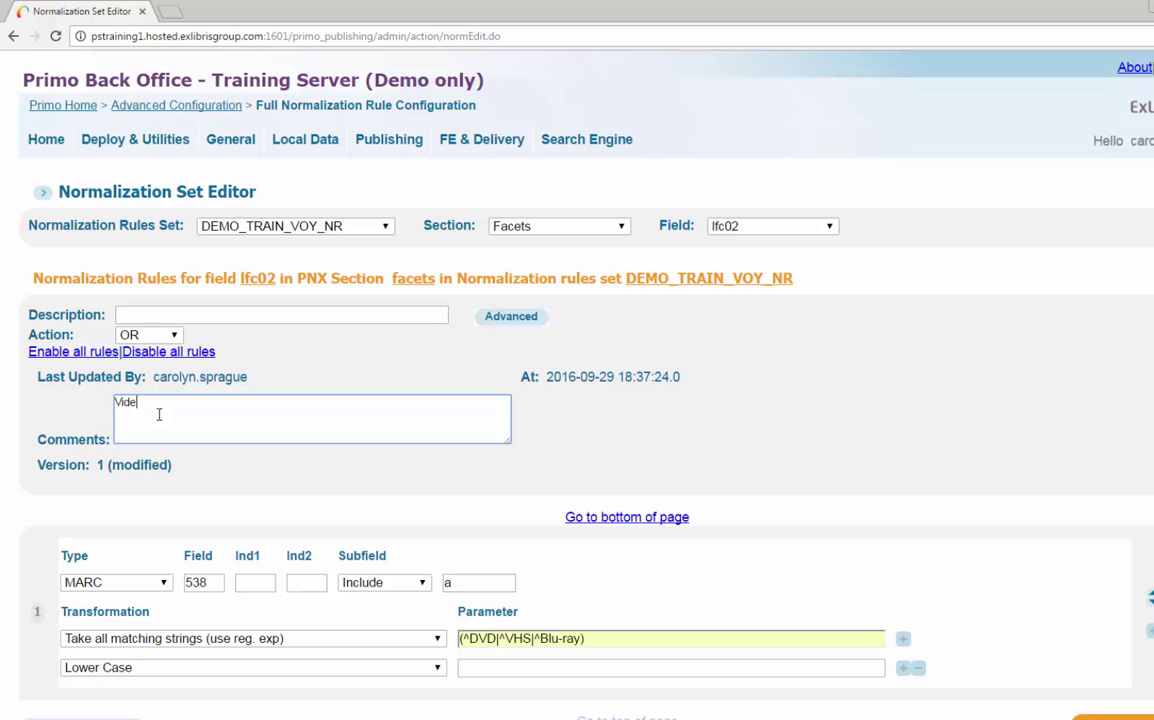
{"action": "type", "text": "Video format"}
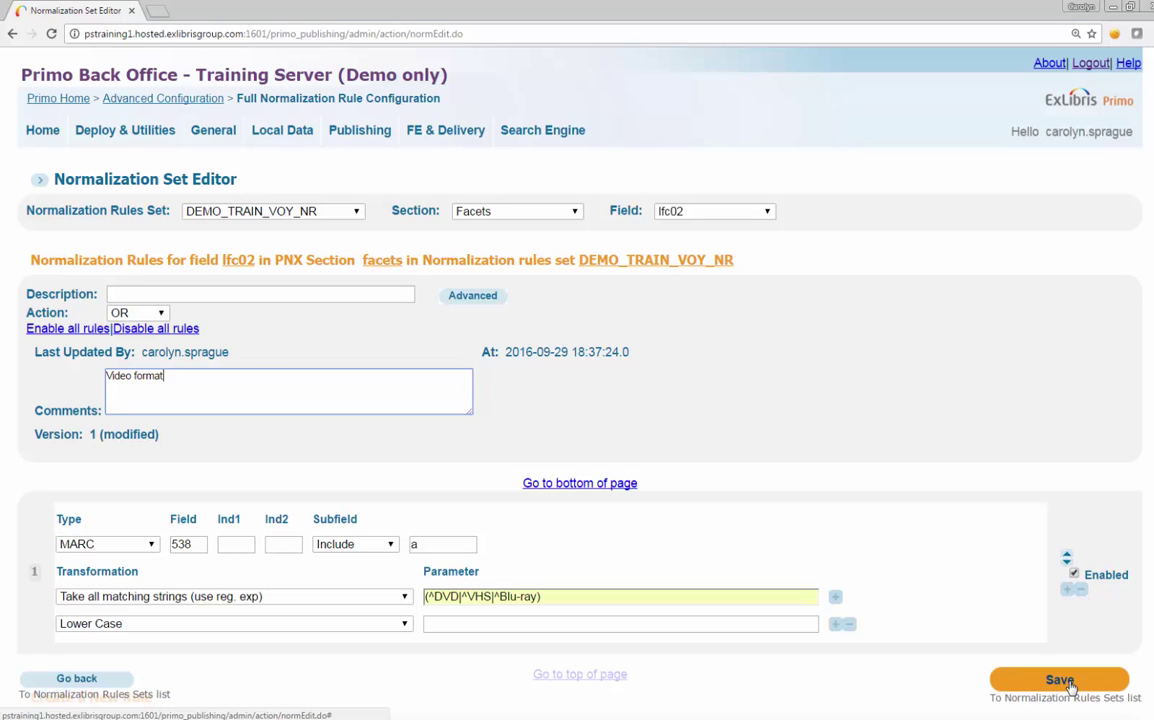
{"action": "left_click", "coordinate": [1068, 683]}
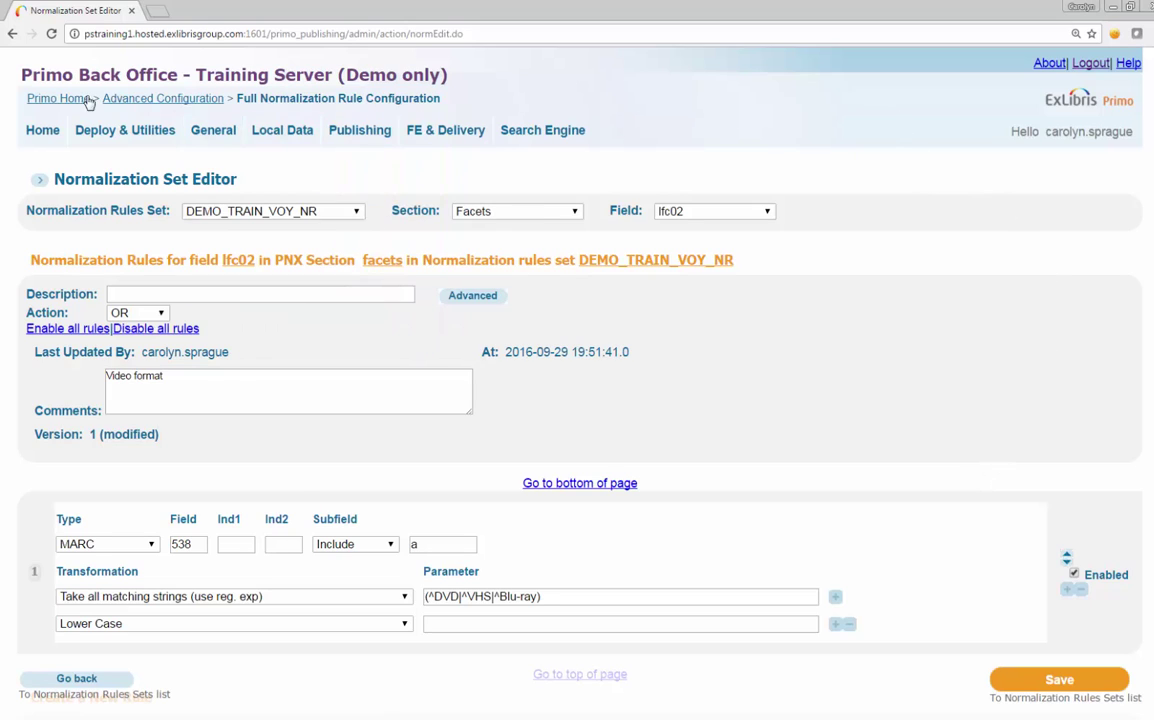
- Deploy the Normalization Rules to the TRAIN_VOY Institution via Deploy All, then return to the home menu
{"action": "left_click", "coordinate": [48, 100]}
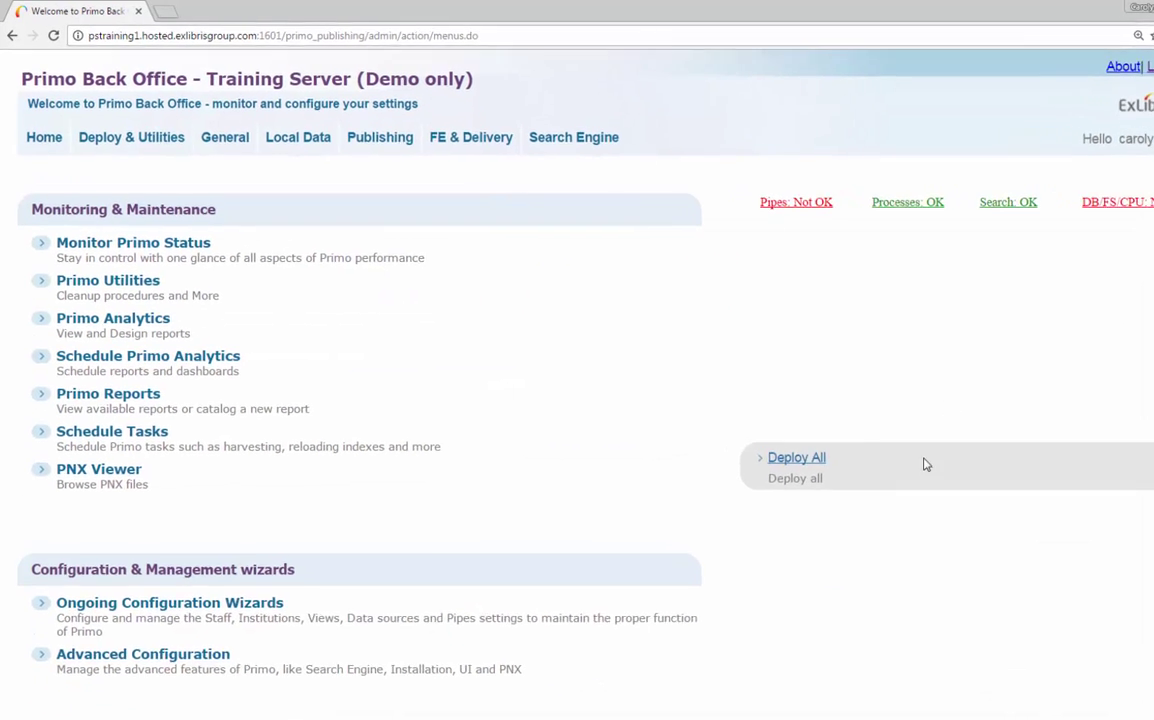
{"action": "left_click", "coordinate": [782, 457]}
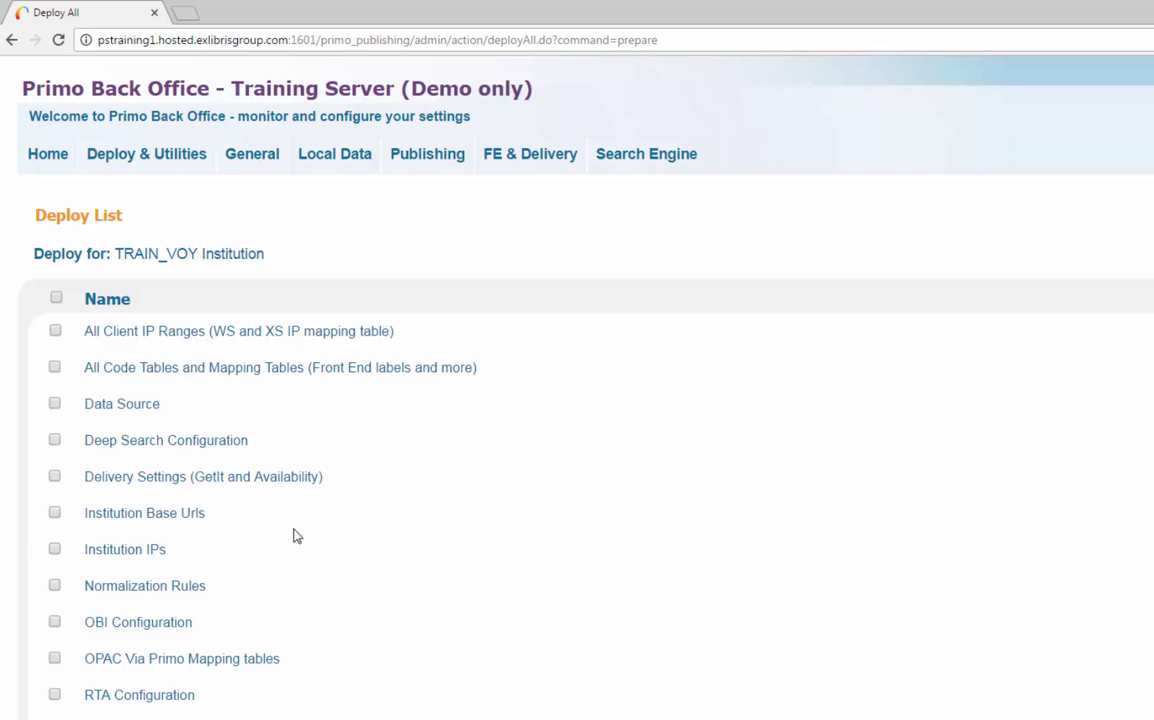
{"action": "left_click", "coordinate": [54, 586]}
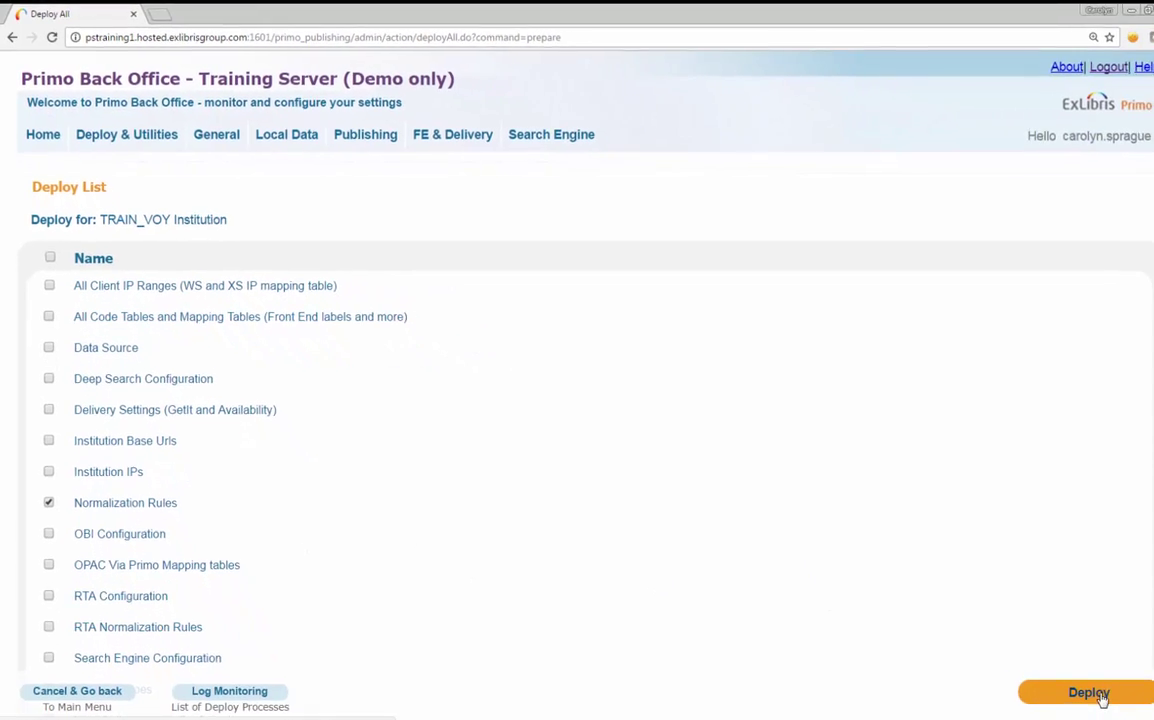
{"action": "left_click", "coordinate": [1057, 684]}
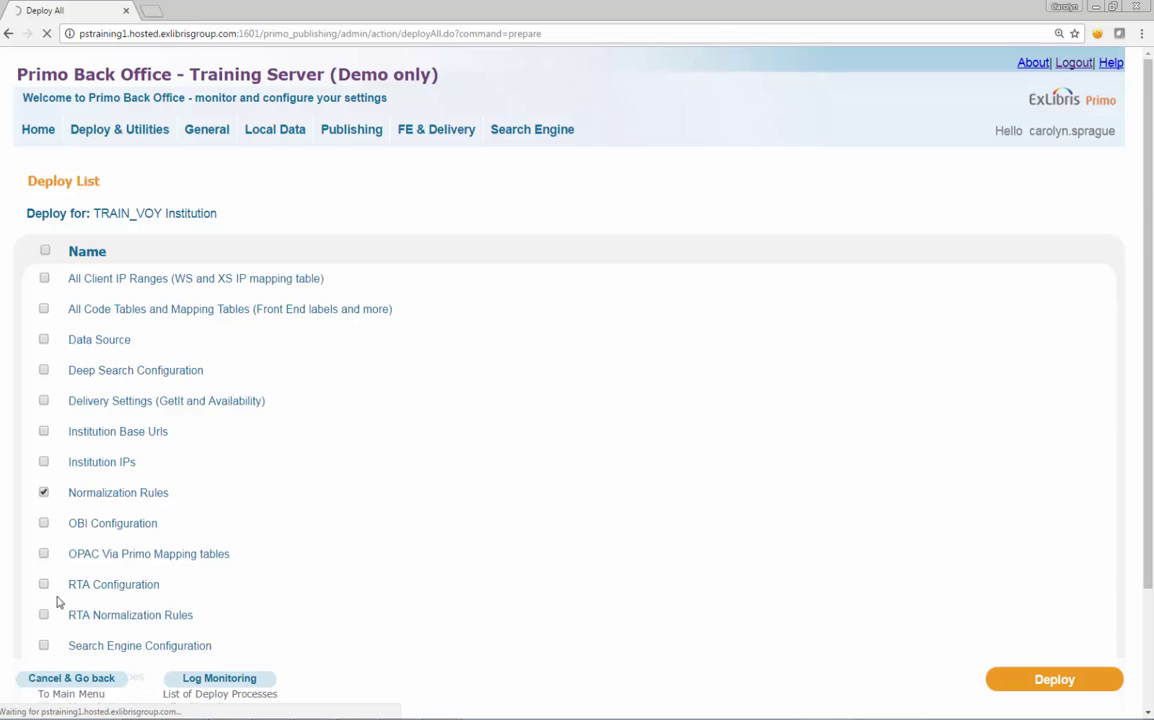
{"action": "left_click", "coordinate": [38, 130]}
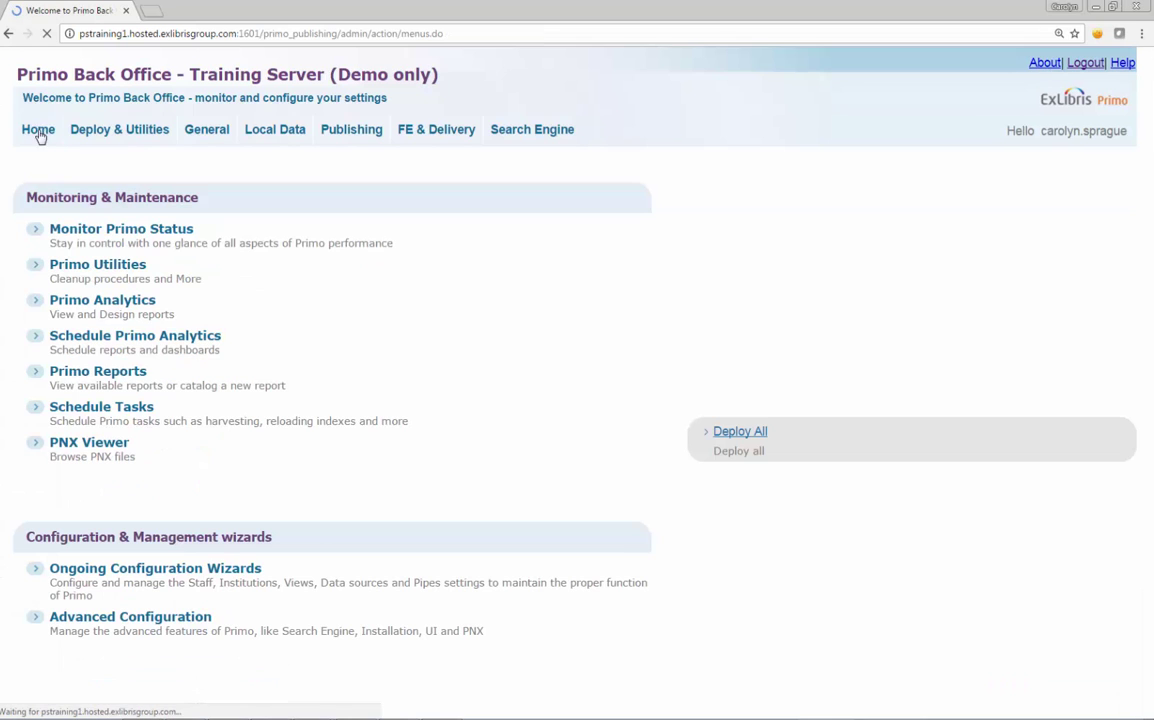
{"action": "left_click", "coordinate": [124, 240]}
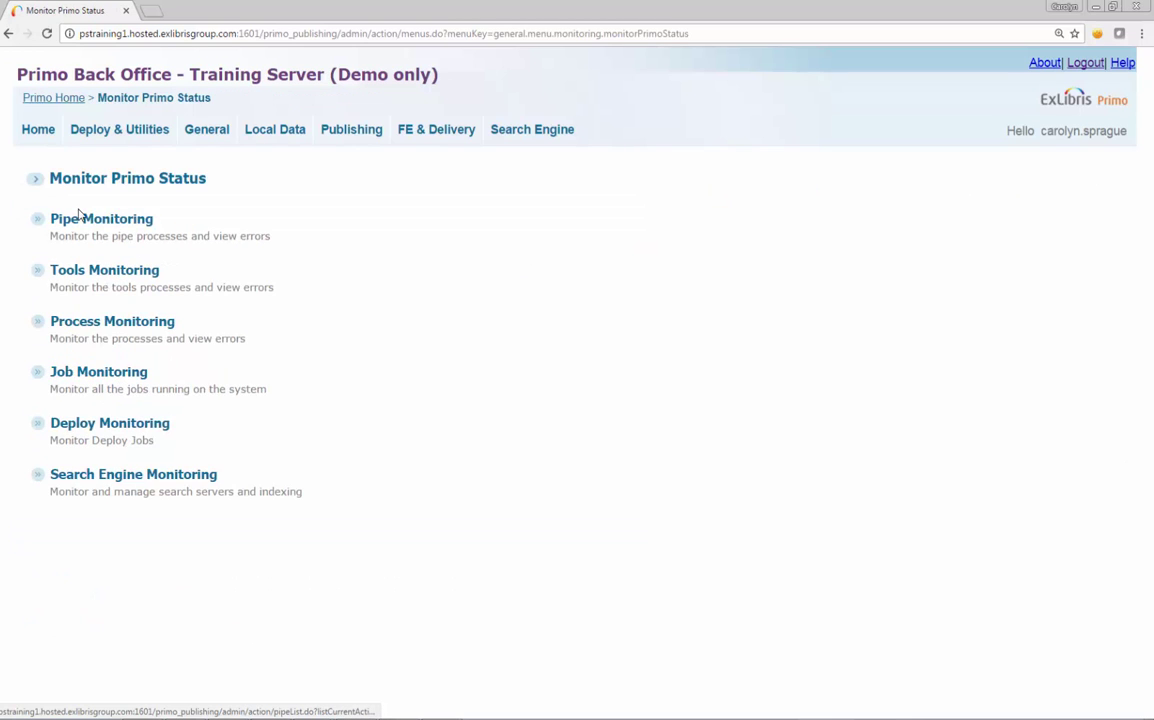
{"action": "left_click", "coordinate": [88, 222]}
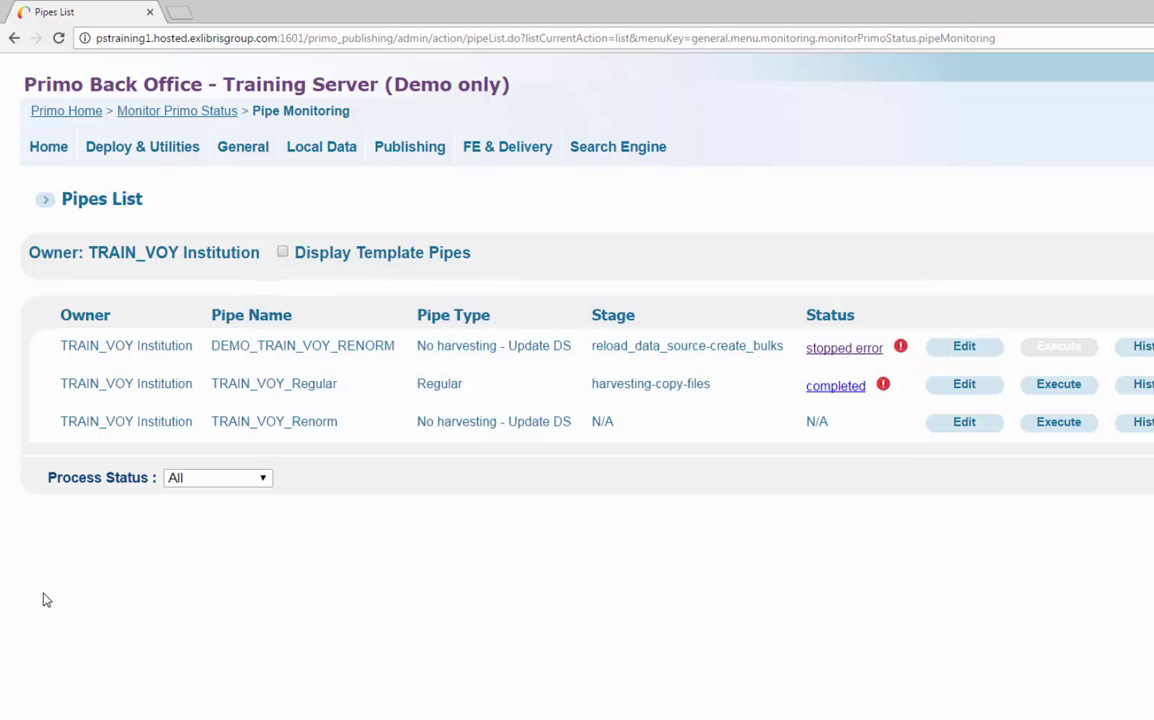
{"action": "left_click", "coordinate": [43, 152]}
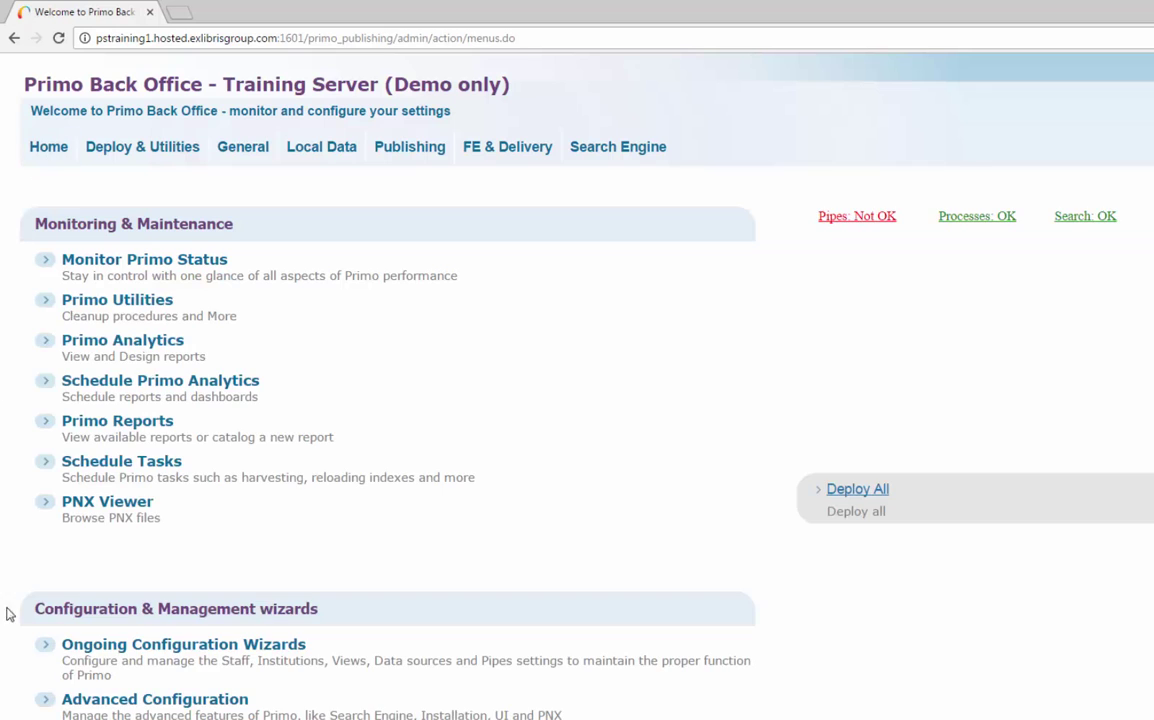
- Edit the TRAIN Voyager view in the Views Wizard, saving its attributes and passing Search Scopes to Tabs Configuration
{"action": "left_click", "coordinate": [155, 650]}
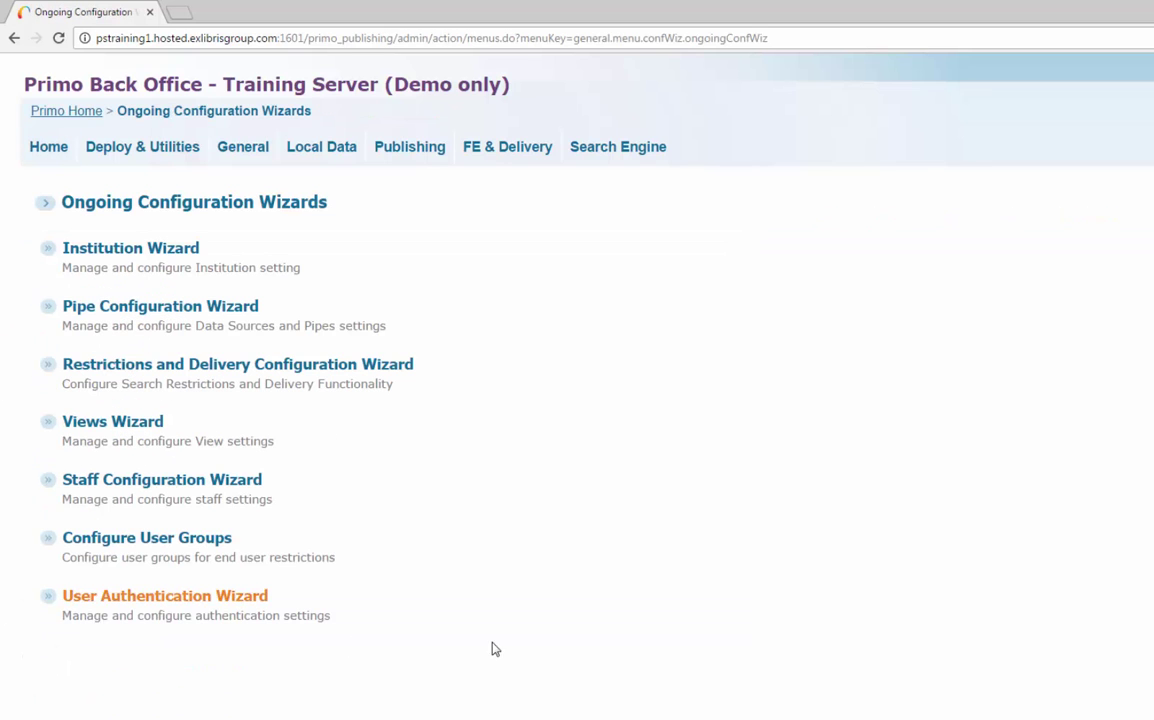
{"action": "left_click", "coordinate": [123, 423]}
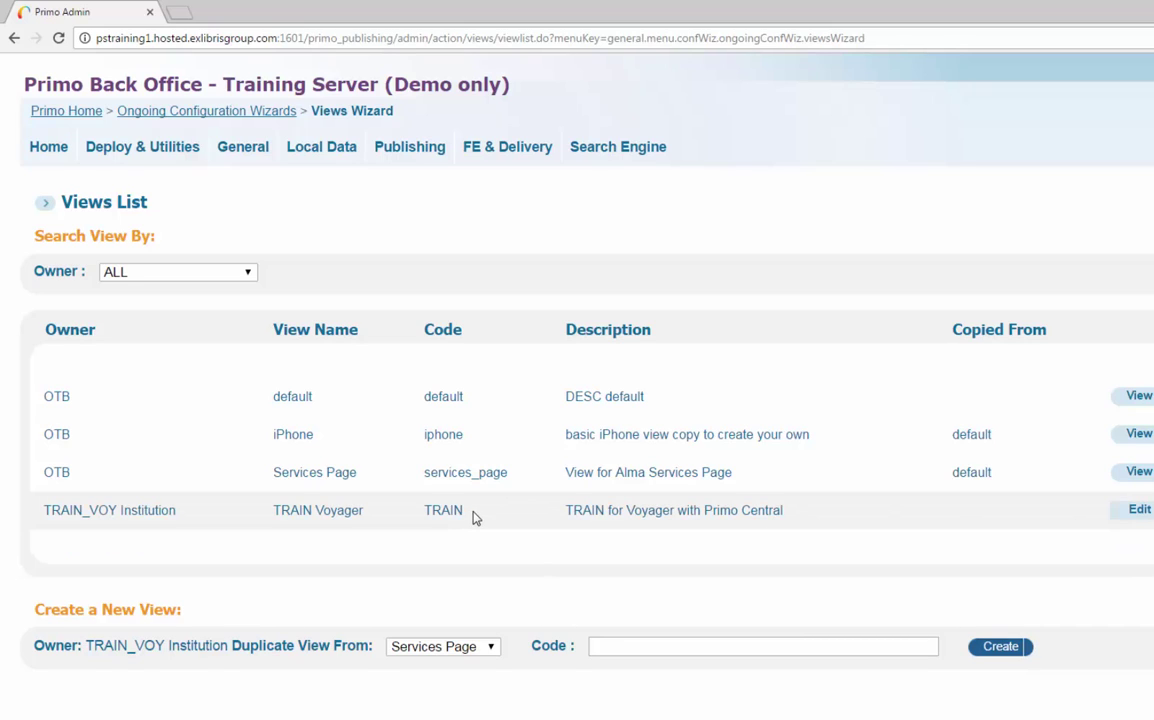
{"action": "double_click", "coordinate": [450, 510]}
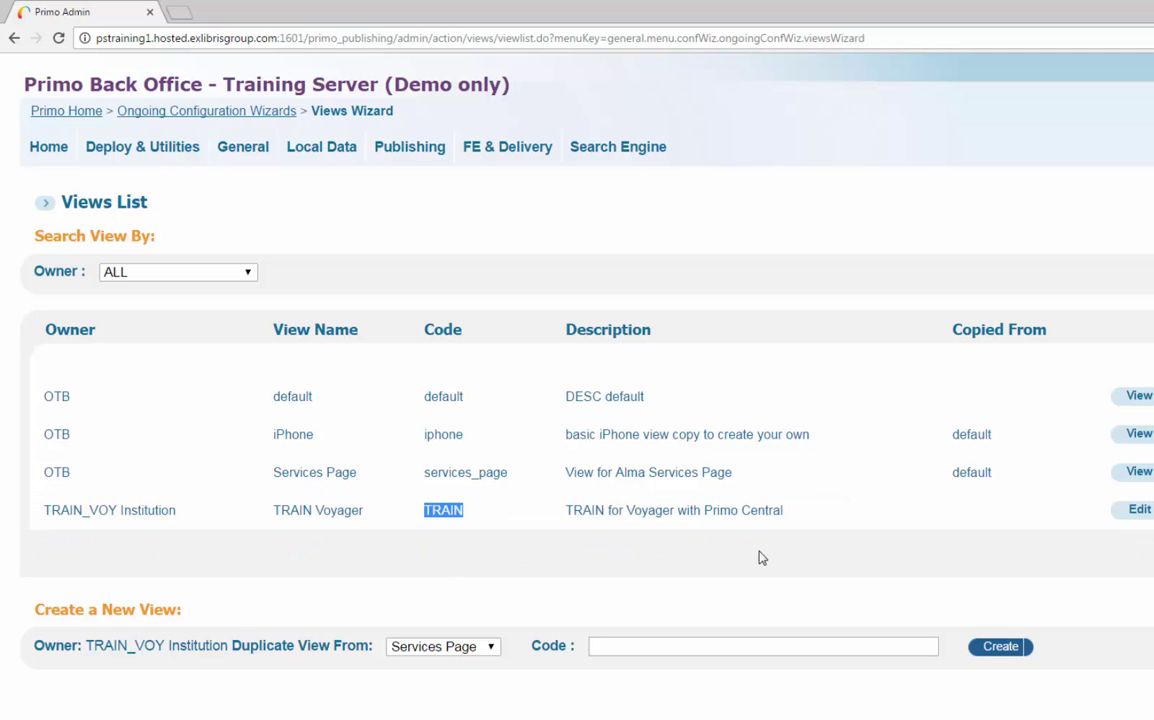
{"action": "left_click", "coordinate": [1048, 571]}
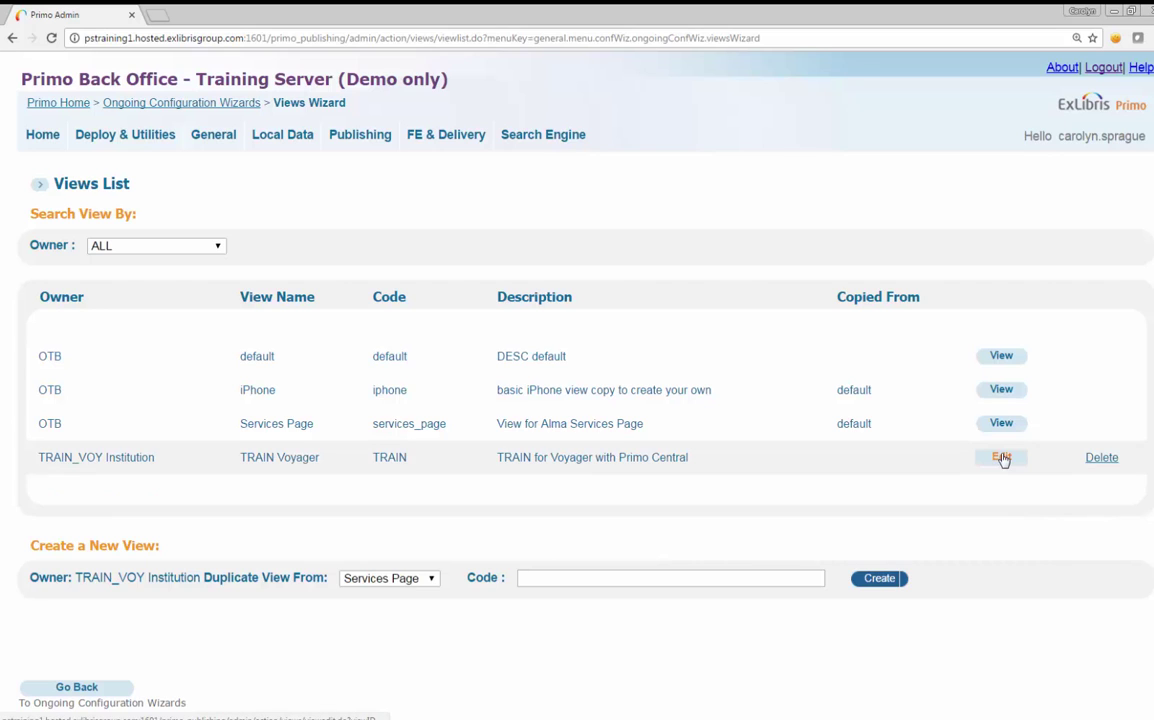
{"action": "left_click", "coordinate": [1002, 459]}
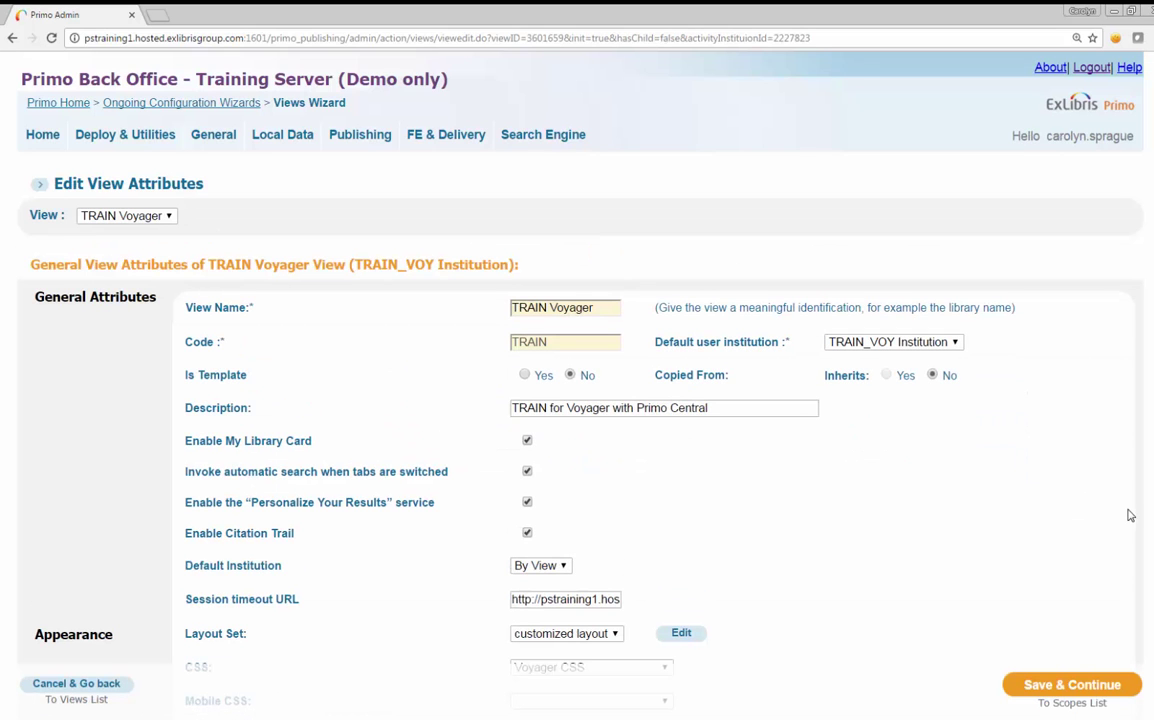
{"action": "left_click", "coordinate": [1080, 688]}
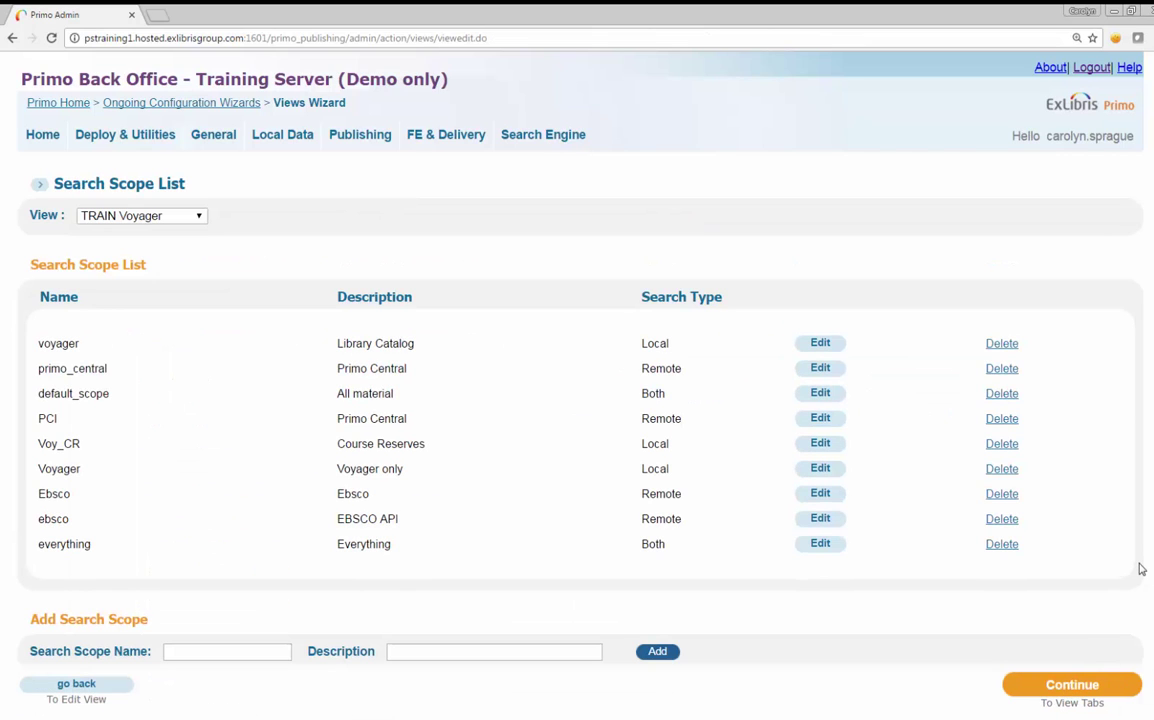
{"action": "left_click", "coordinate": [1083, 687]}
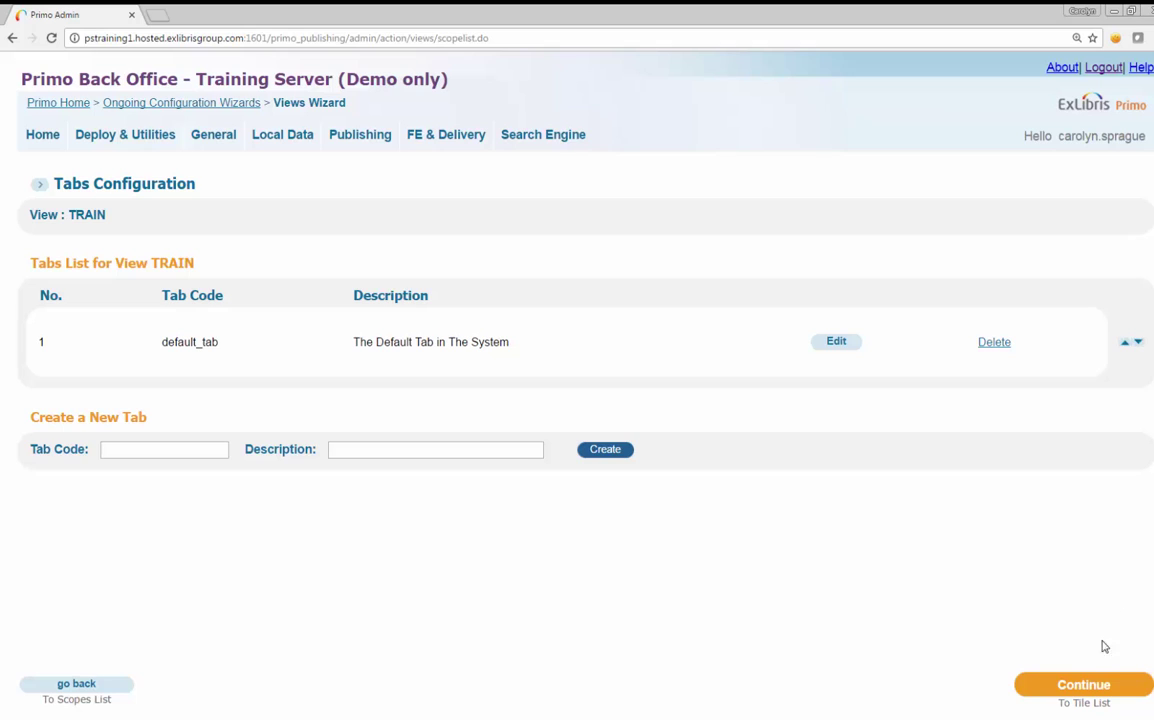
- On the Brief Display tiles, edit the Refine My Results (Facets) tile and view its facets list
{"action": "left_click", "coordinate": [1094, 687]}
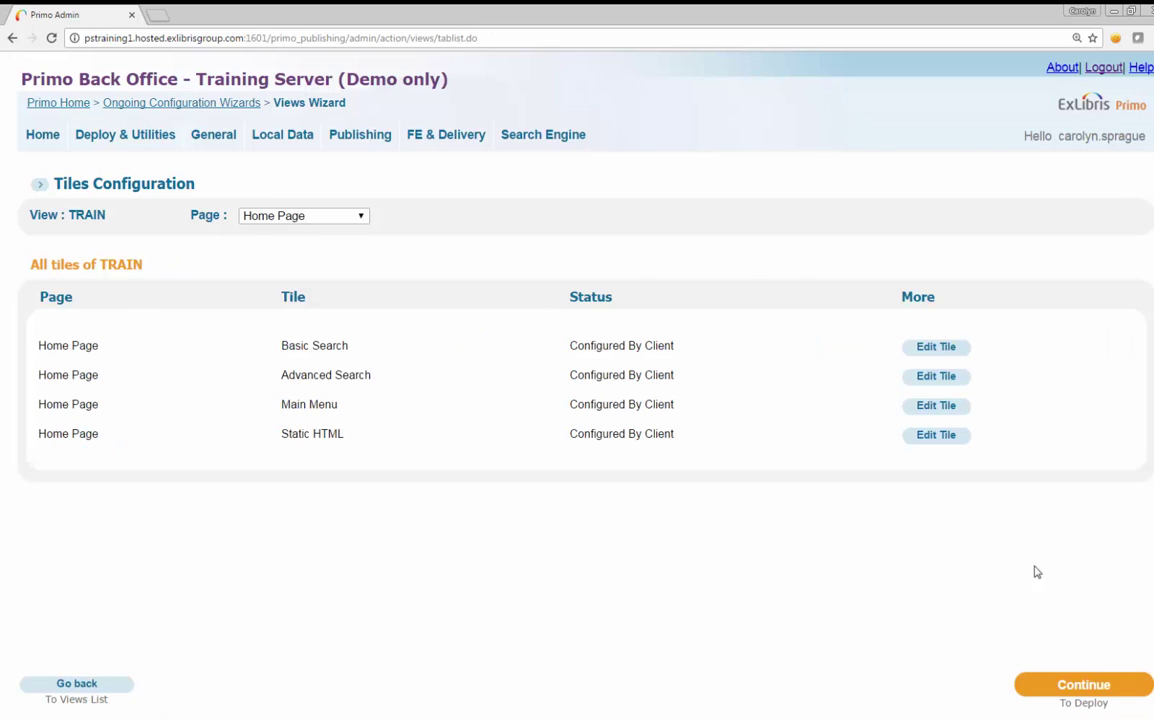
{"action": "left_click", "coordinate": [362, 217]}
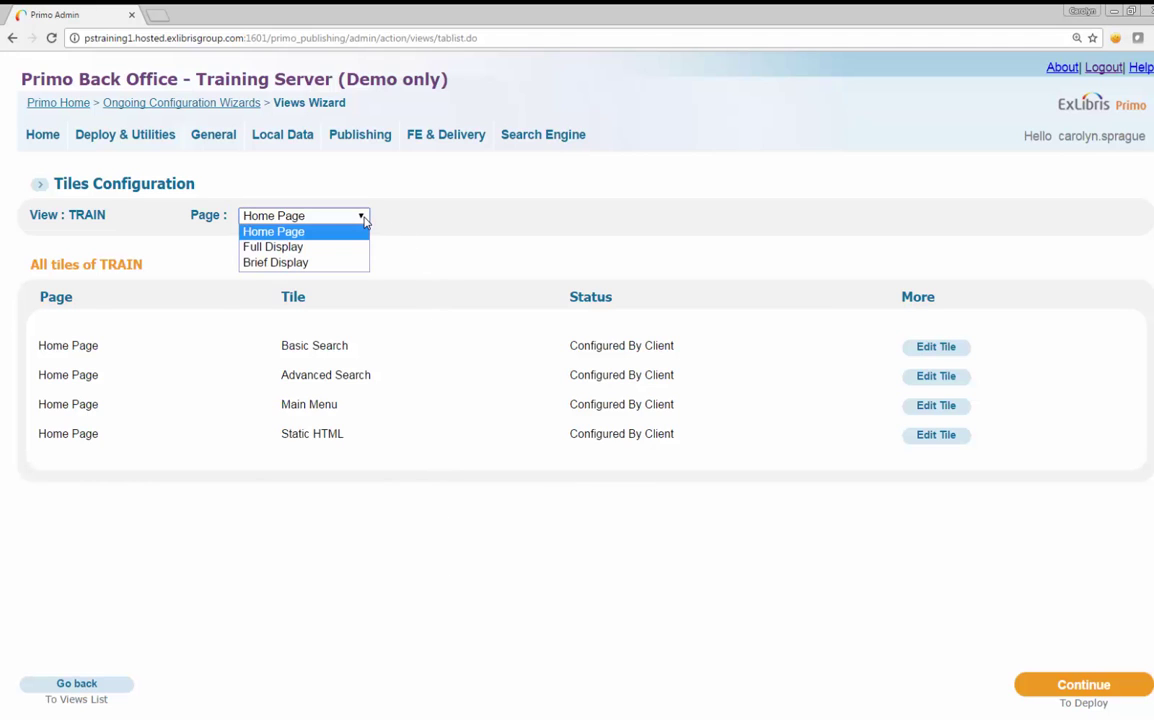
{"action": "left_click", "coordinate": [328, 264]}
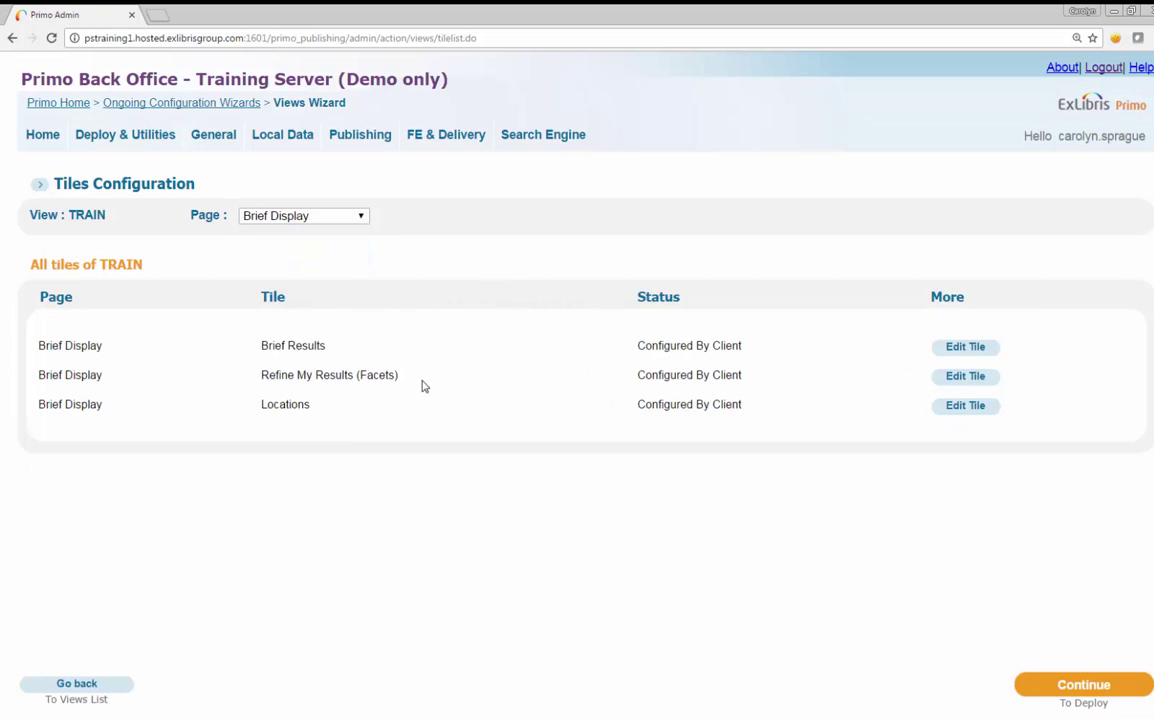
{"action": "left_click_drag", "start_coordinate": [400, 376], "coordinate": [240, 374]}
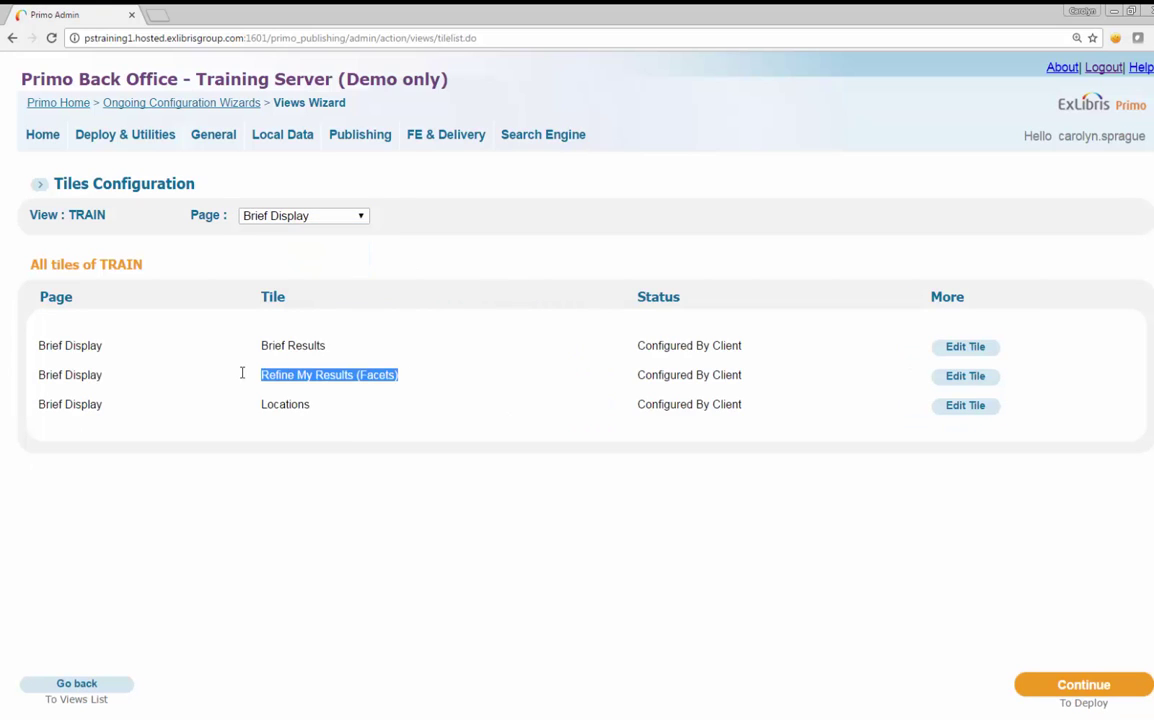
{"action": "left_click", "coordinate": [975, 377]}
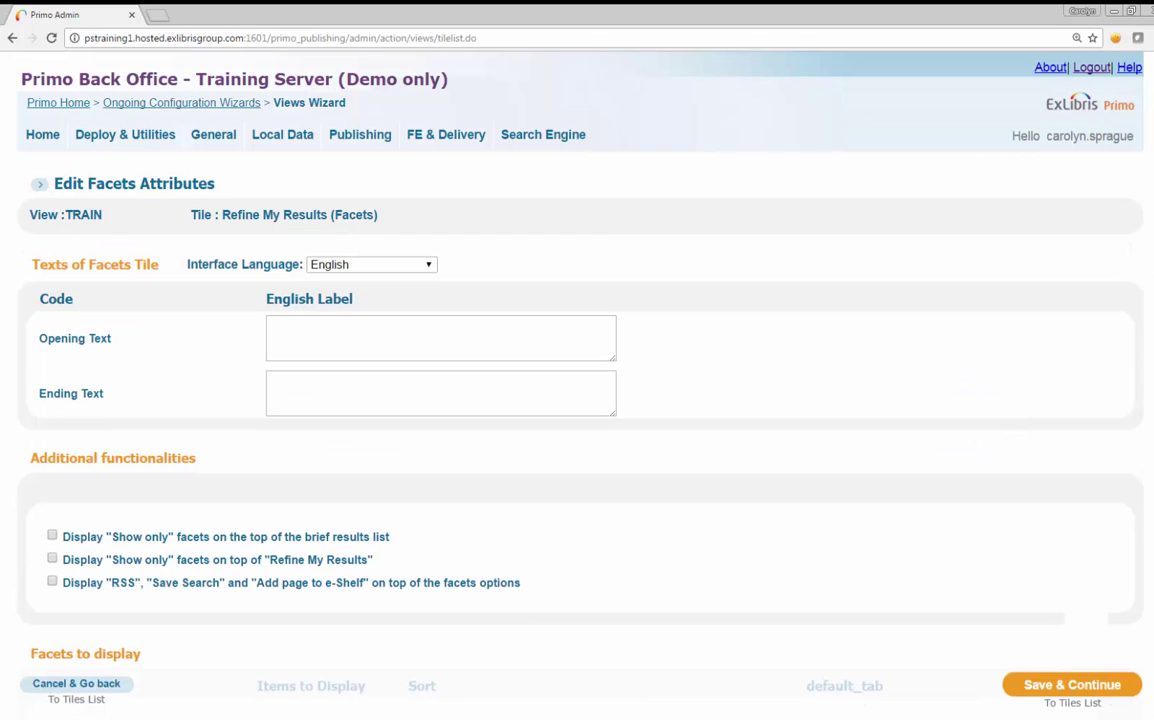
{"action": "scroll", "coordinate": [577, 400], "scroll_direction": "down", "scroll_amount": 4}
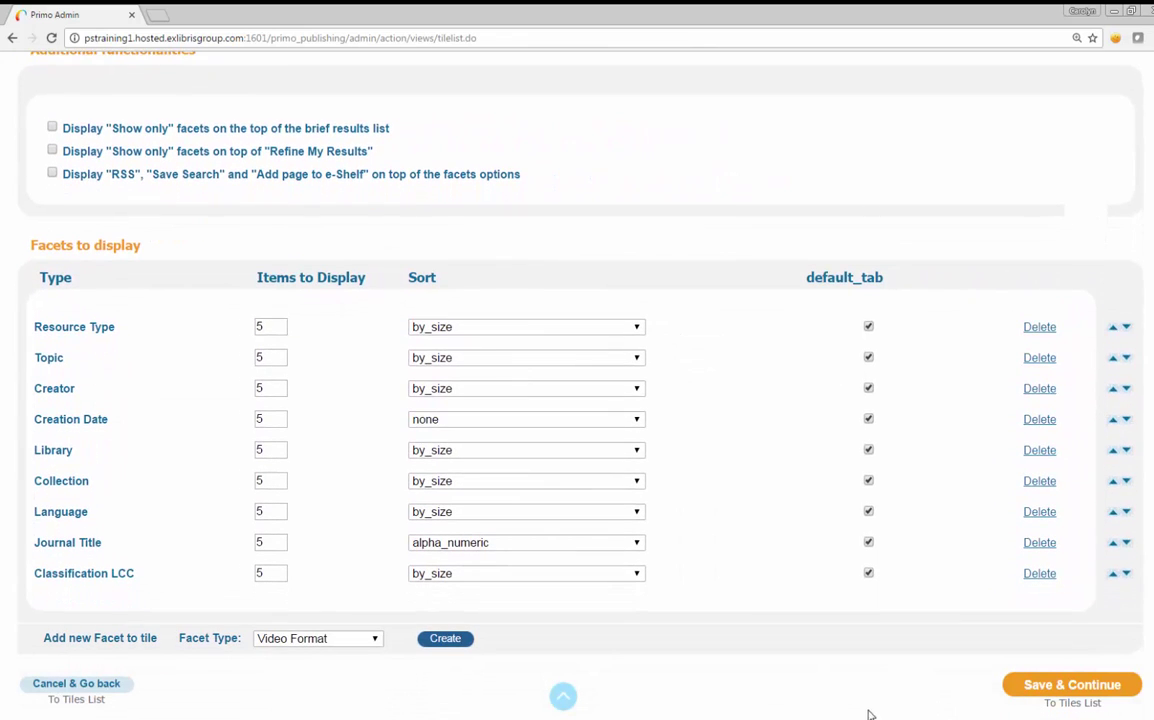
- Add Video Format as a new facet to the Refine My Results tile
{"action": "left_click", "coordinate": [393, 654]}
{"action": "left_click", "coordinate": [393, 654]}
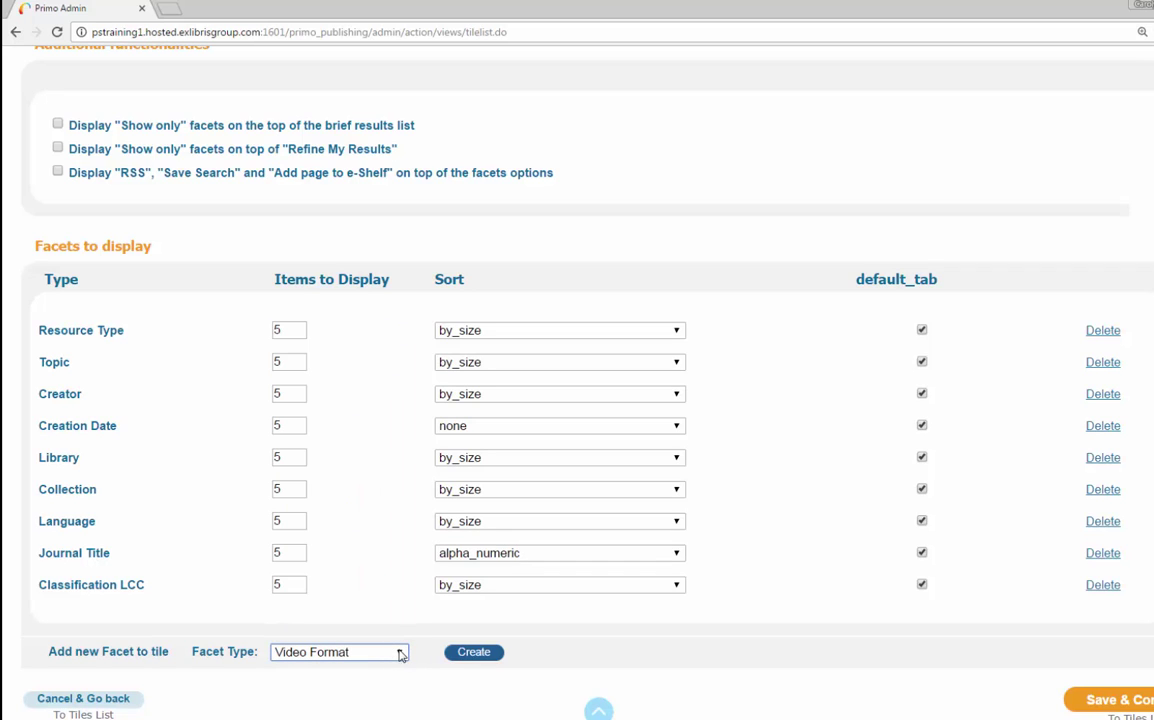
{"action": "left_click", "coordinate": [474, 652]}
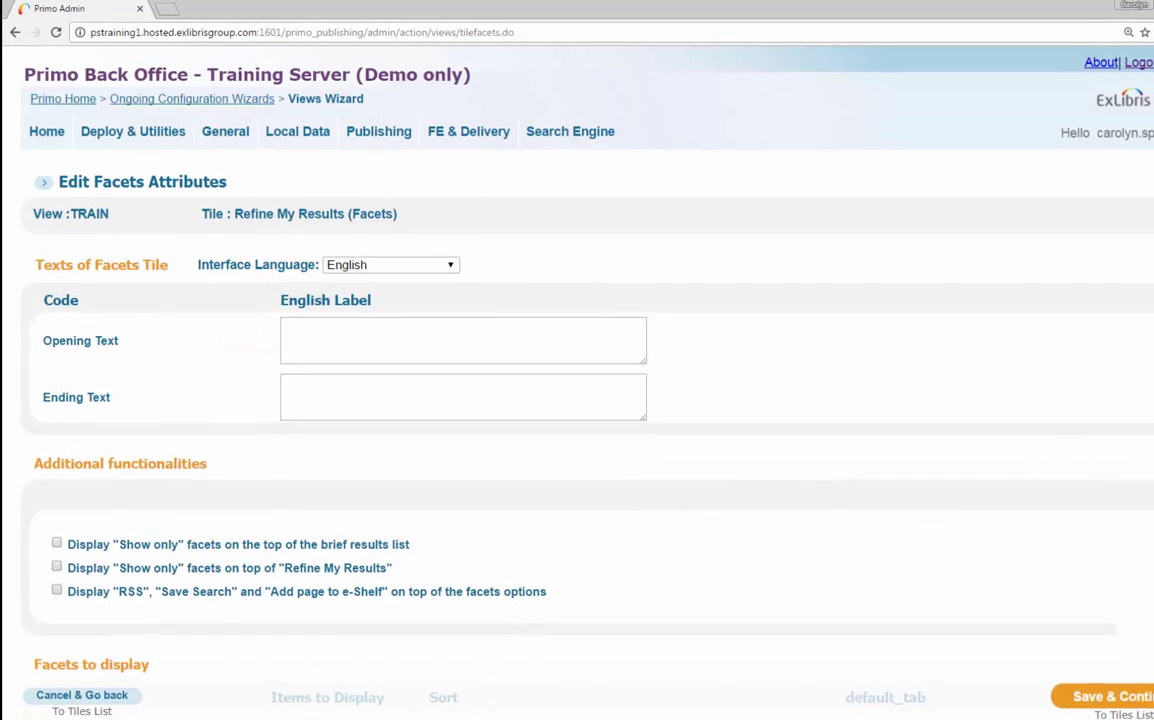
{"action": "scroll", "coordinate": [1120, 515], "scroll_direction": "down", "scroll_amount": 5}
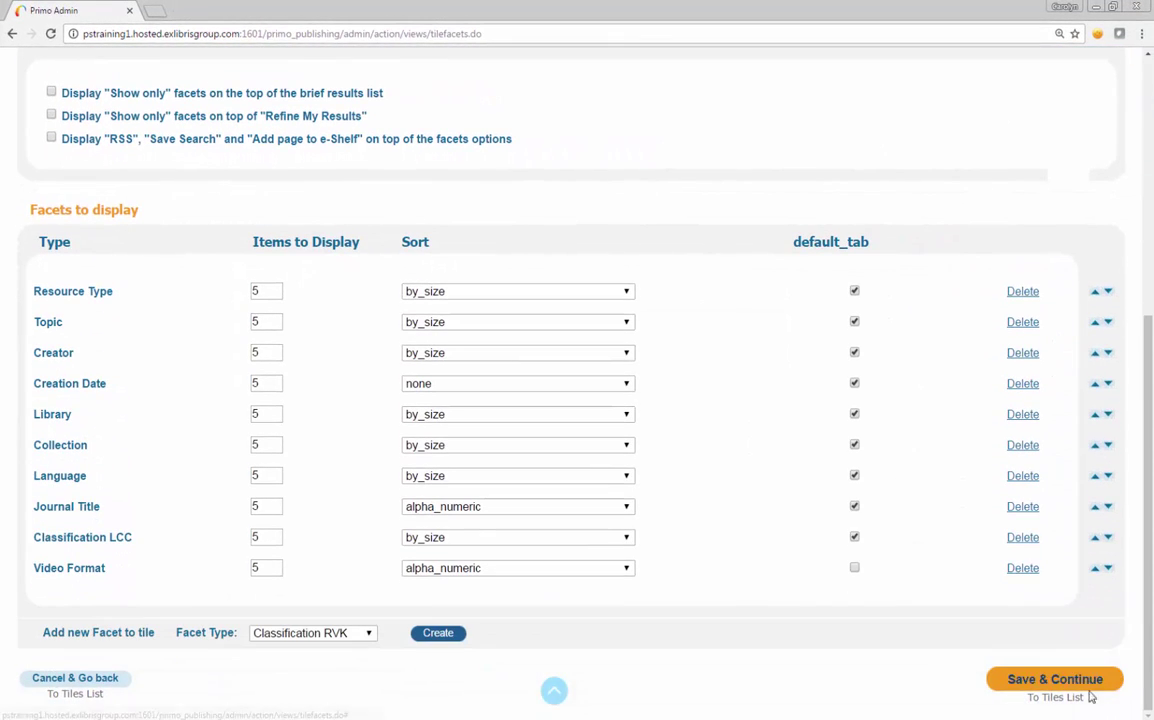
- Set Video Format to 4 items, alpha_numeric sort, enabled on default_tab, then save and continue to deployment
{"action": "double_click", "coordinate": [255, 566]}
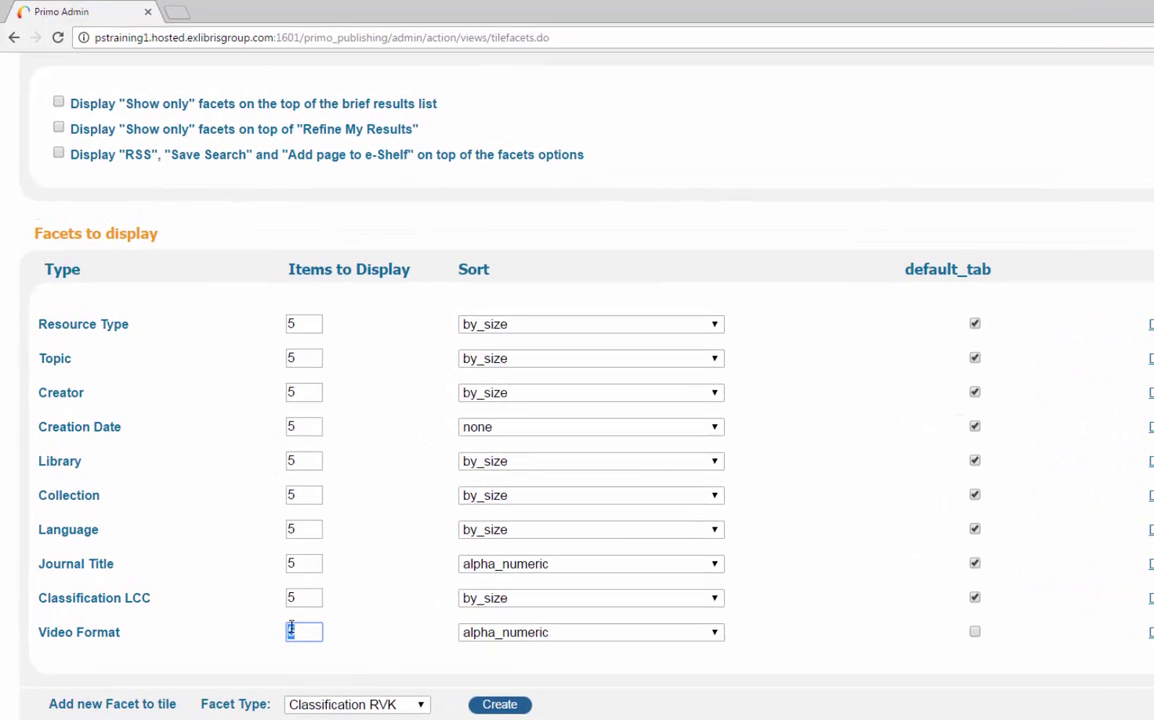
{"action": "type", "text": "4"}
{"action": "left_click", "coordinate": [712, 634]}
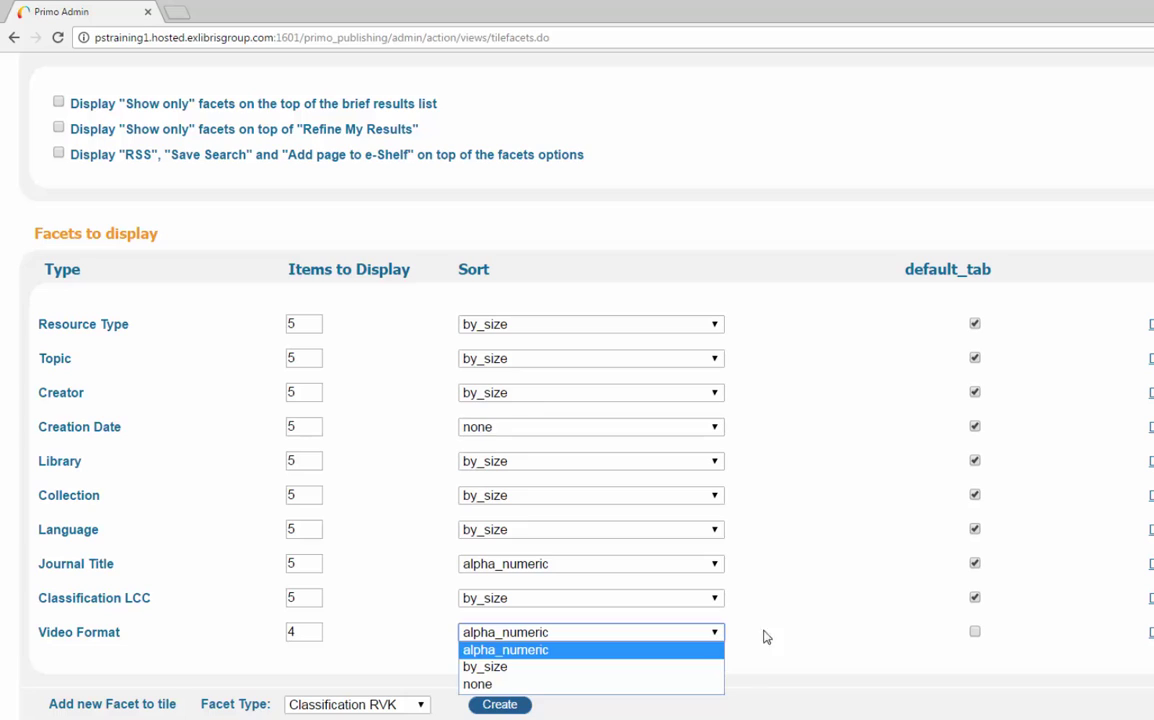
{"action": "left_click", "coordinate": [814, 634]}
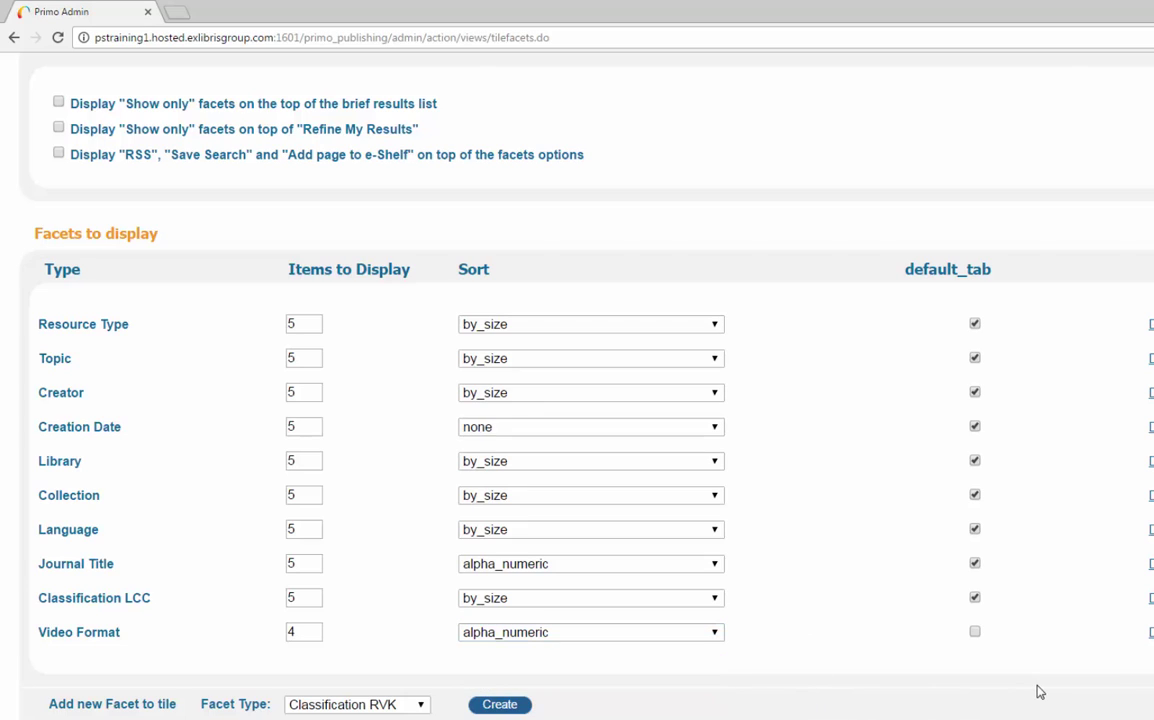
{"action": "left_click", "coordinate": [976, 633]}
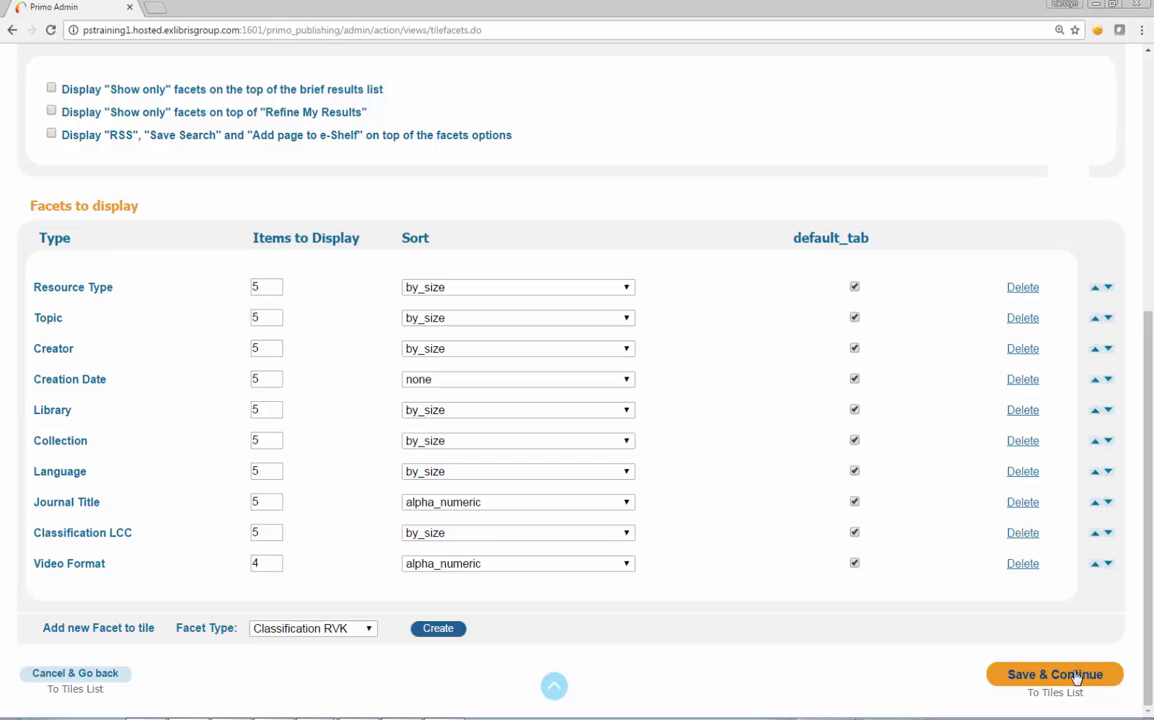
{"action": "left_click", "coordinate": [1075, 676]}
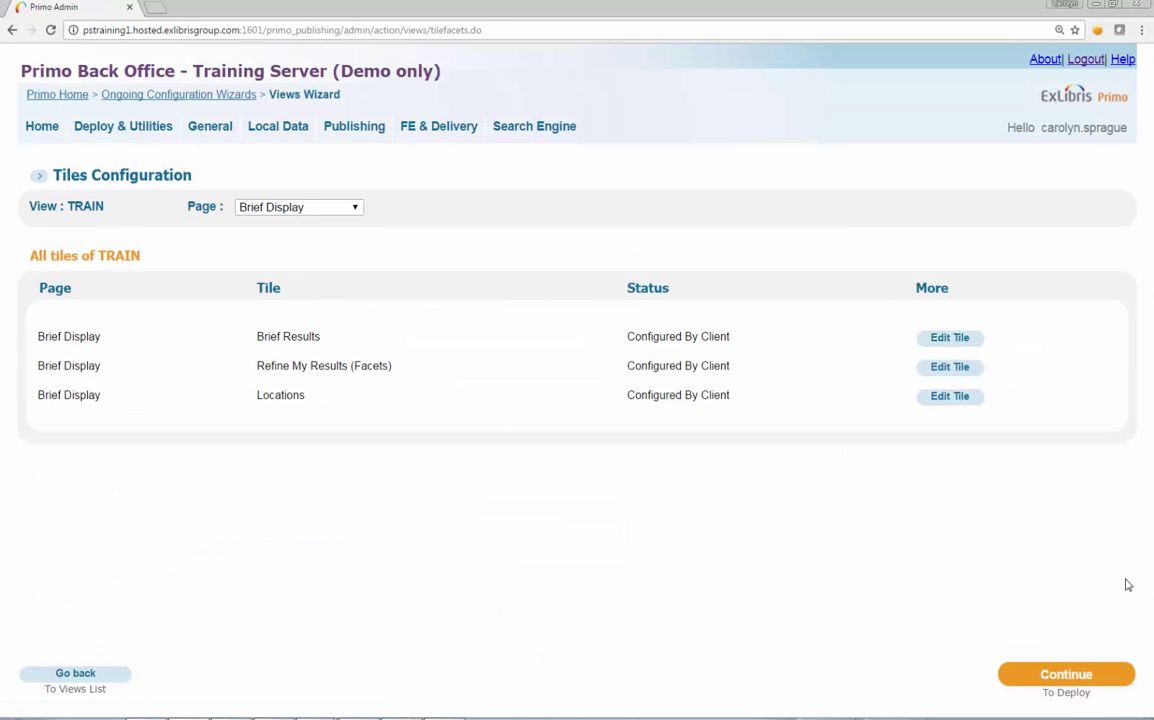
{"action": "left_click", "coordinate": [1078, 674]}
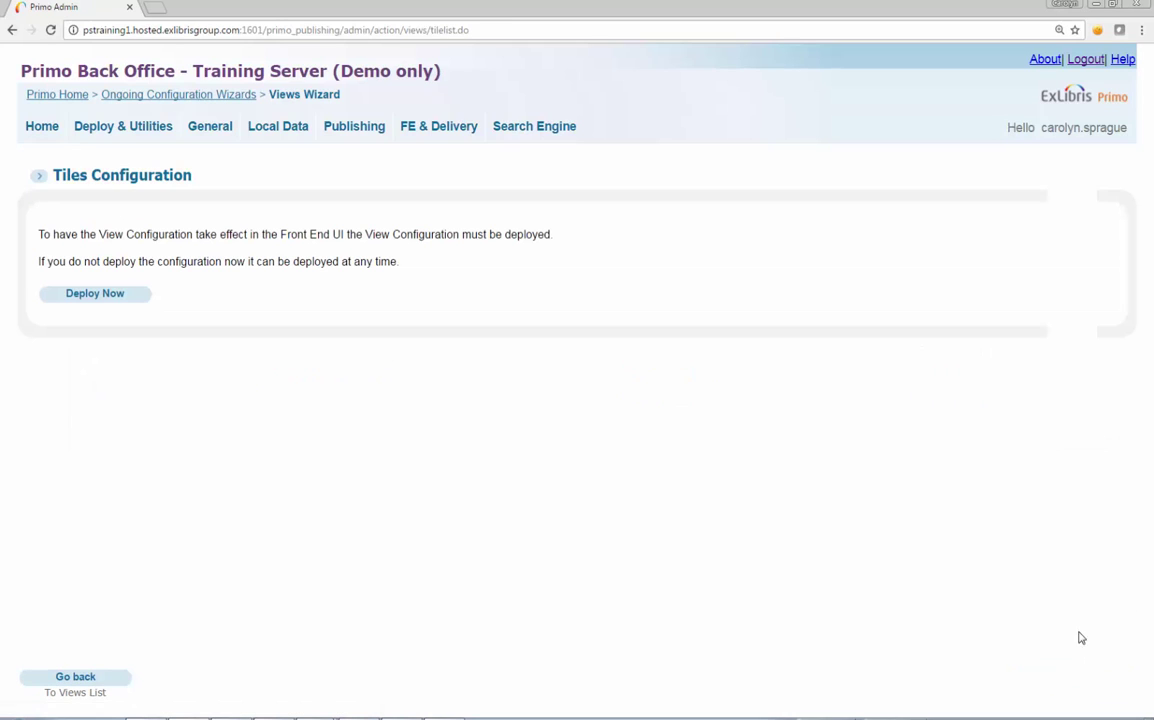